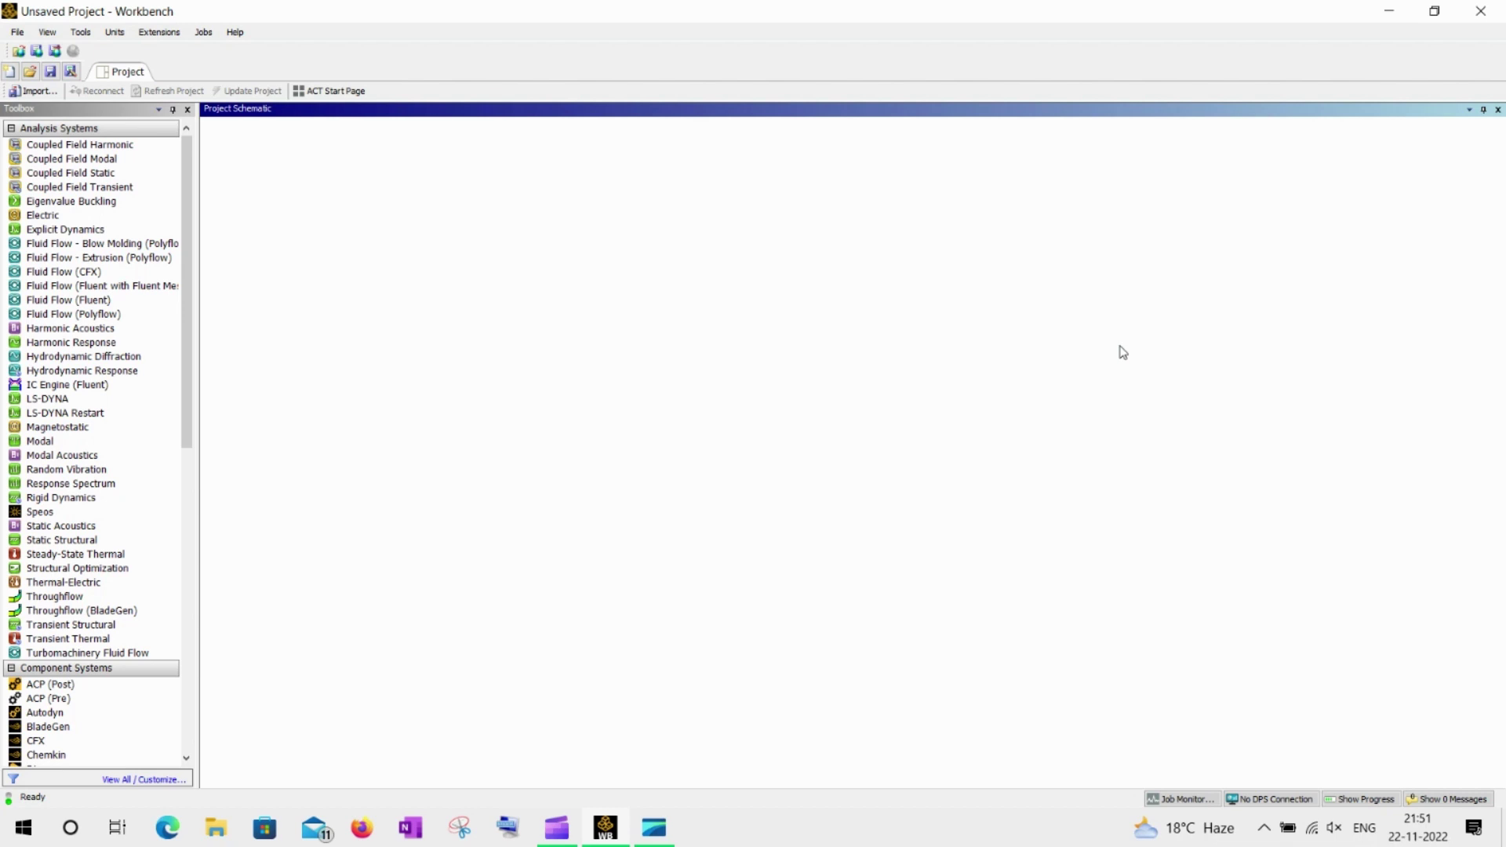
Add a Static Structural system to the project and import the Car Chassis geometry file from the Youtube folder on drive D.
left_click_drag(68, 540, 306, 217)
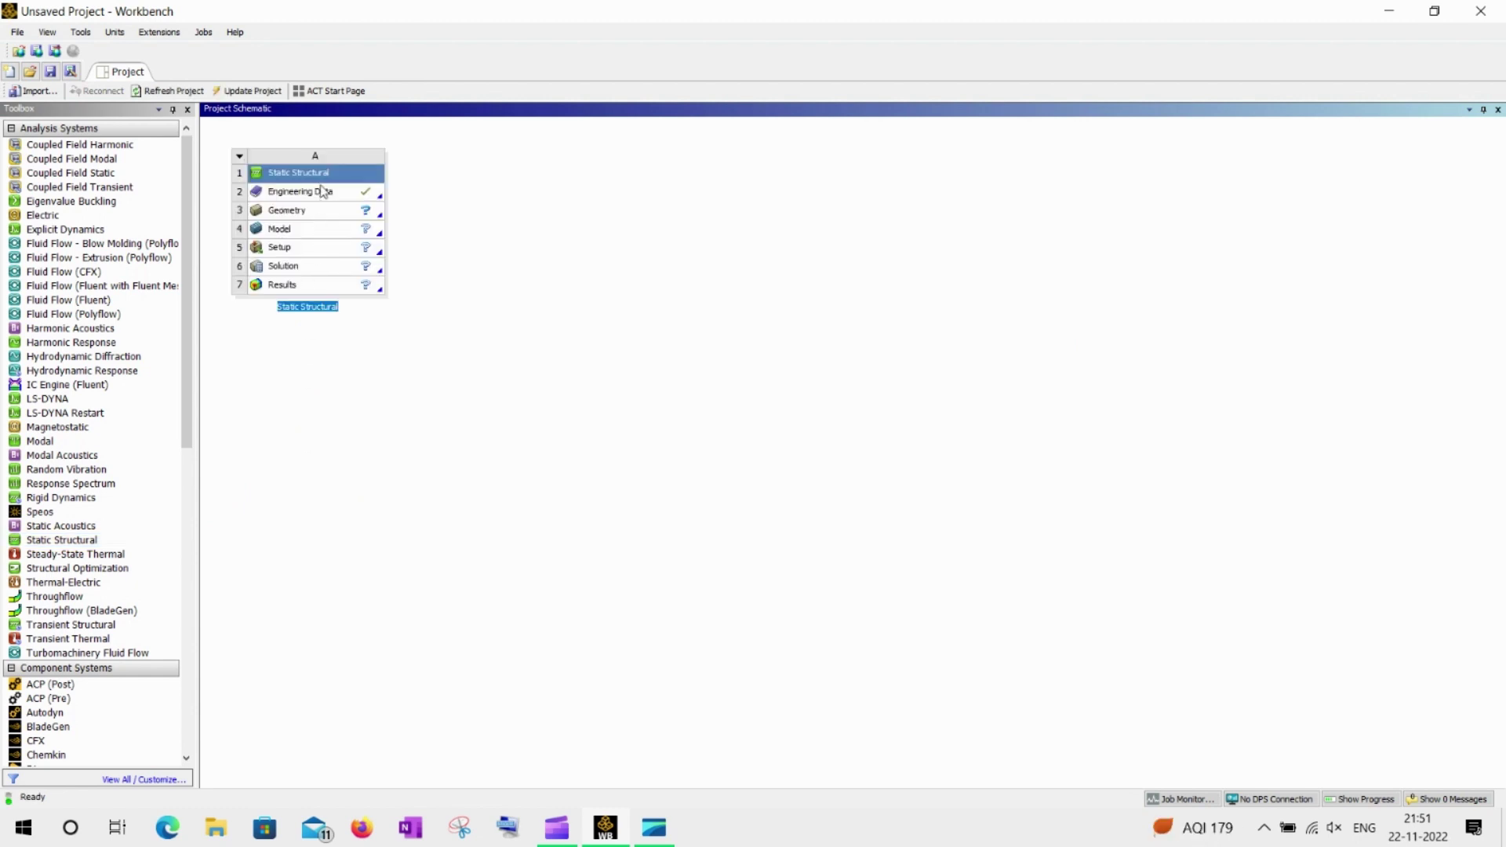
left_click(323, 217)
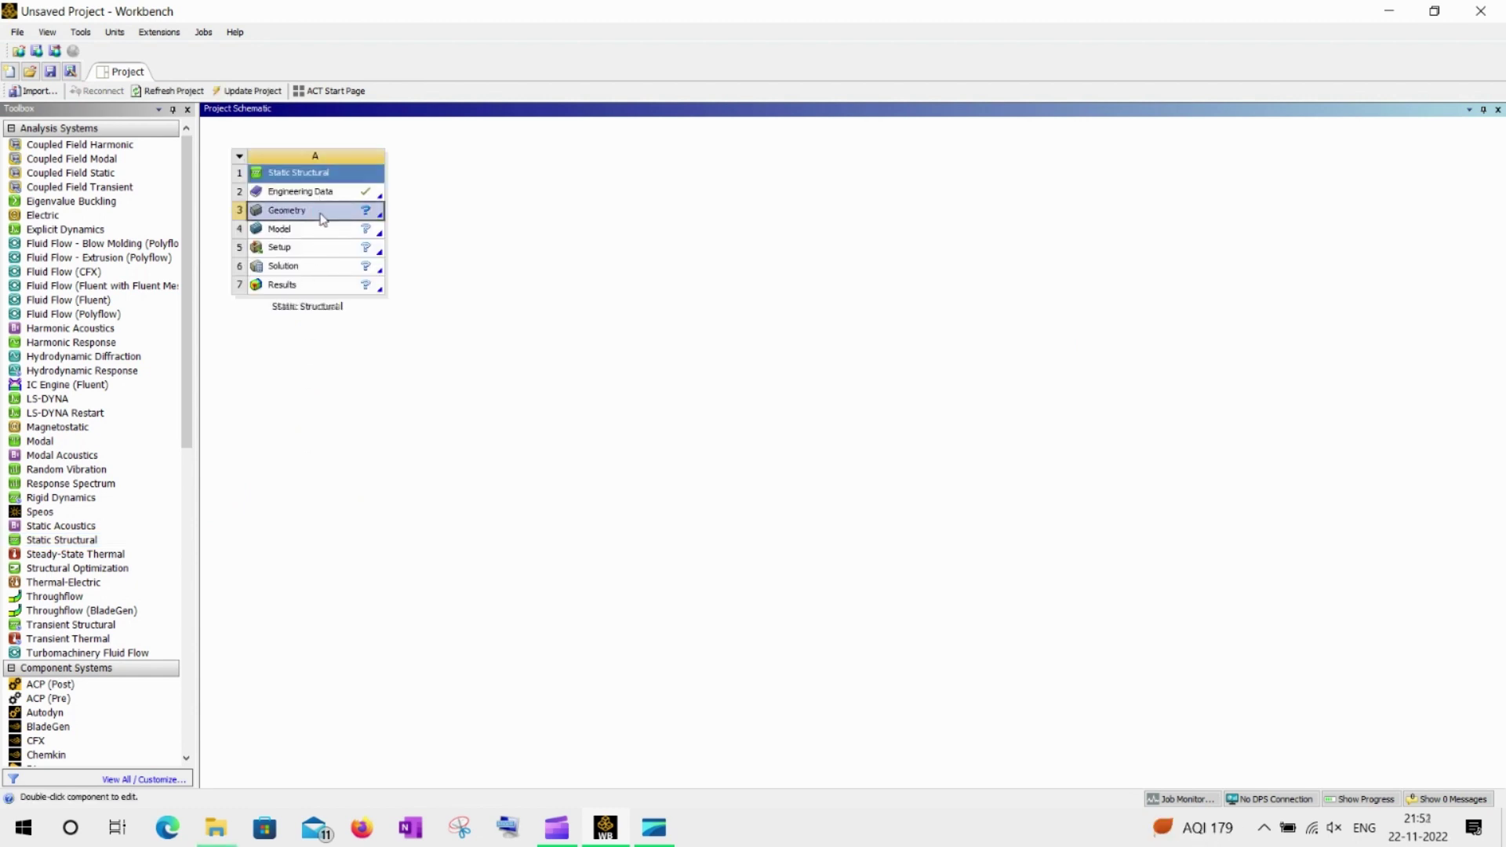
right_click(323, 217)
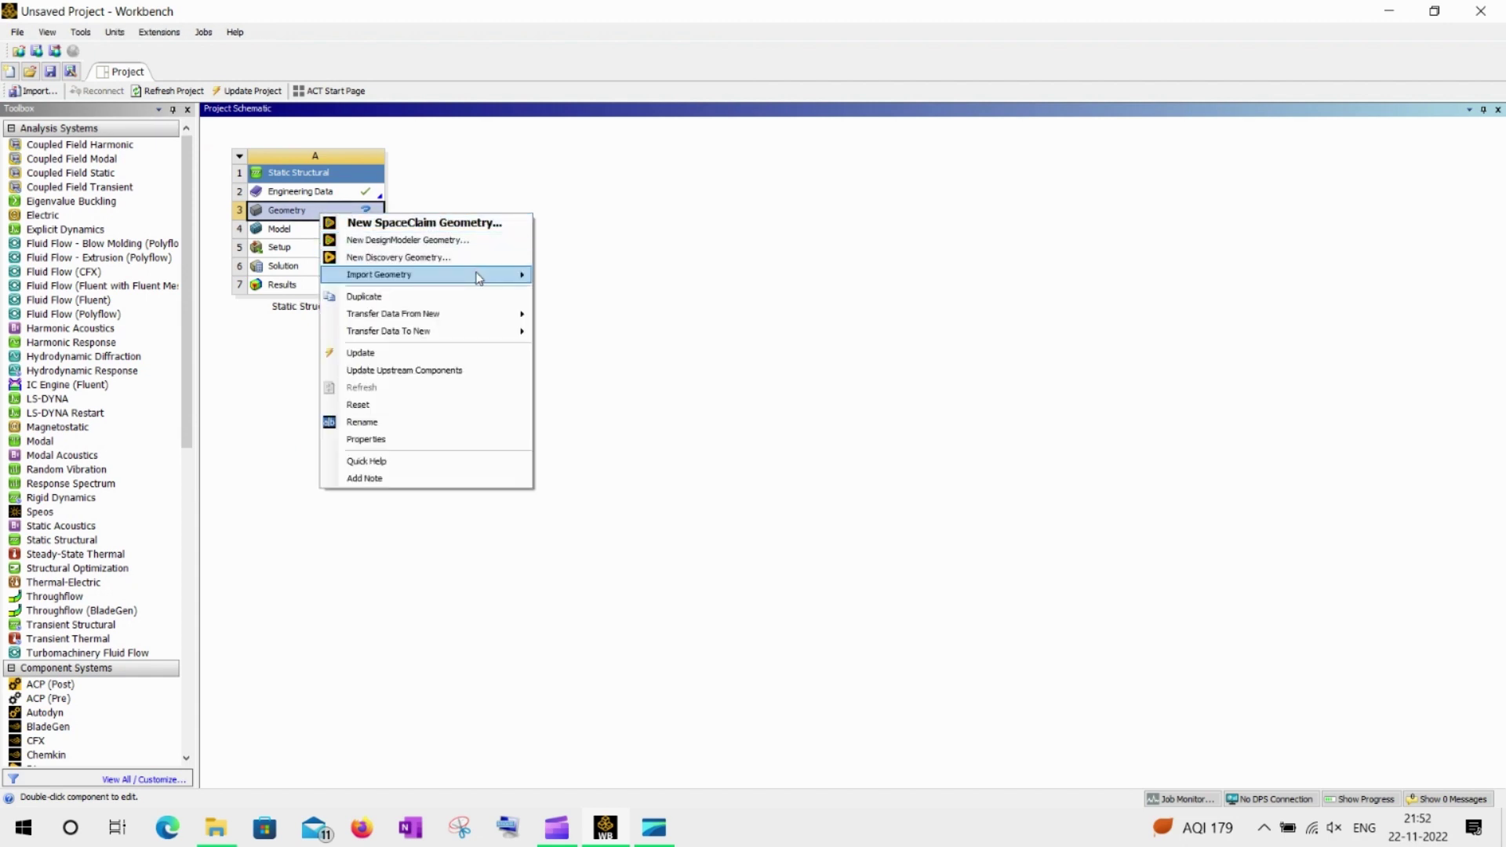
mouse_move(480, 279)
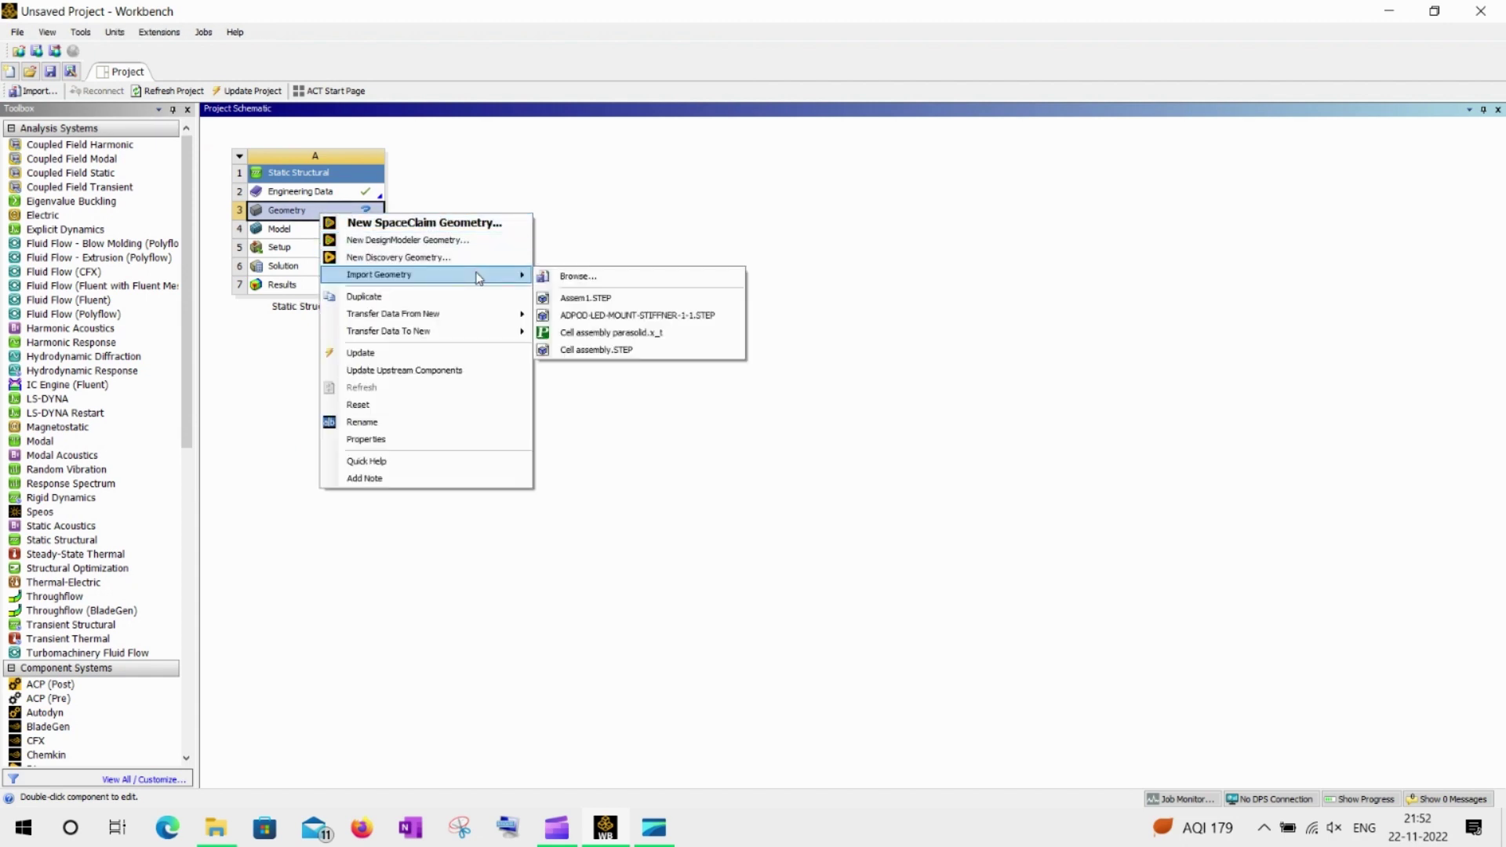
left_click(598, 282)
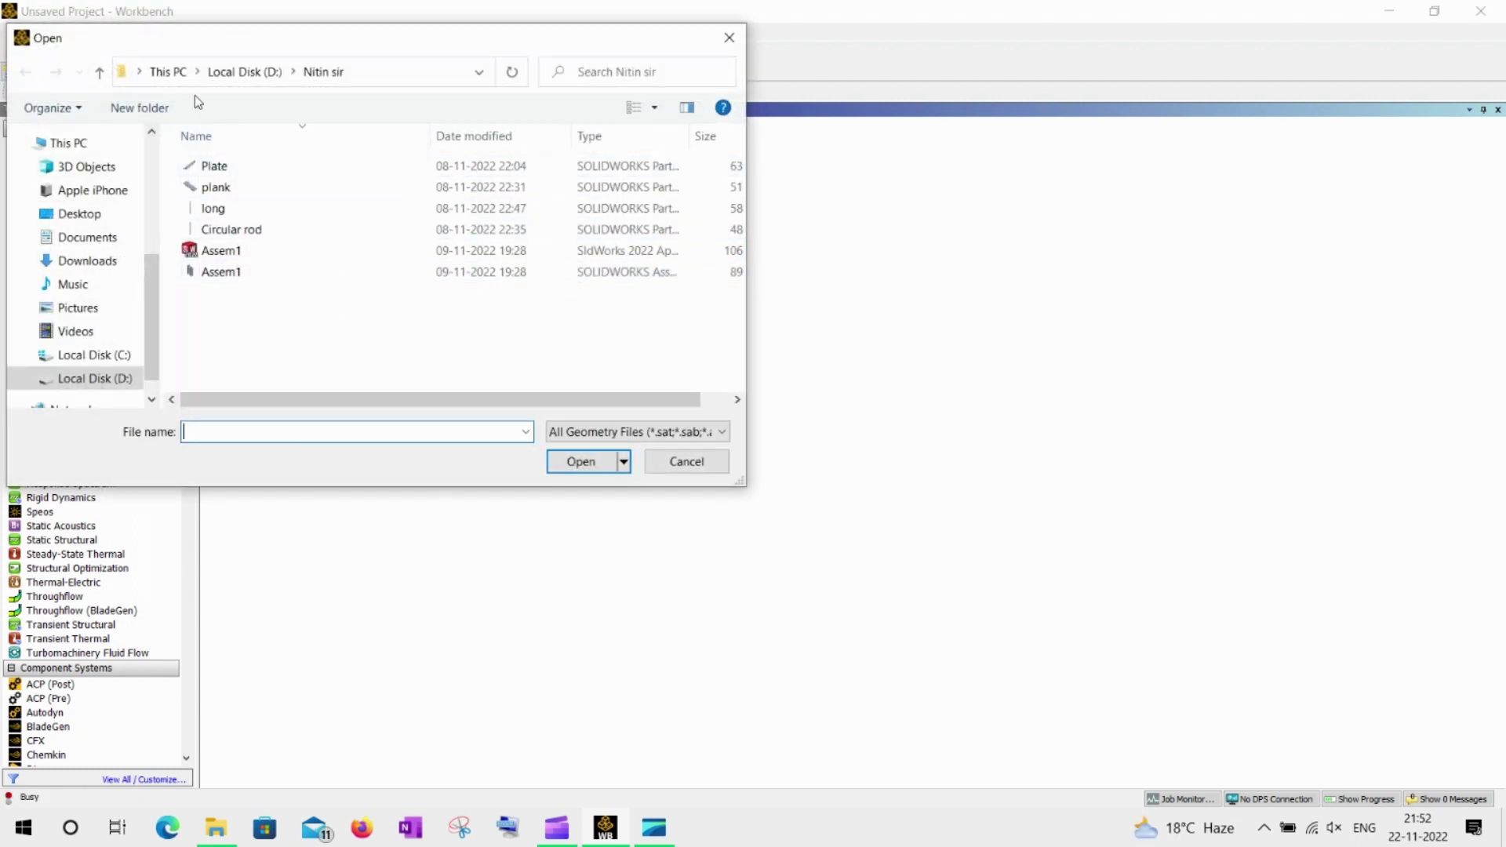
left_click(229, 71)
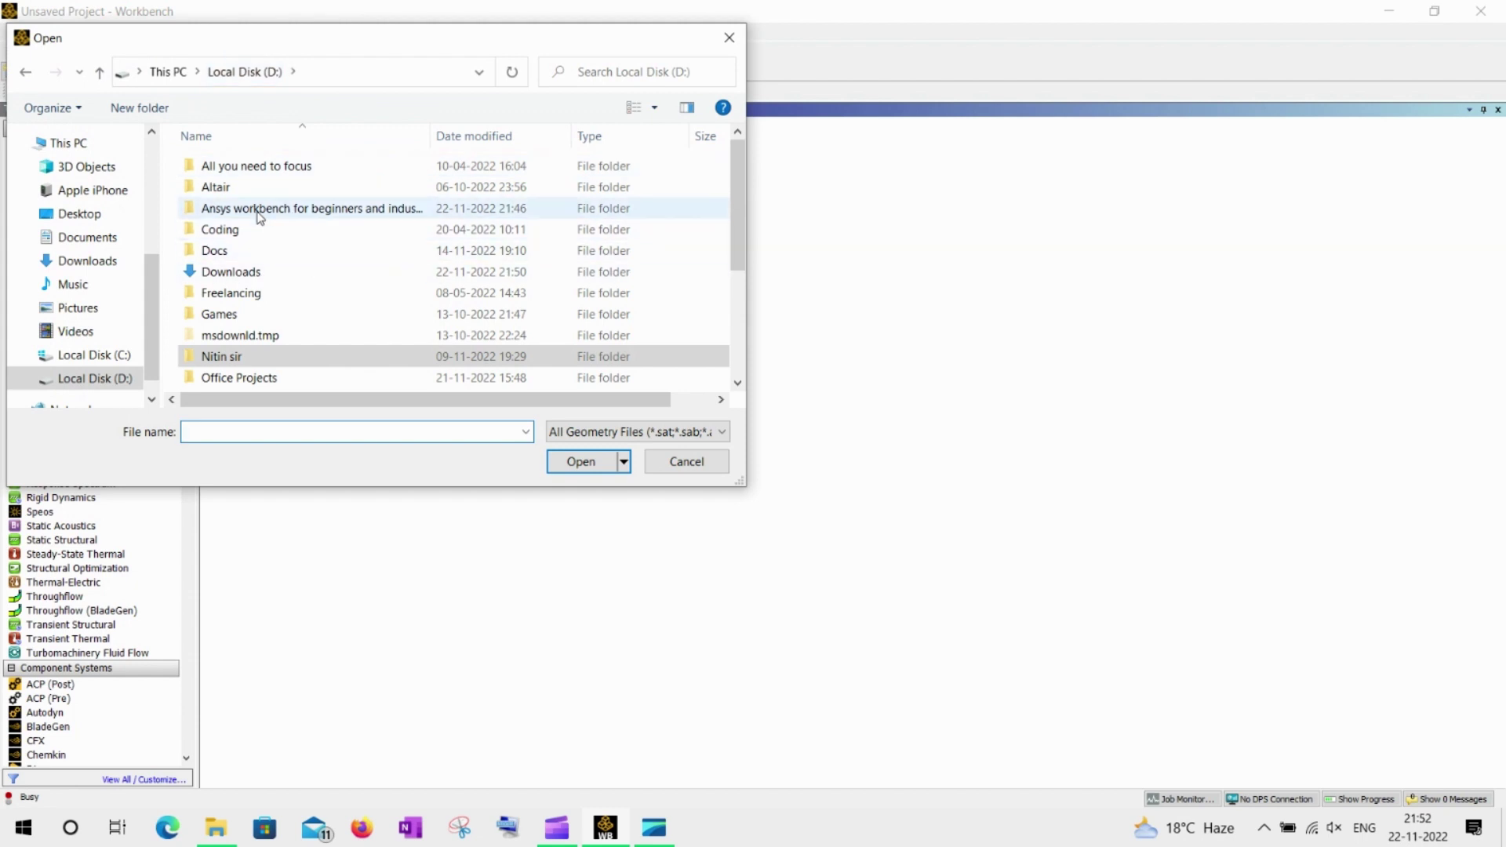
double_click(259, 212)
double_click(420, 202)
left_click(236, 167)
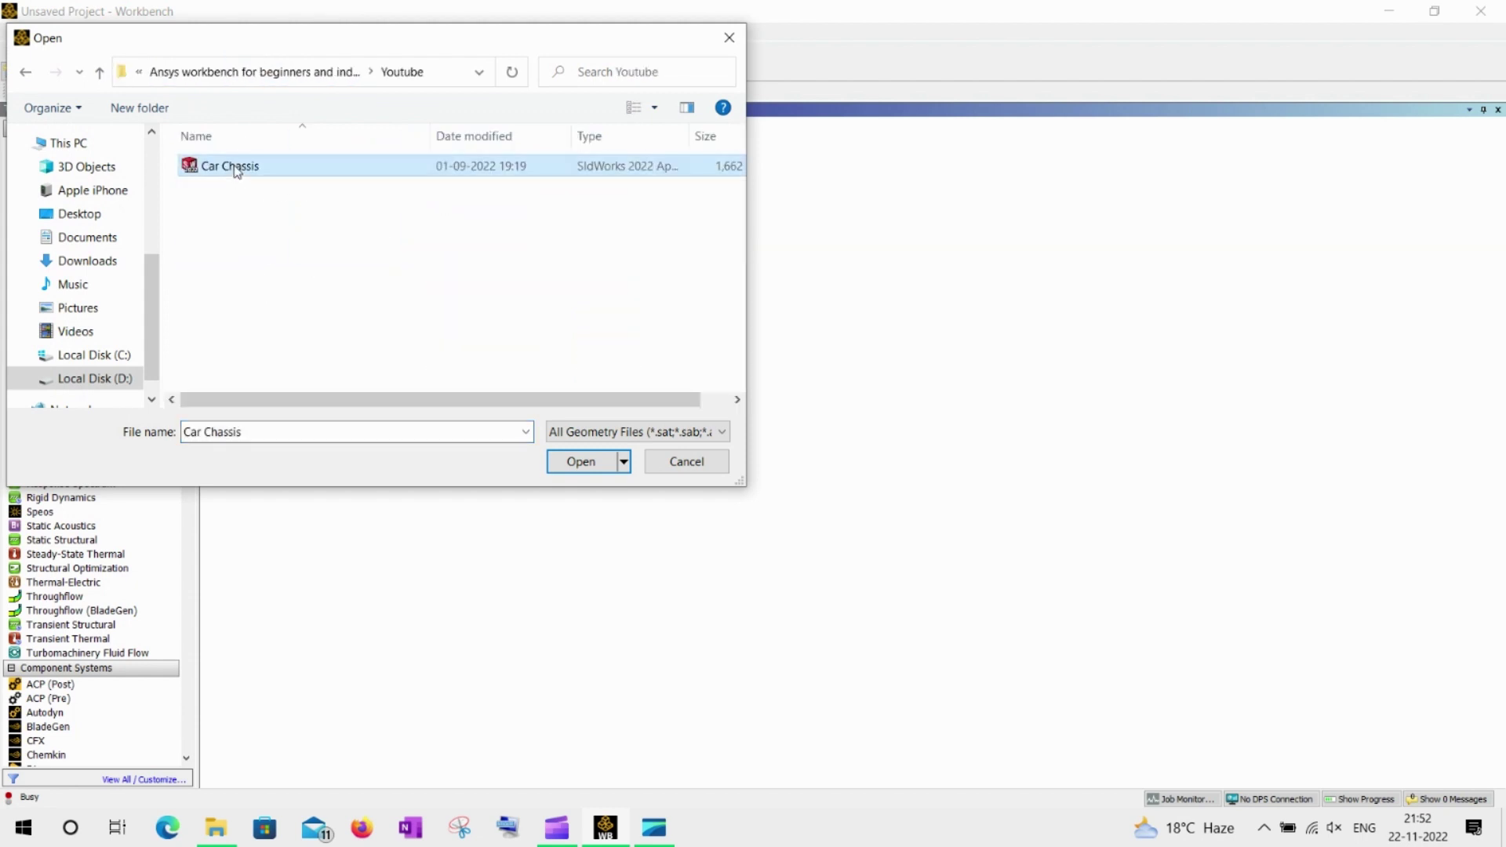
left_click(585, 463)
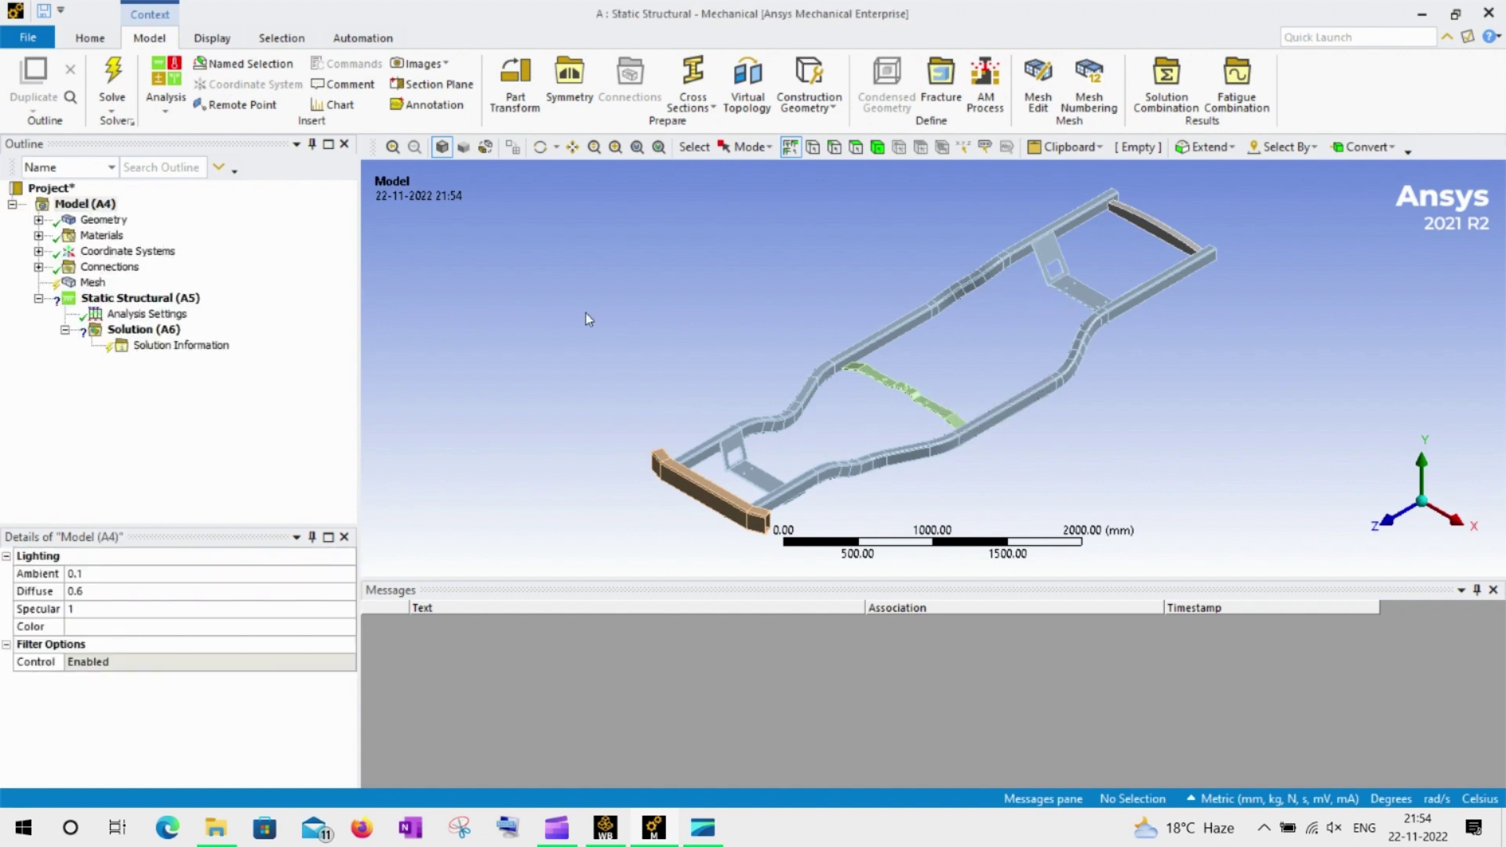
Examine the individual chassis parts and suppress Part 3, the middle cross member.
middle_click_drag(921, 416, 773, 420)
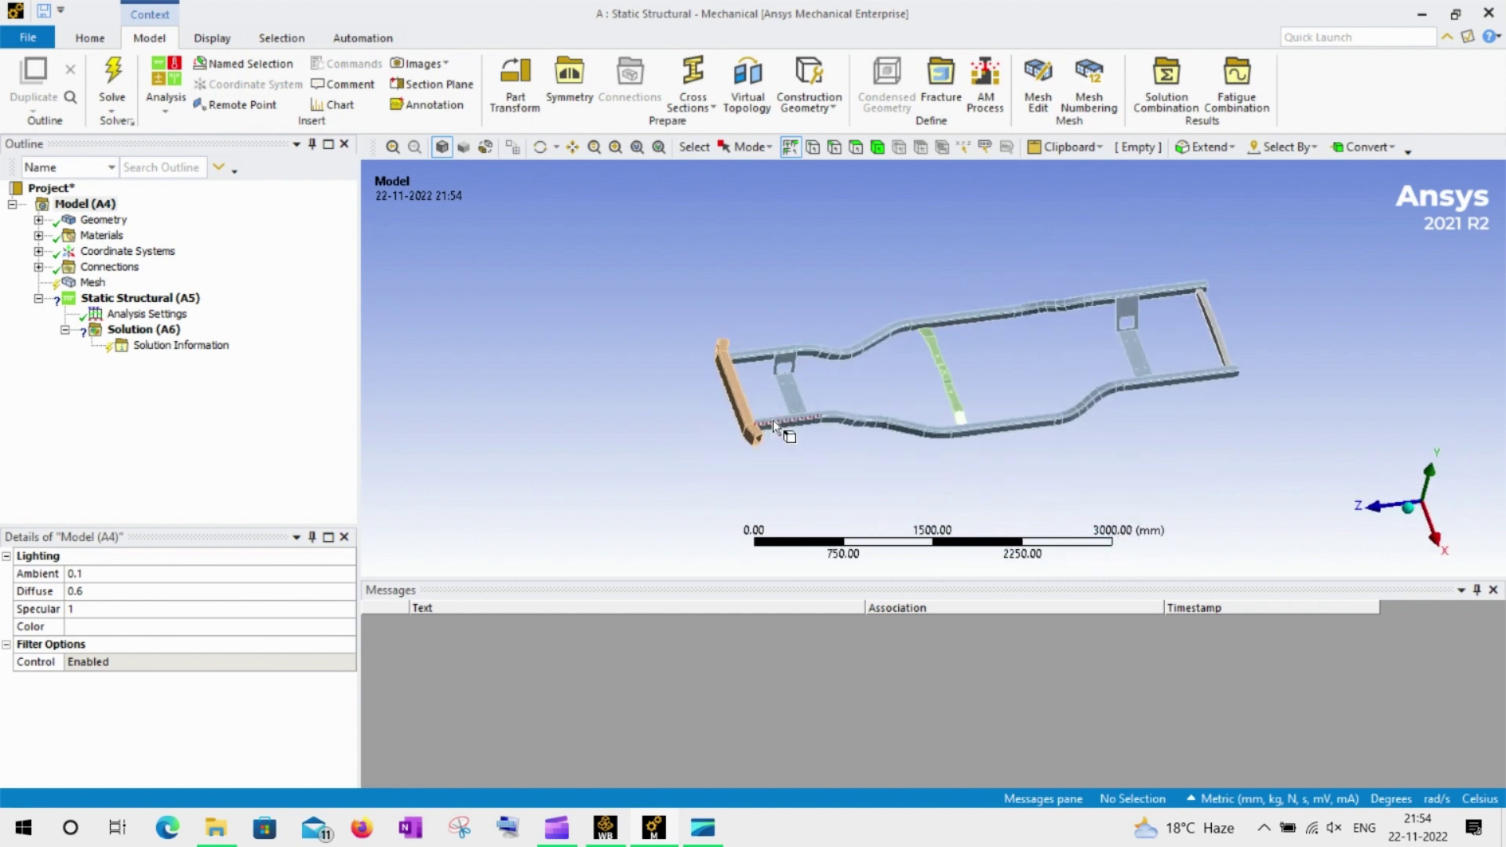
left_click(38, 220)
left_click(132, 236)
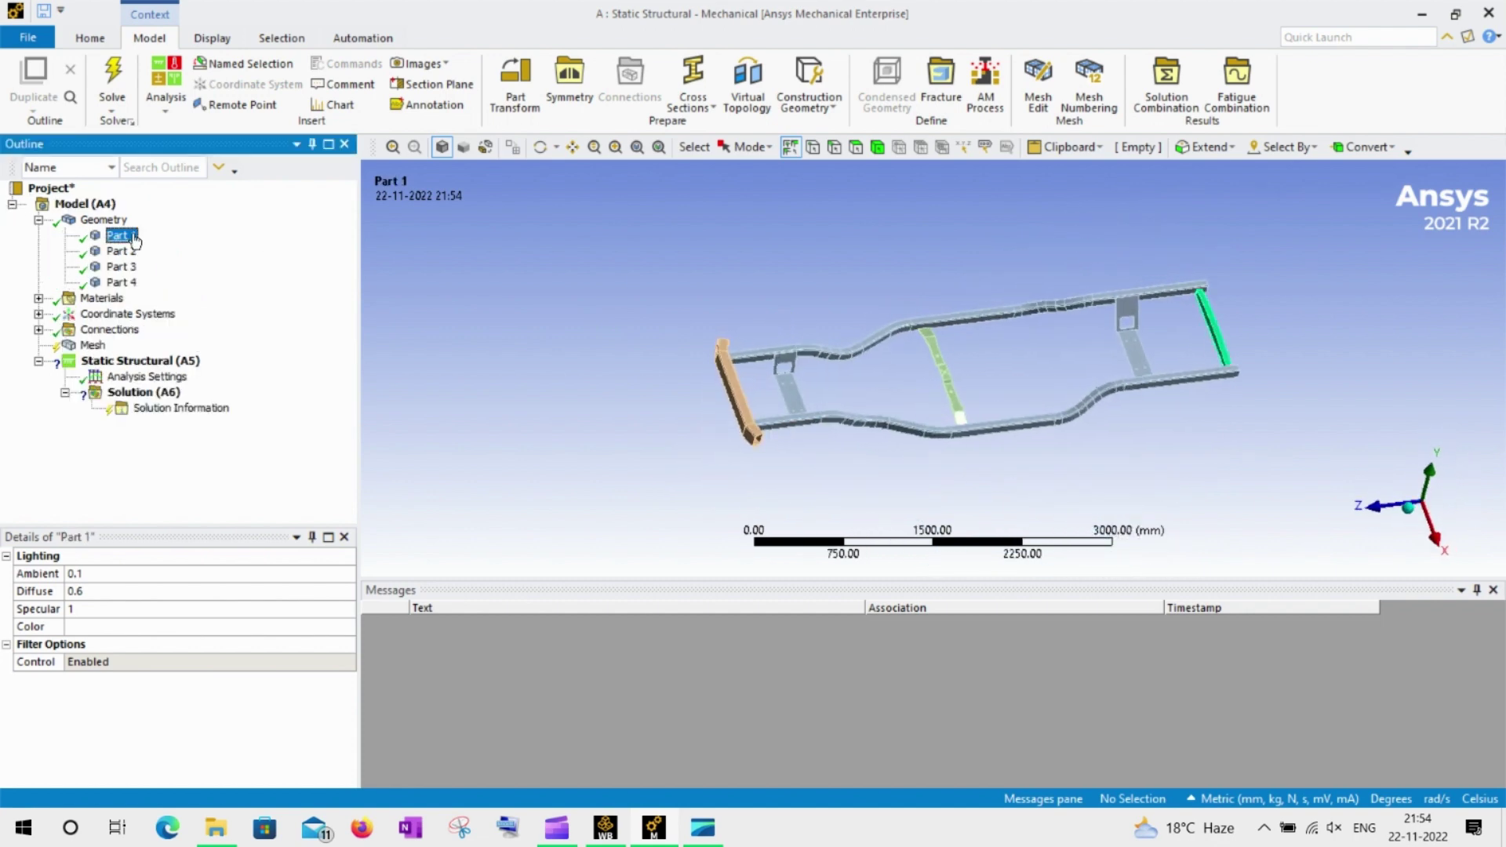
left_click(126, 252)
left_click(129, 268)
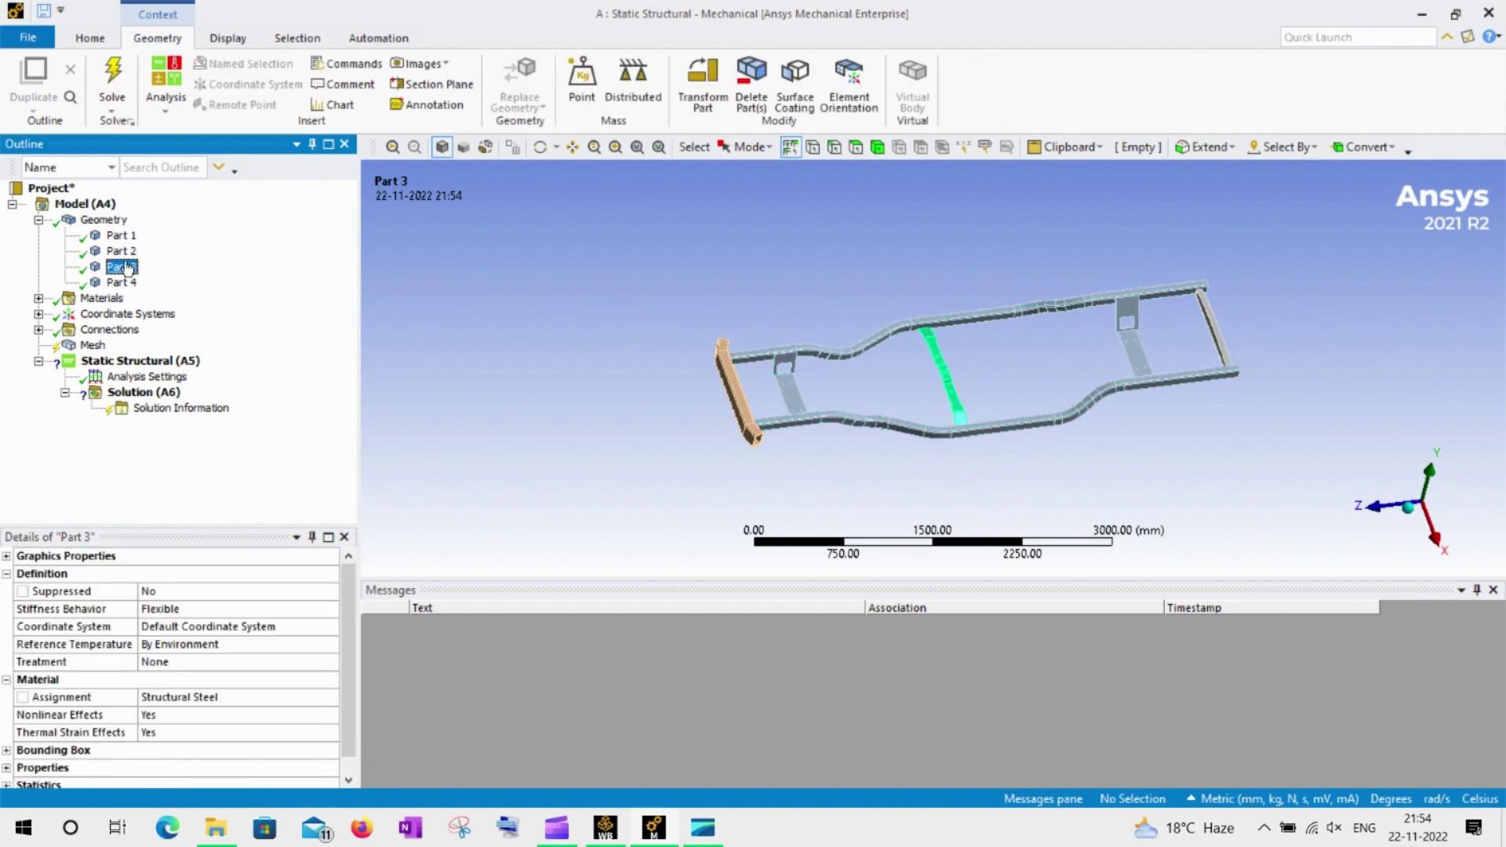
left_click(128, 283, "ctrl")
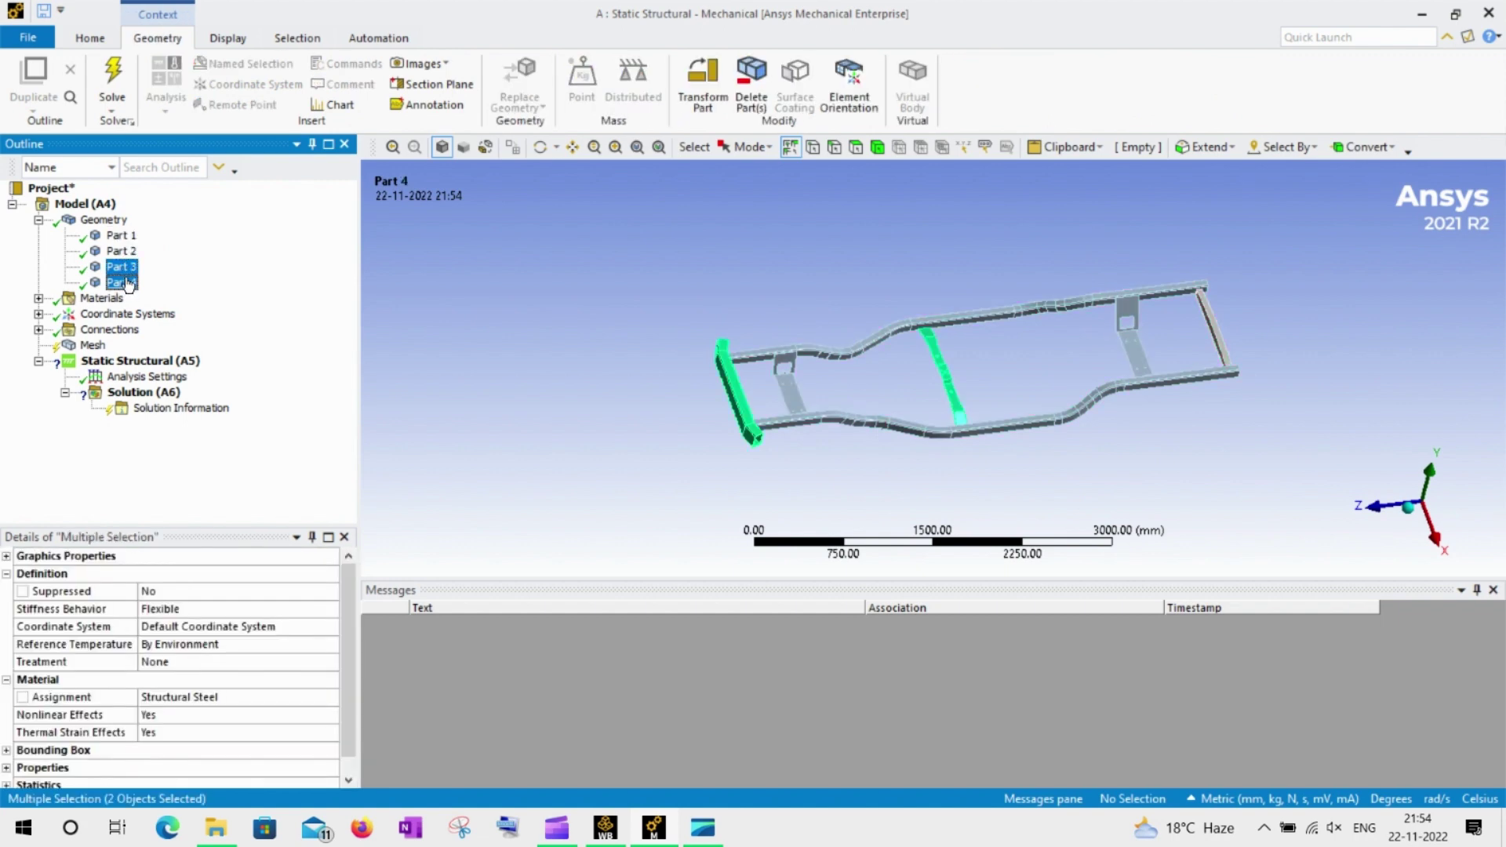
left_click(128, 268, "ctrl")
left_click(125, 268)
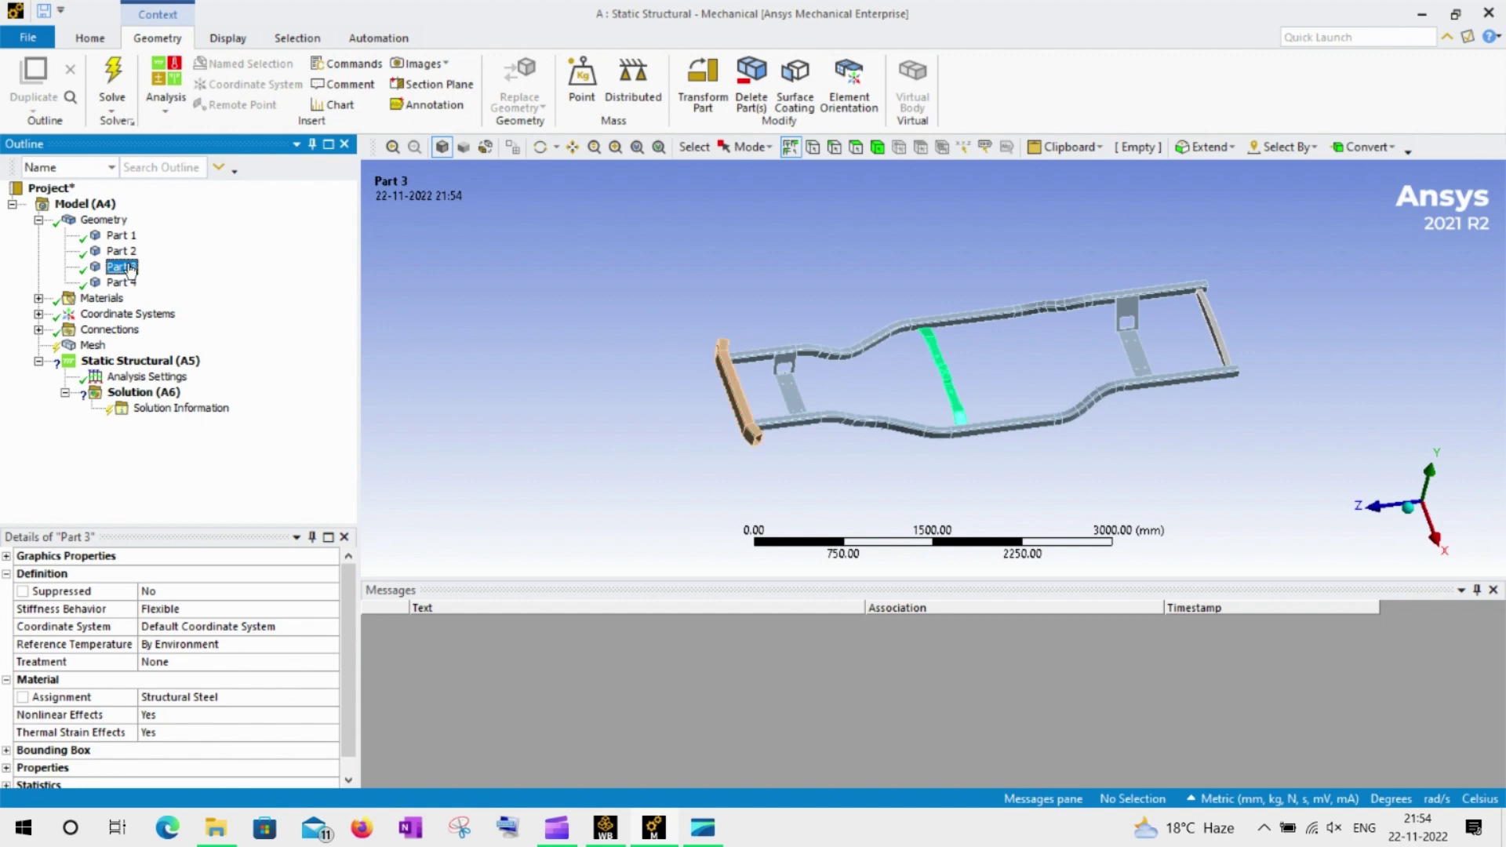
right_click(125, 267)
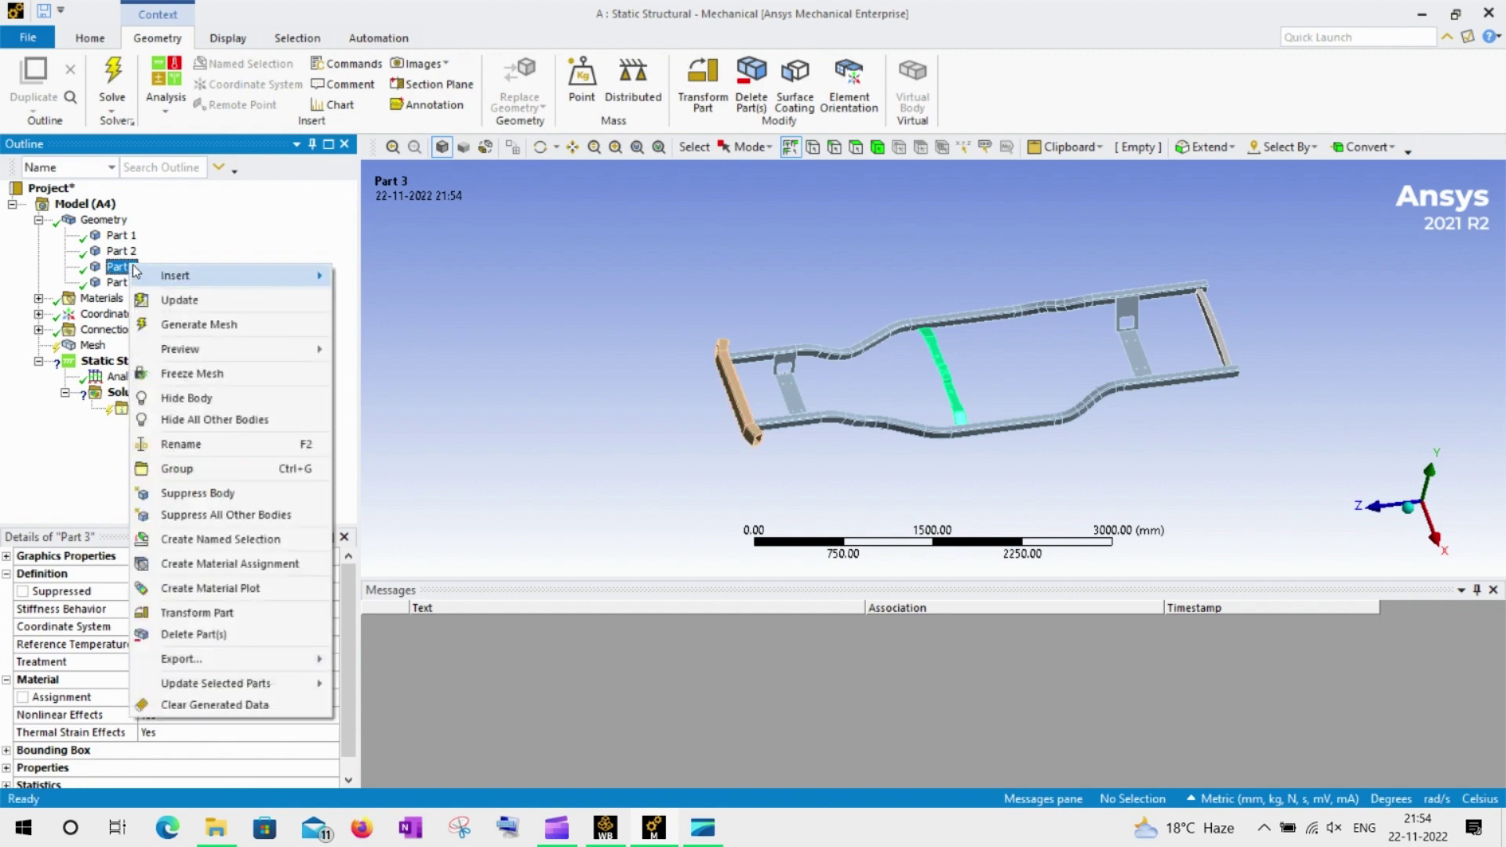
left_click(204, 494)
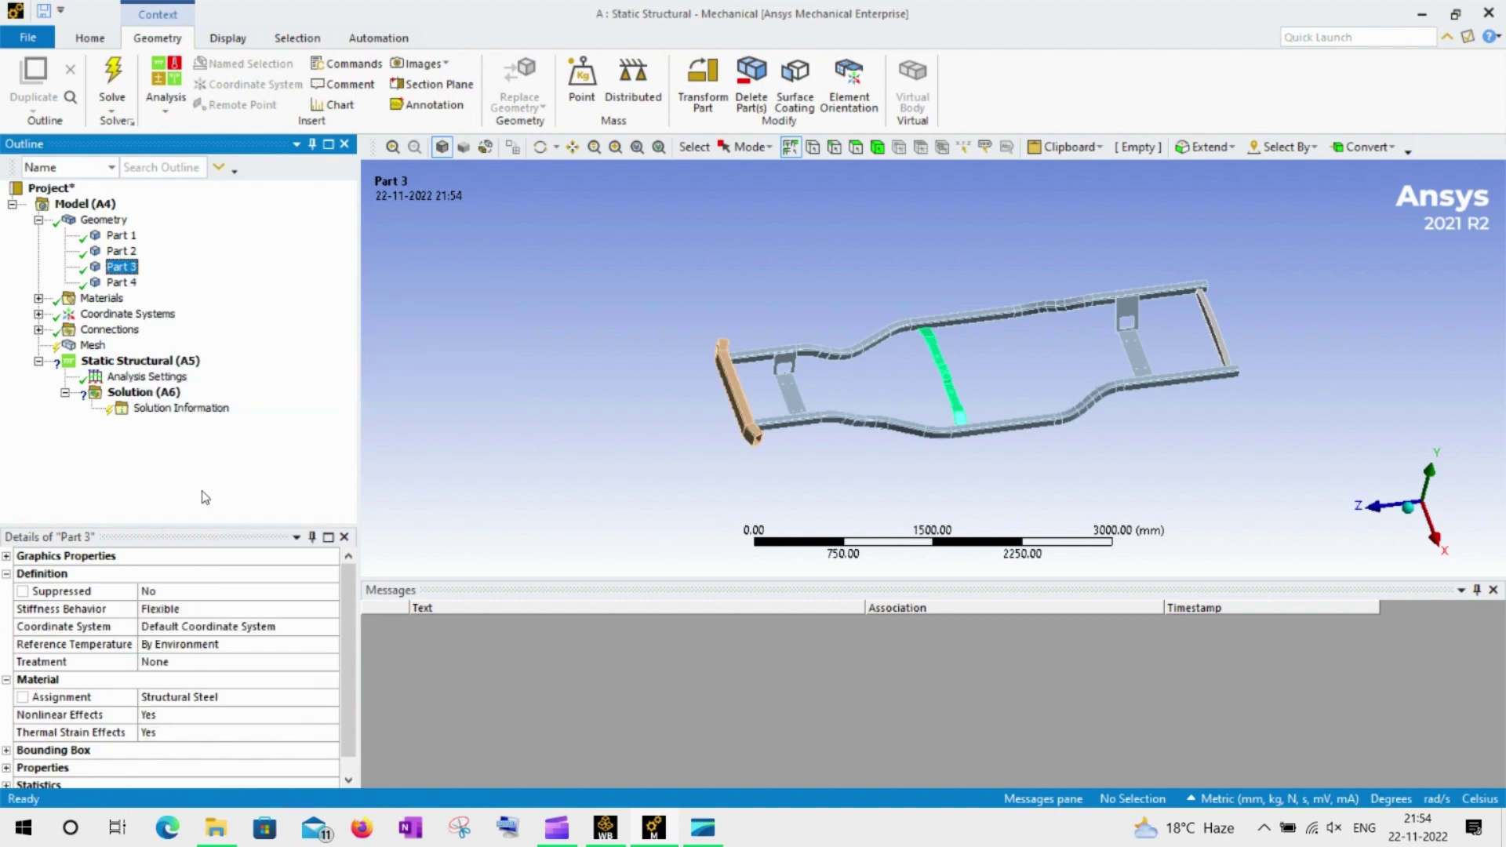
left_click(117, 252)
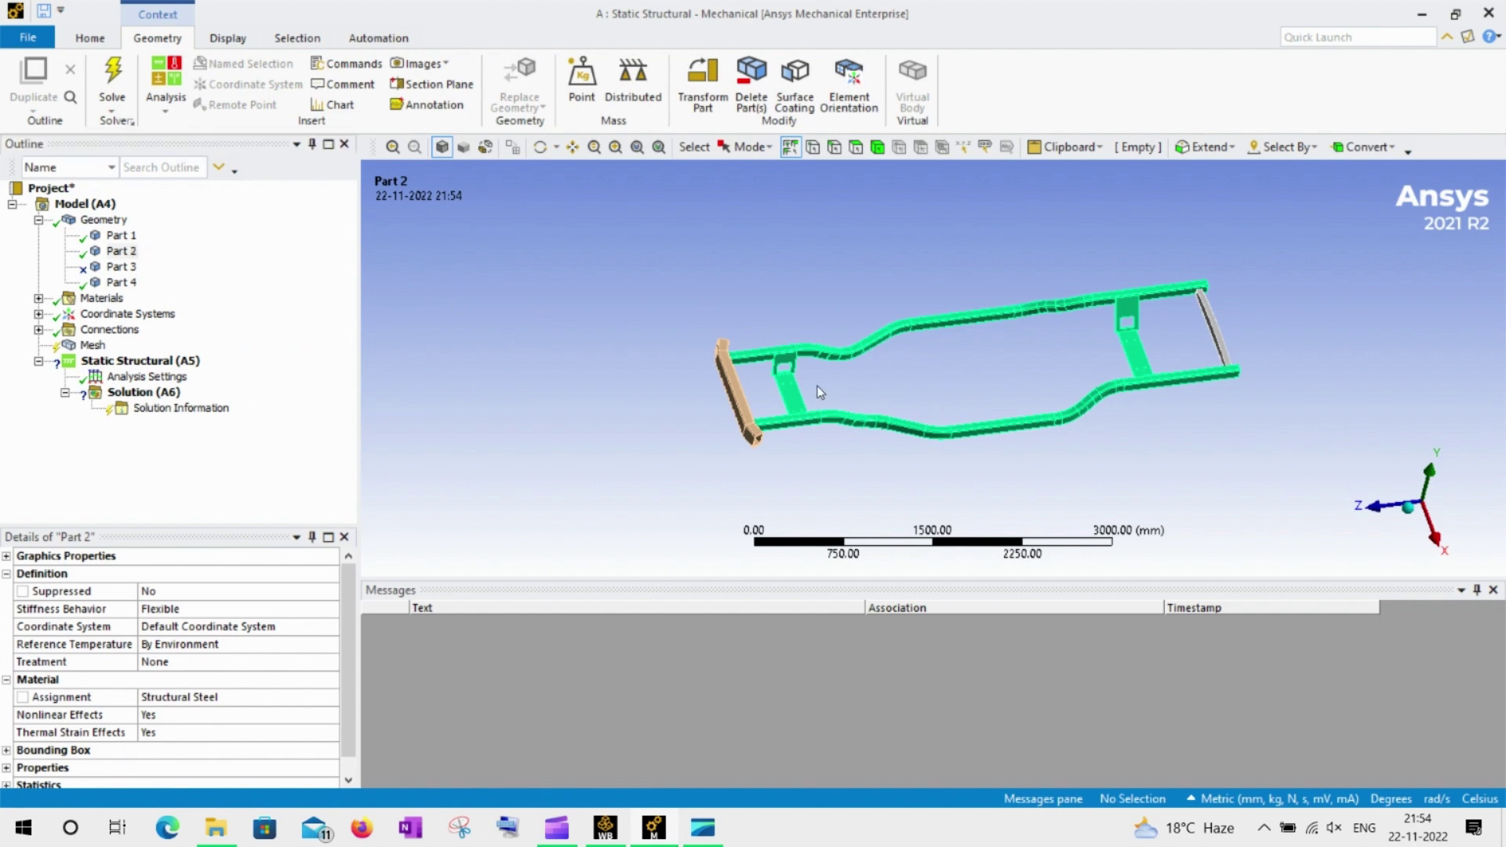
Update the mesh with the default element size and inspect it closely on the chassis rails and end beam.
left_click(38, 221)
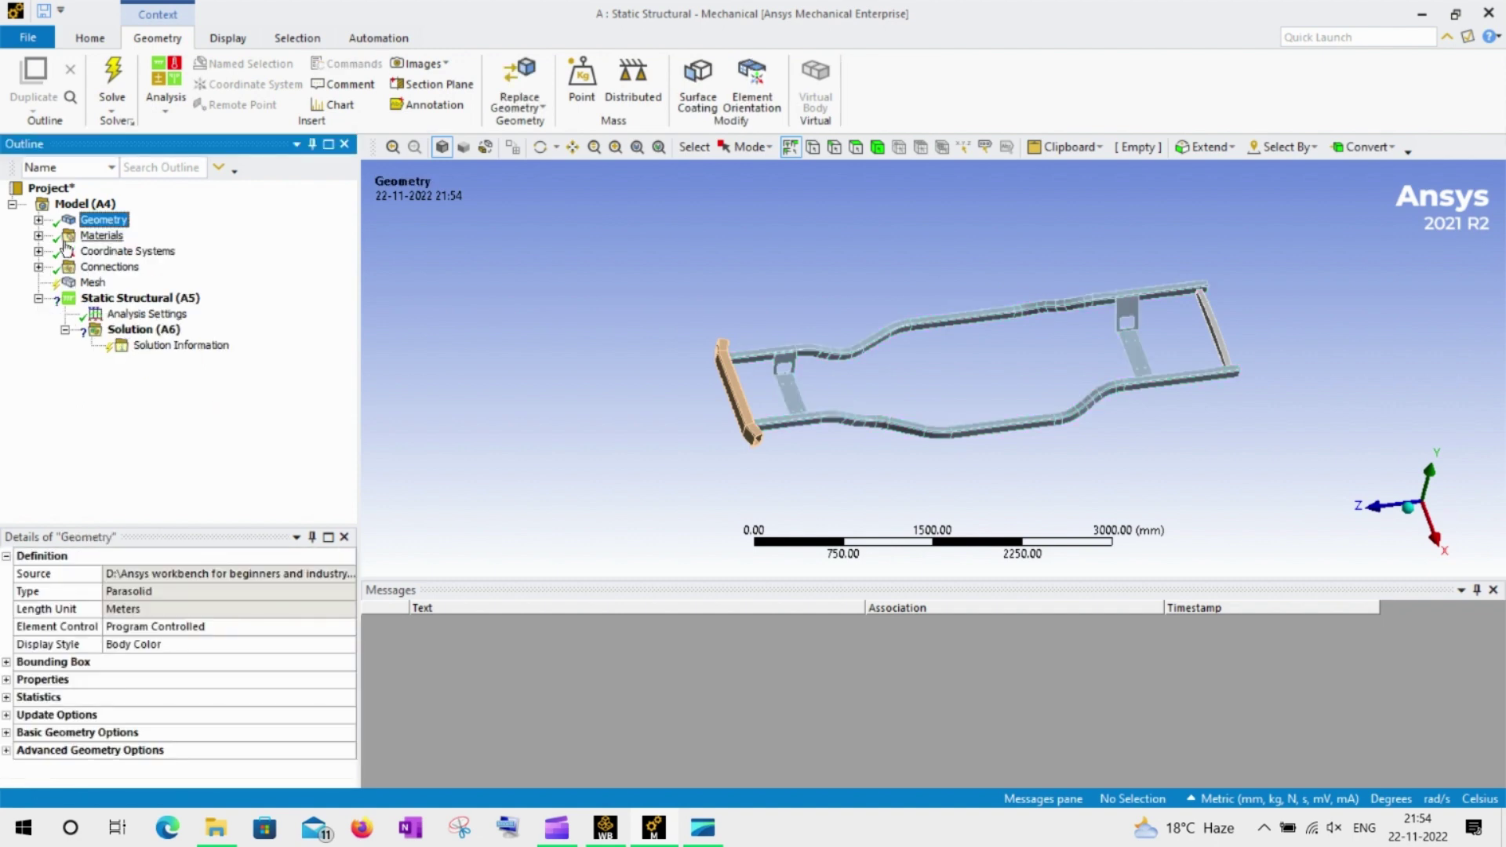
right_click(87, 284)
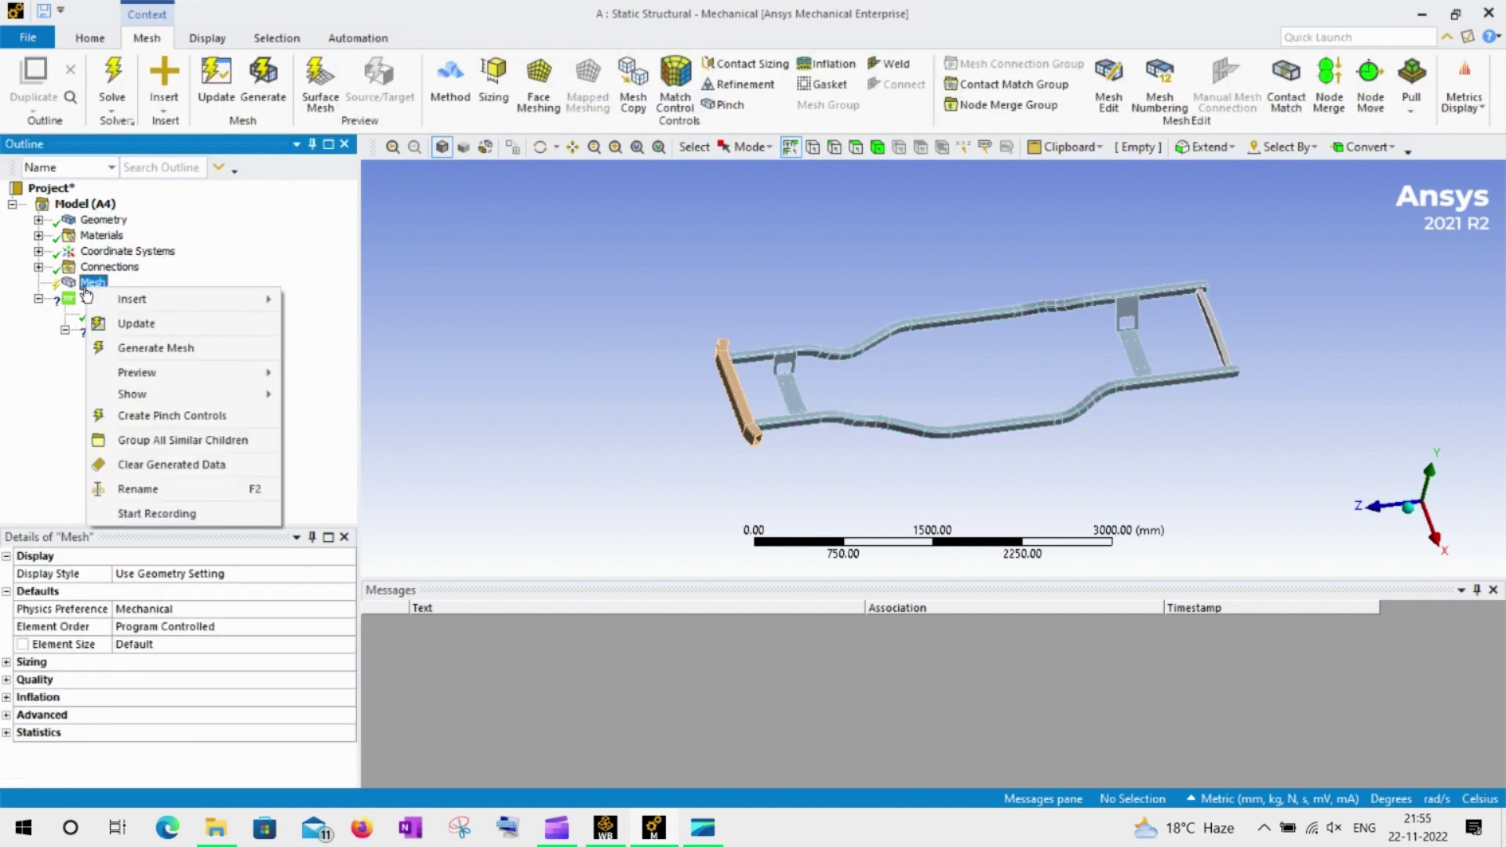
left_click(135, 324)
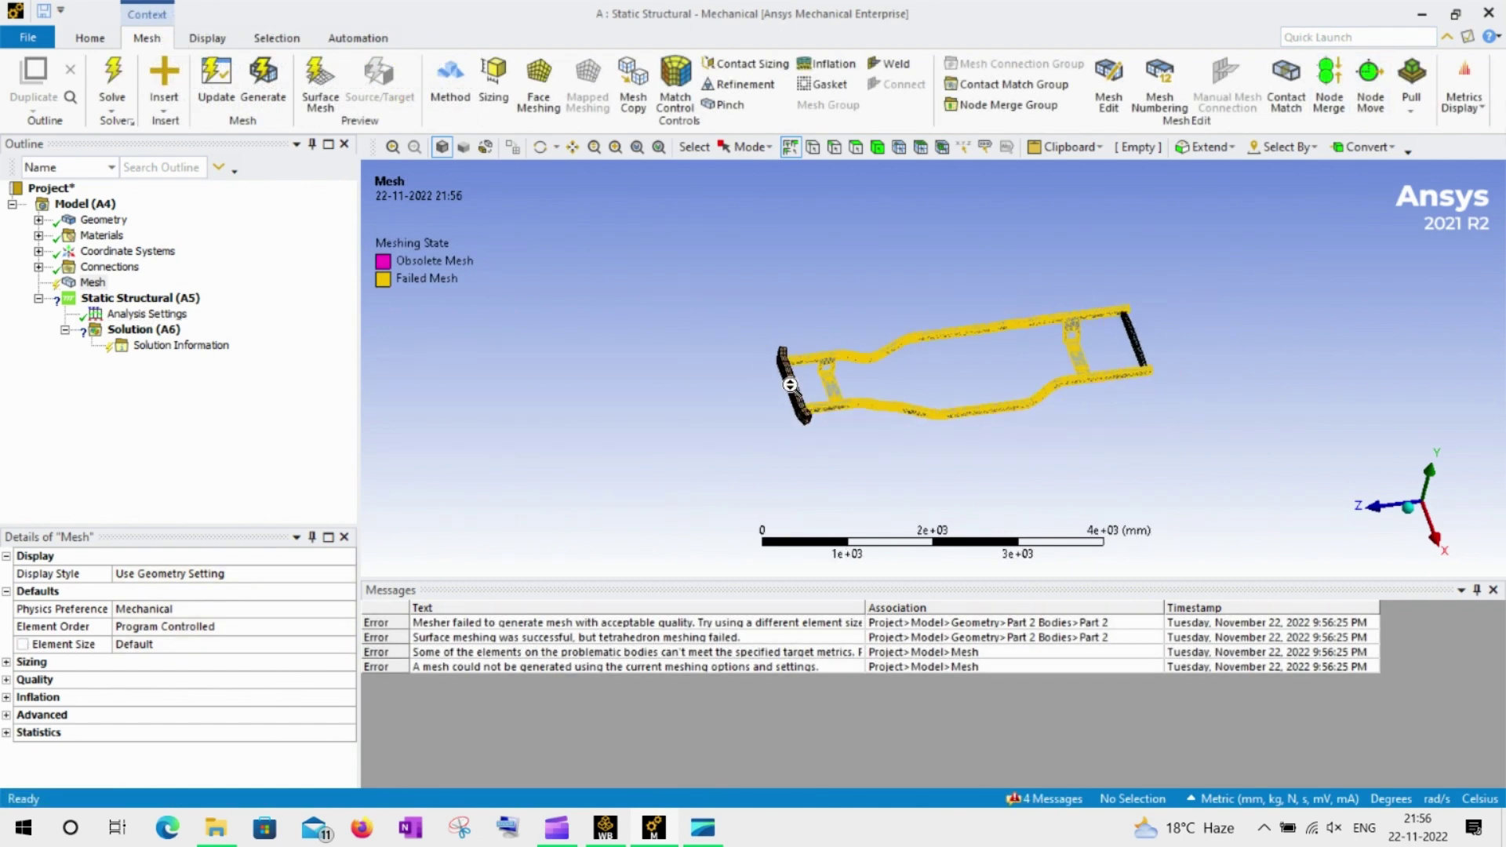
scroll(799, 378, "up", 5)
middle_click_drag(554, 370, 494, 437)
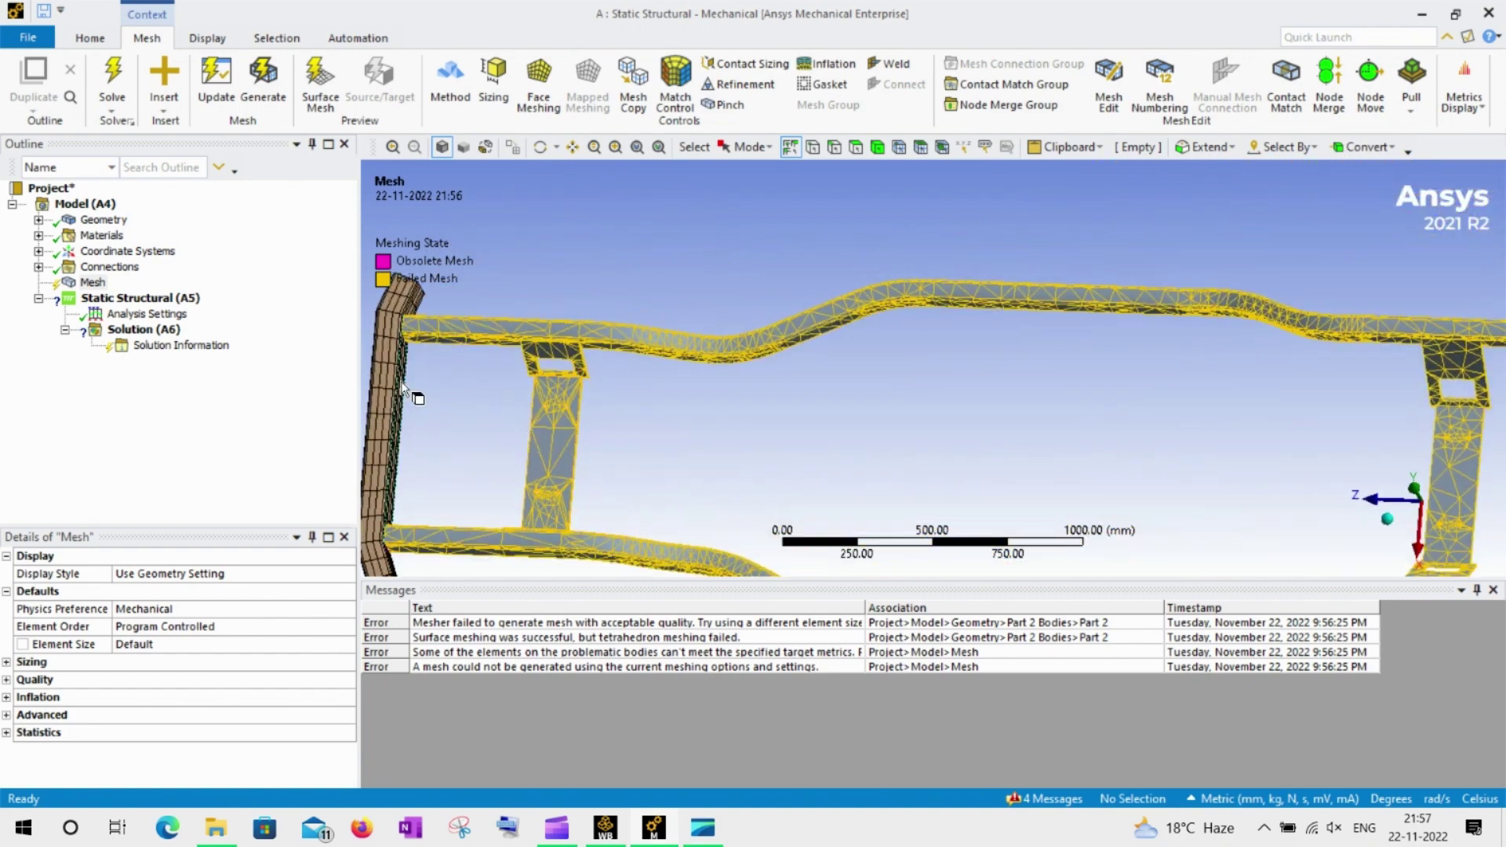
Hide the two end beams, Part 1 and Part 4, so only the main frame is shown.
left_click(38, 221)
left_click(119, 236)
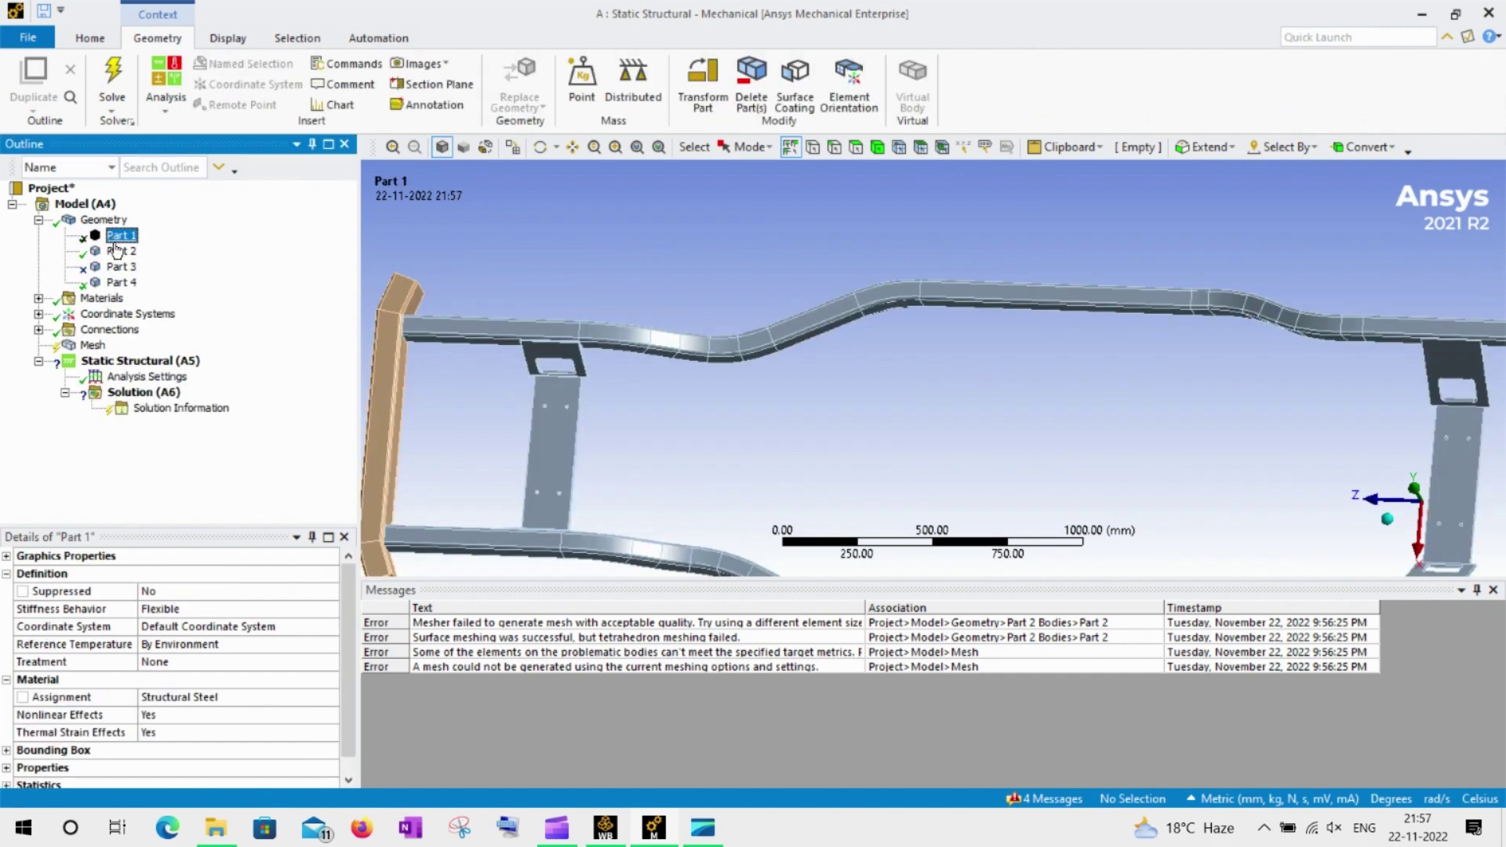
left_click(122, 283, "ctrl")
right_click(123, 282)
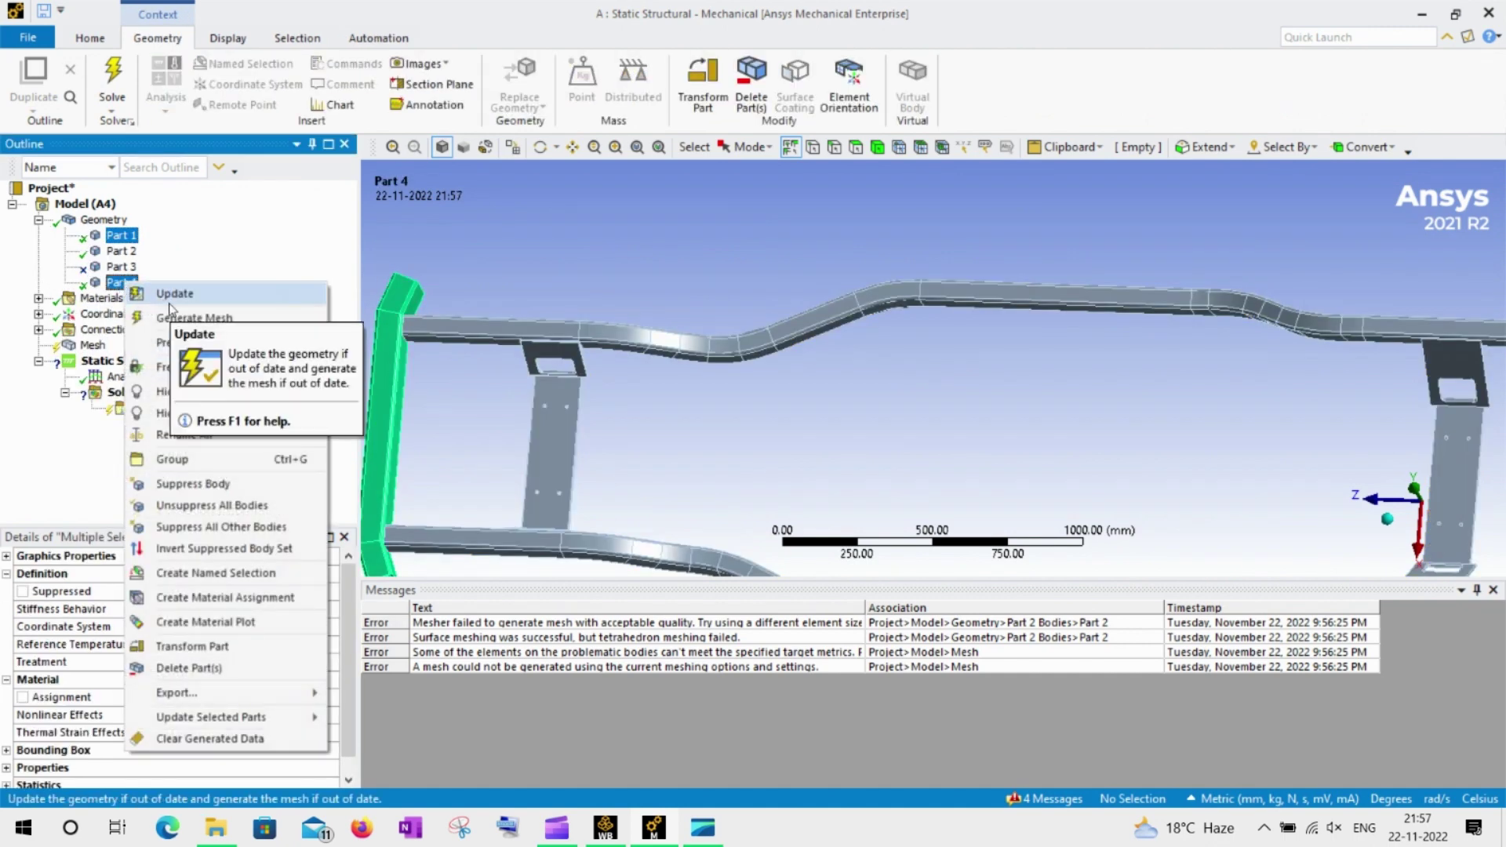
left_click(188, 392)
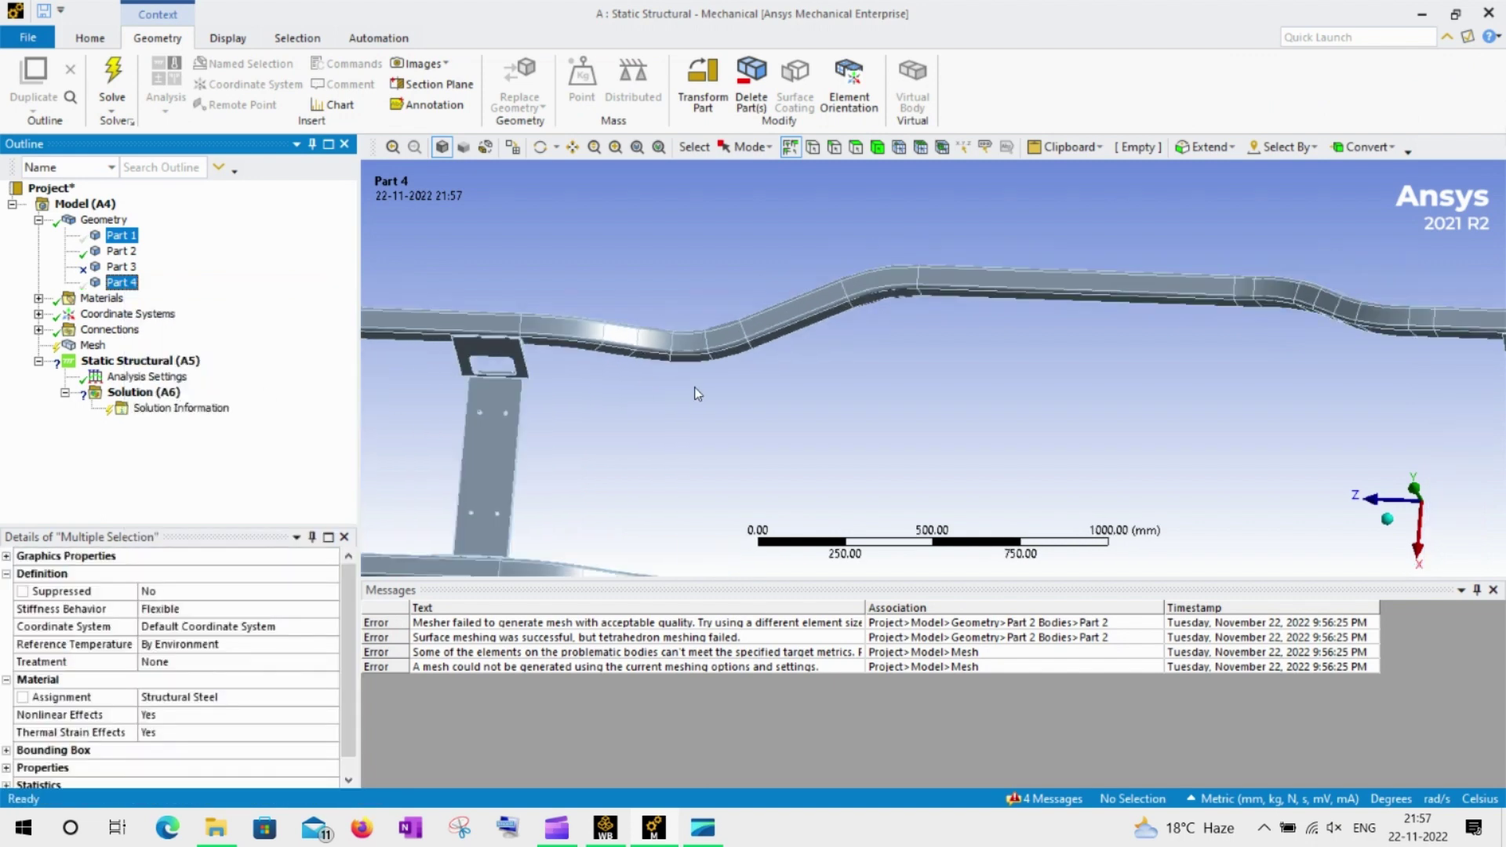
middle_click_drag(693, 390, 745, 314)
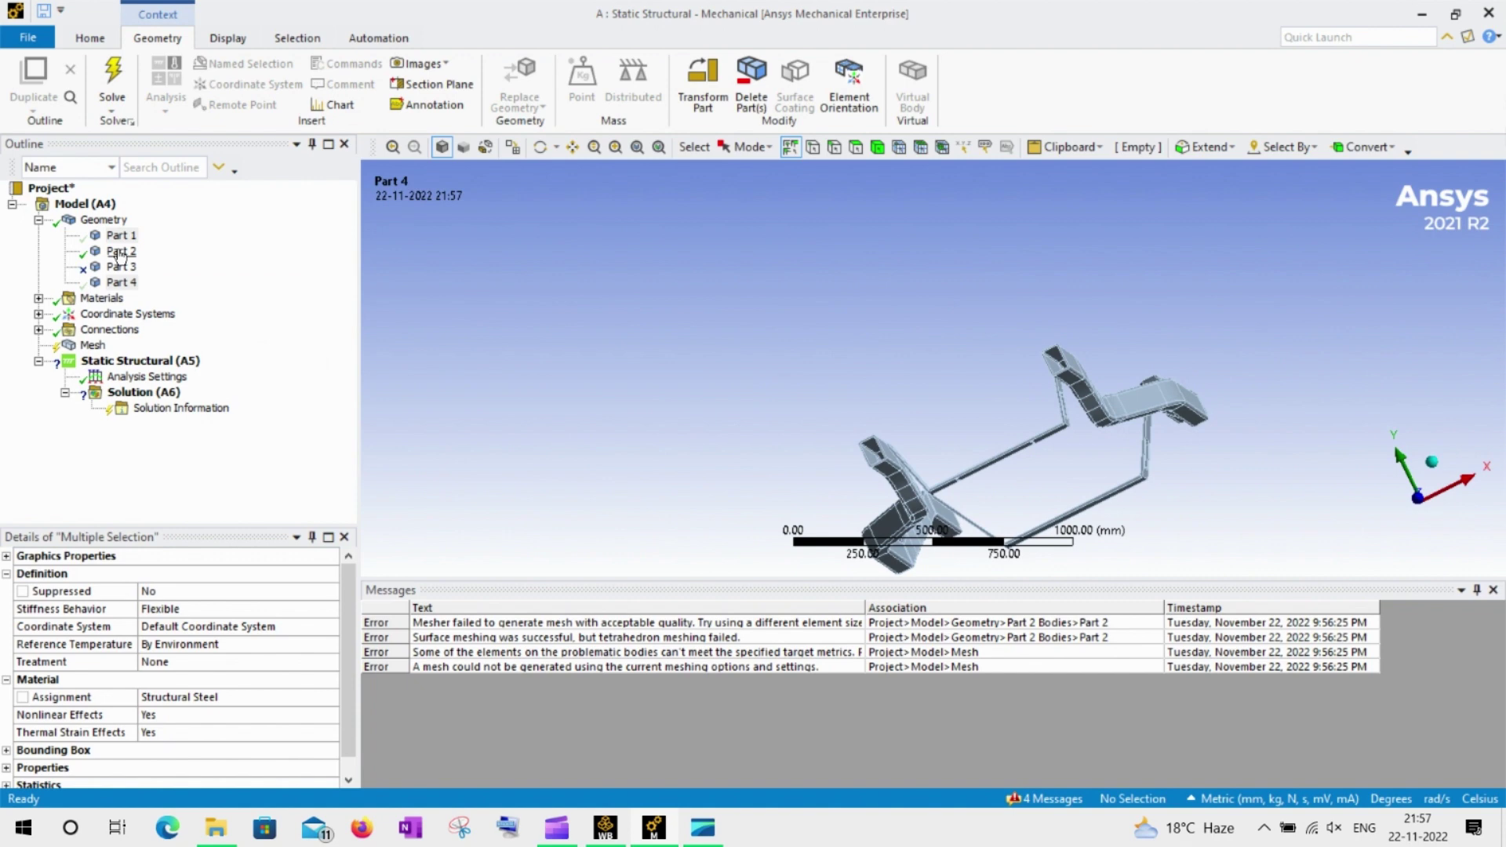
right_click(523, 256)
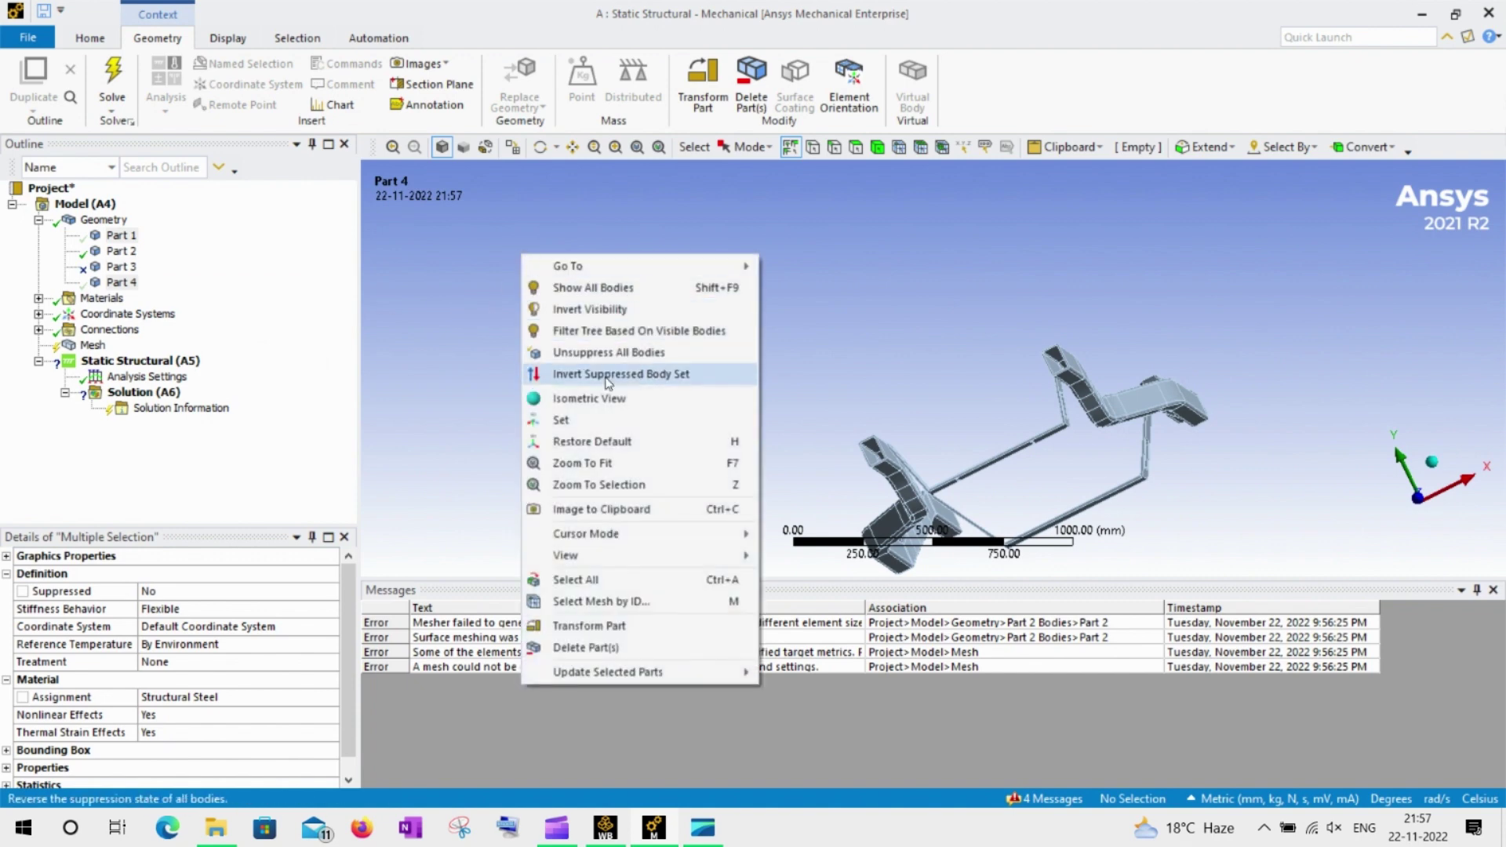
left_click(1079, 238)
scroll(1078, 396, "up", 5)
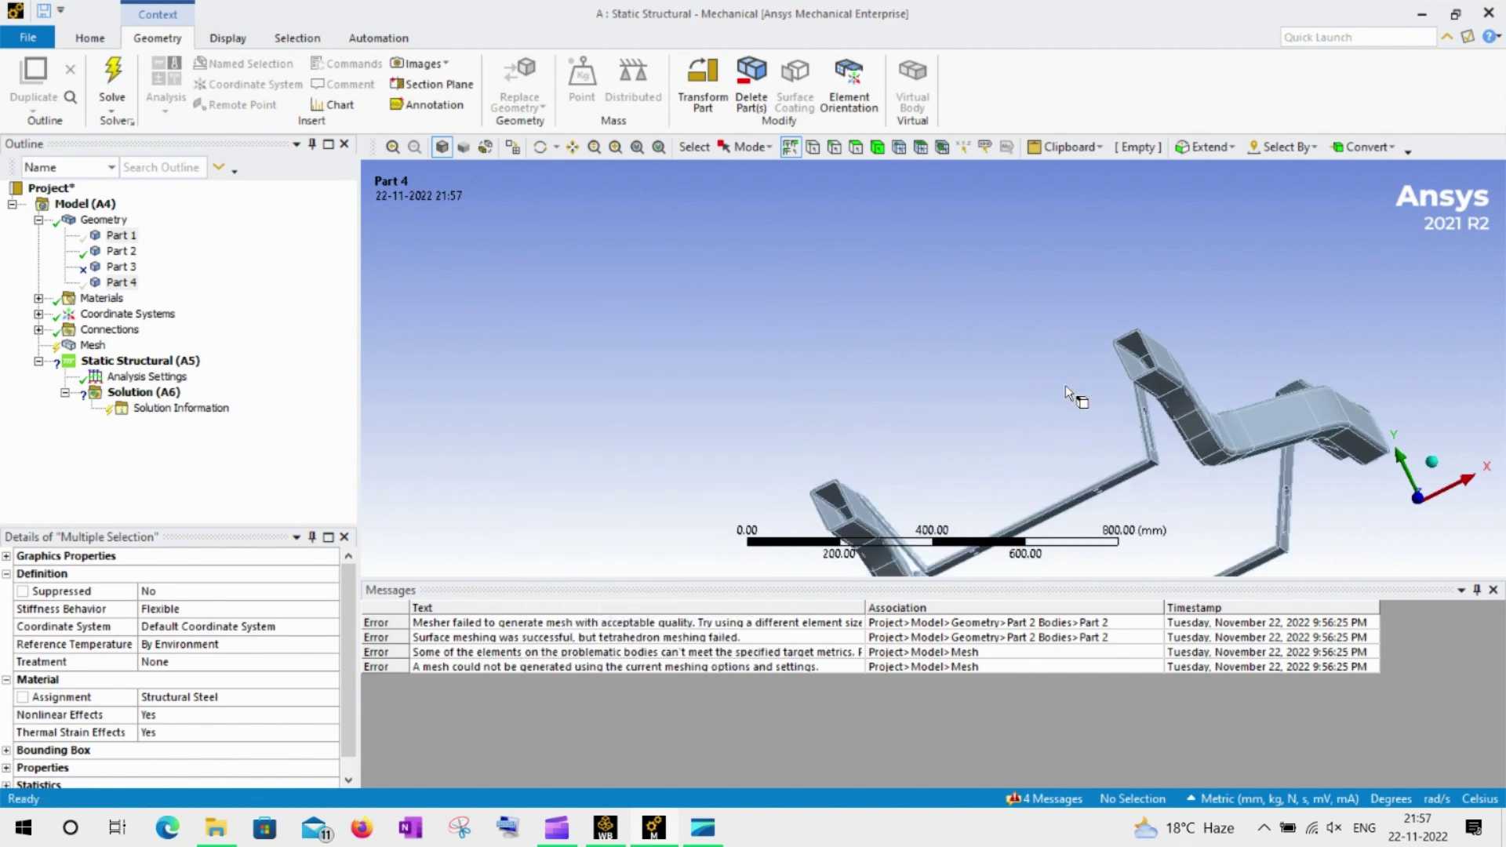
scroll(1198, 346, "down", 5)
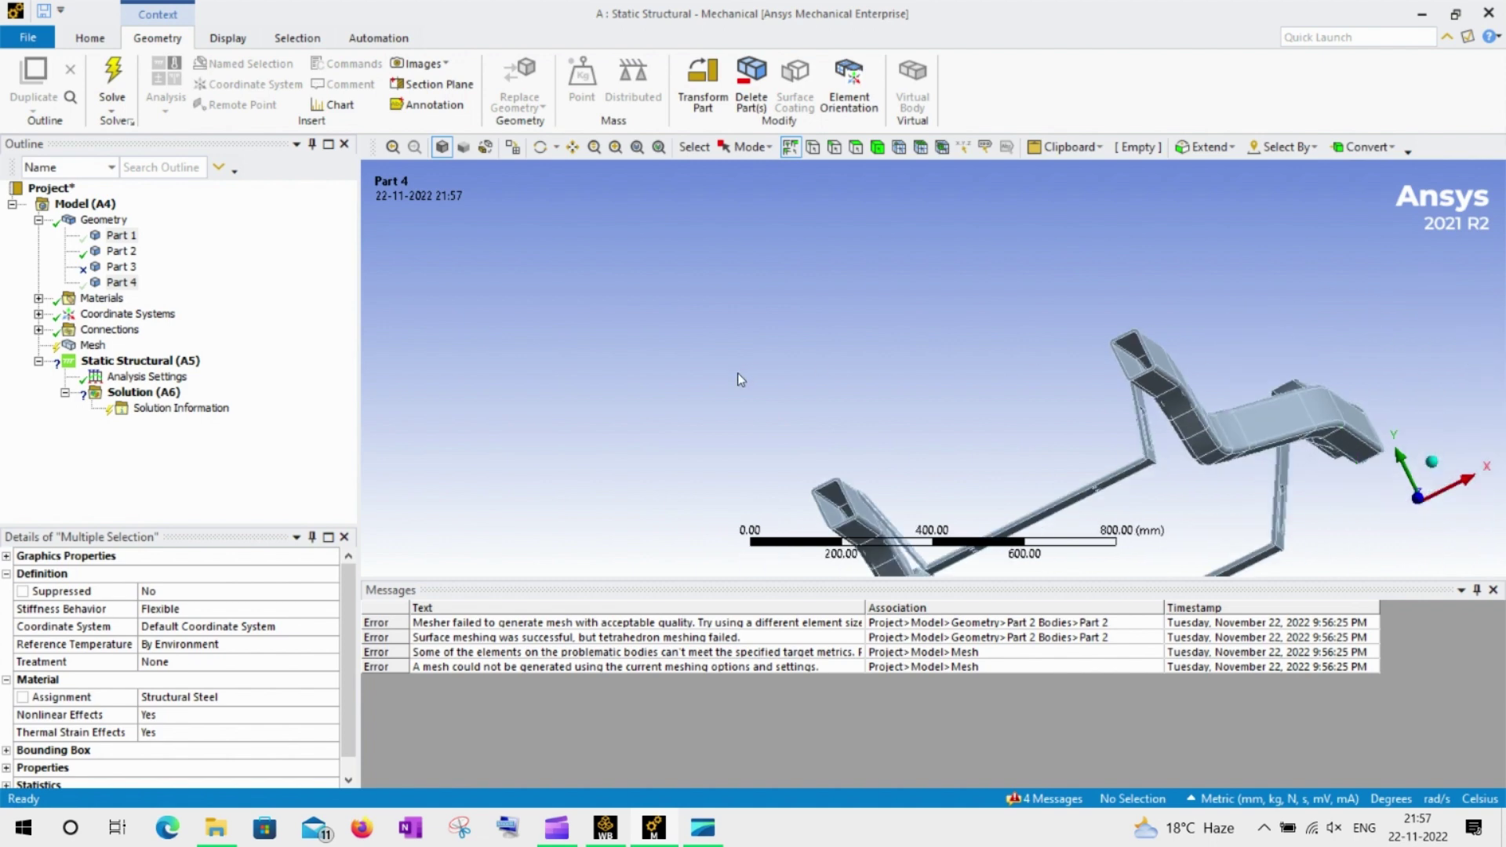
right_click(590, 281)
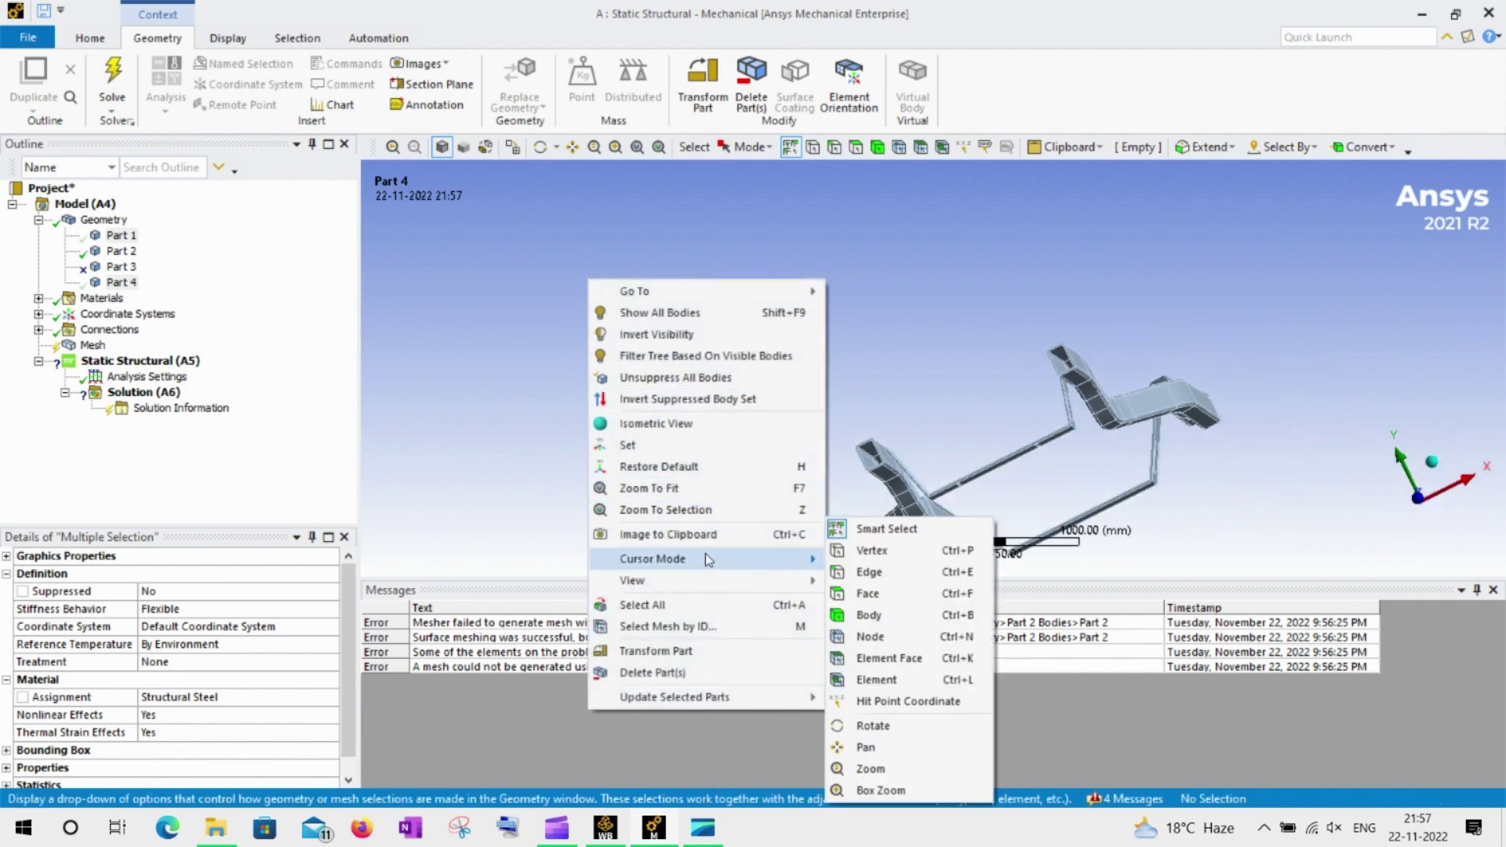
Insert a Sizing control into the mesh.
left_click(93, 346)
right_click(93, 348)
mouse_move(135, 354)
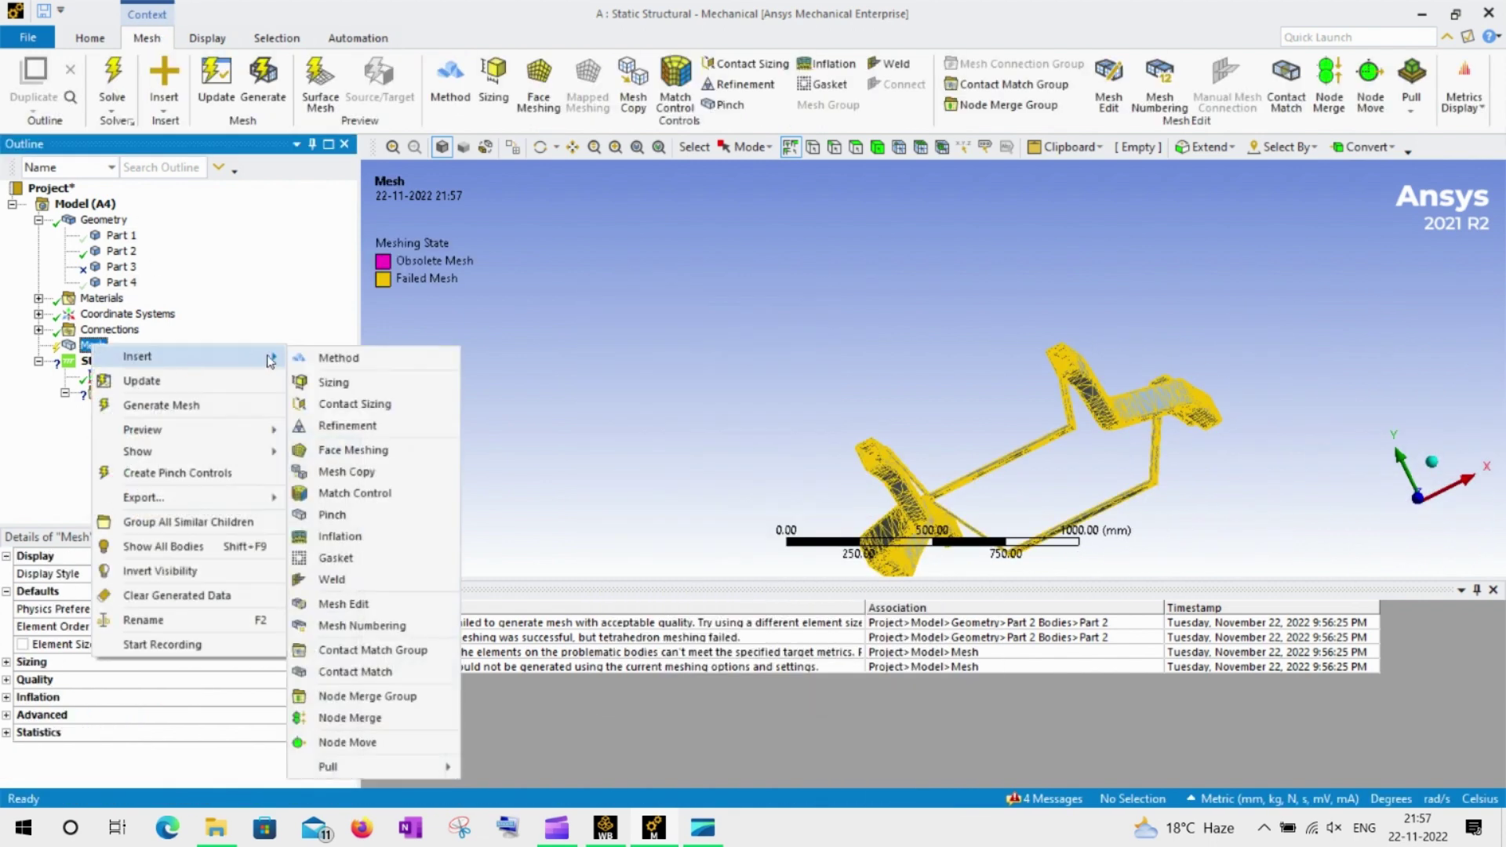
left_click(350, 384)
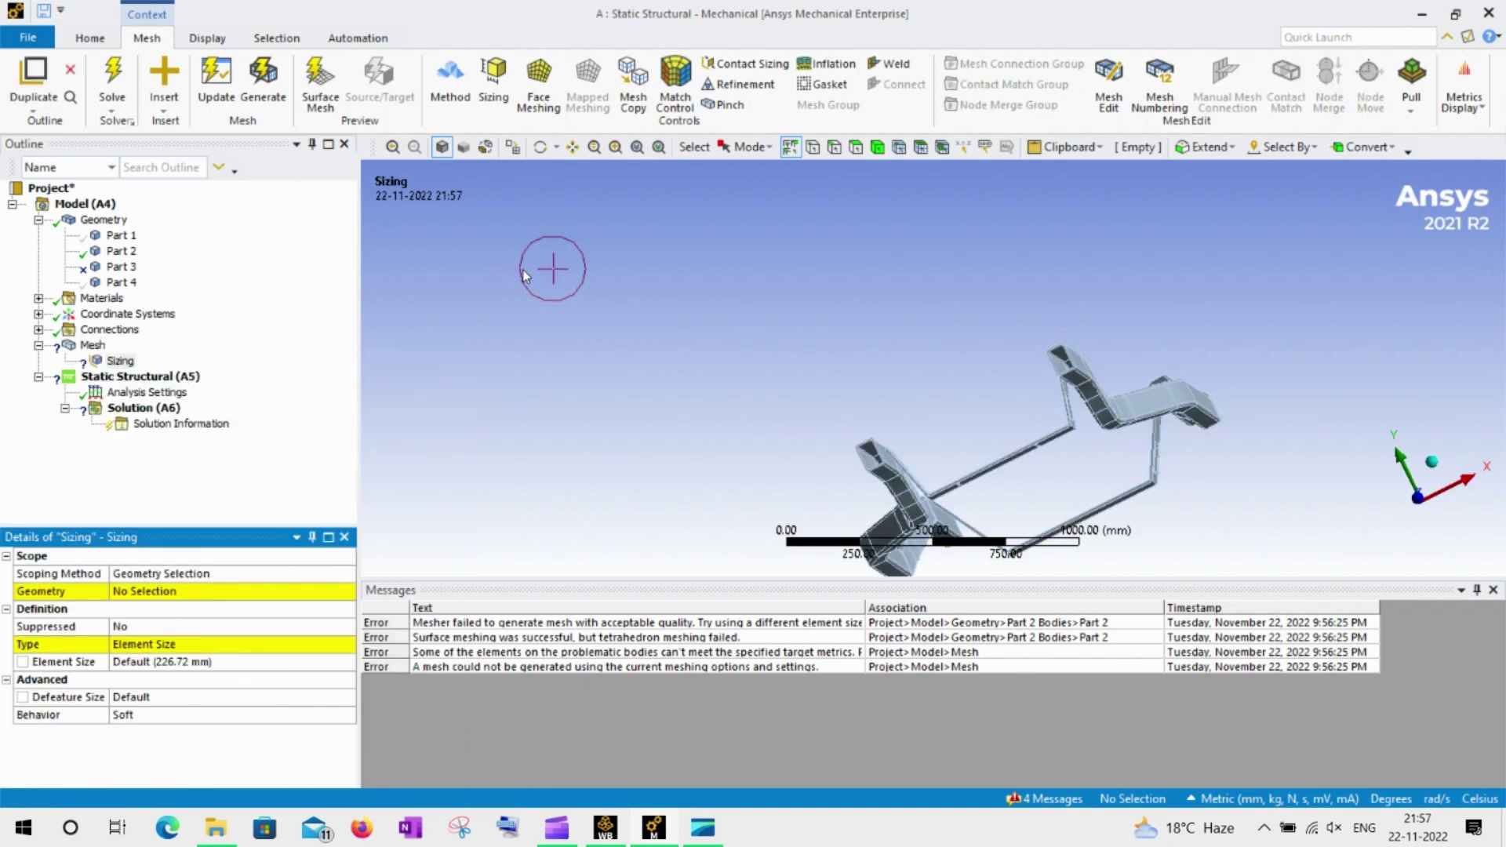
Switch selection to bodies and apply the chassis frame body as the geometry of the sizing control.
right_click(547, 264)
mouse_move(709, 568)
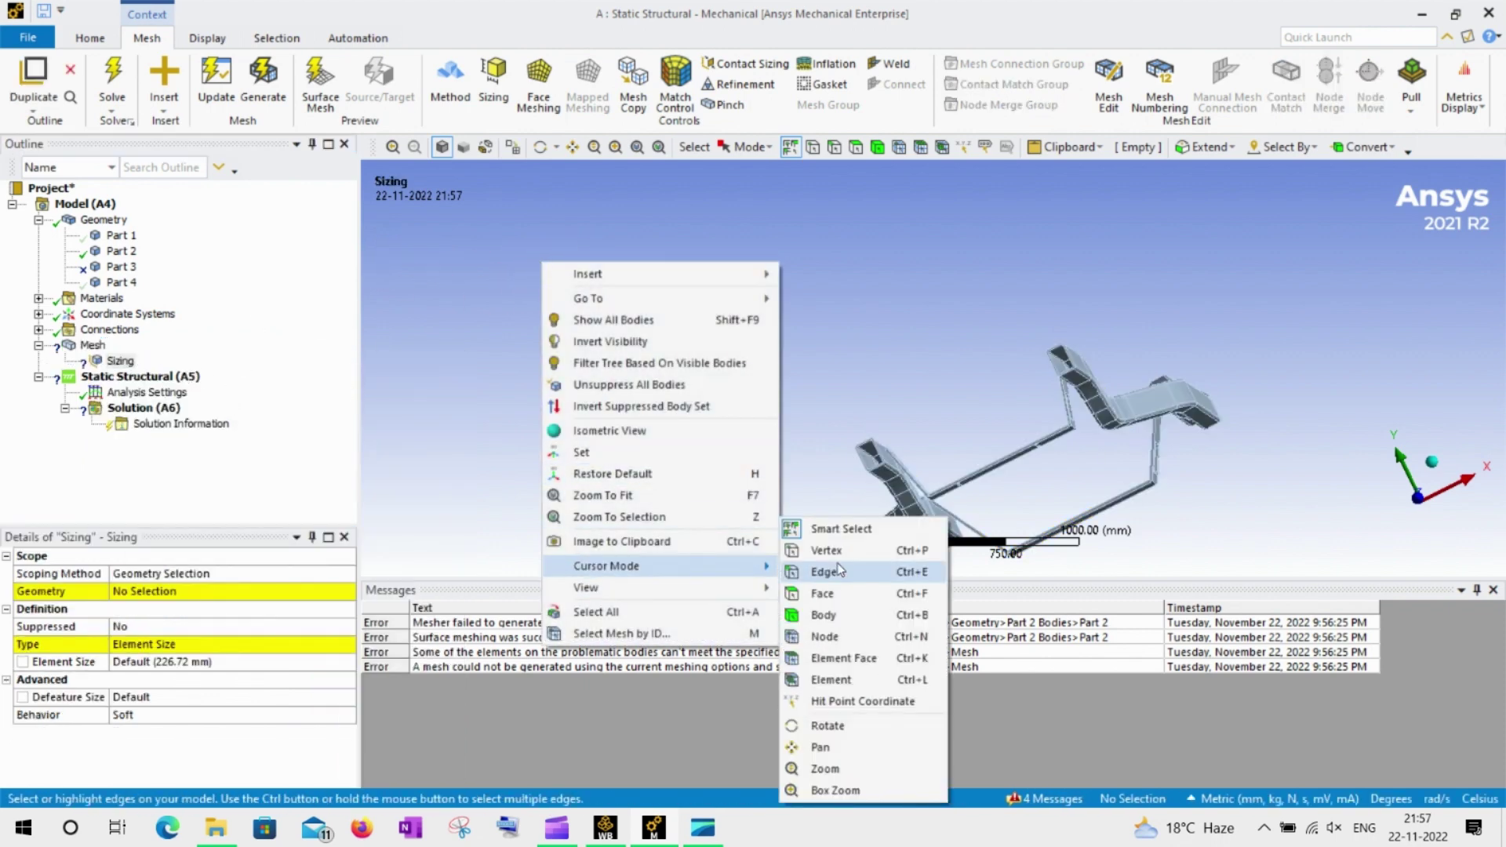
left_click(839, 620)
left_click_drag(816, 369, 954, 384)
middle_click_drag(954, 385, 956, 393)
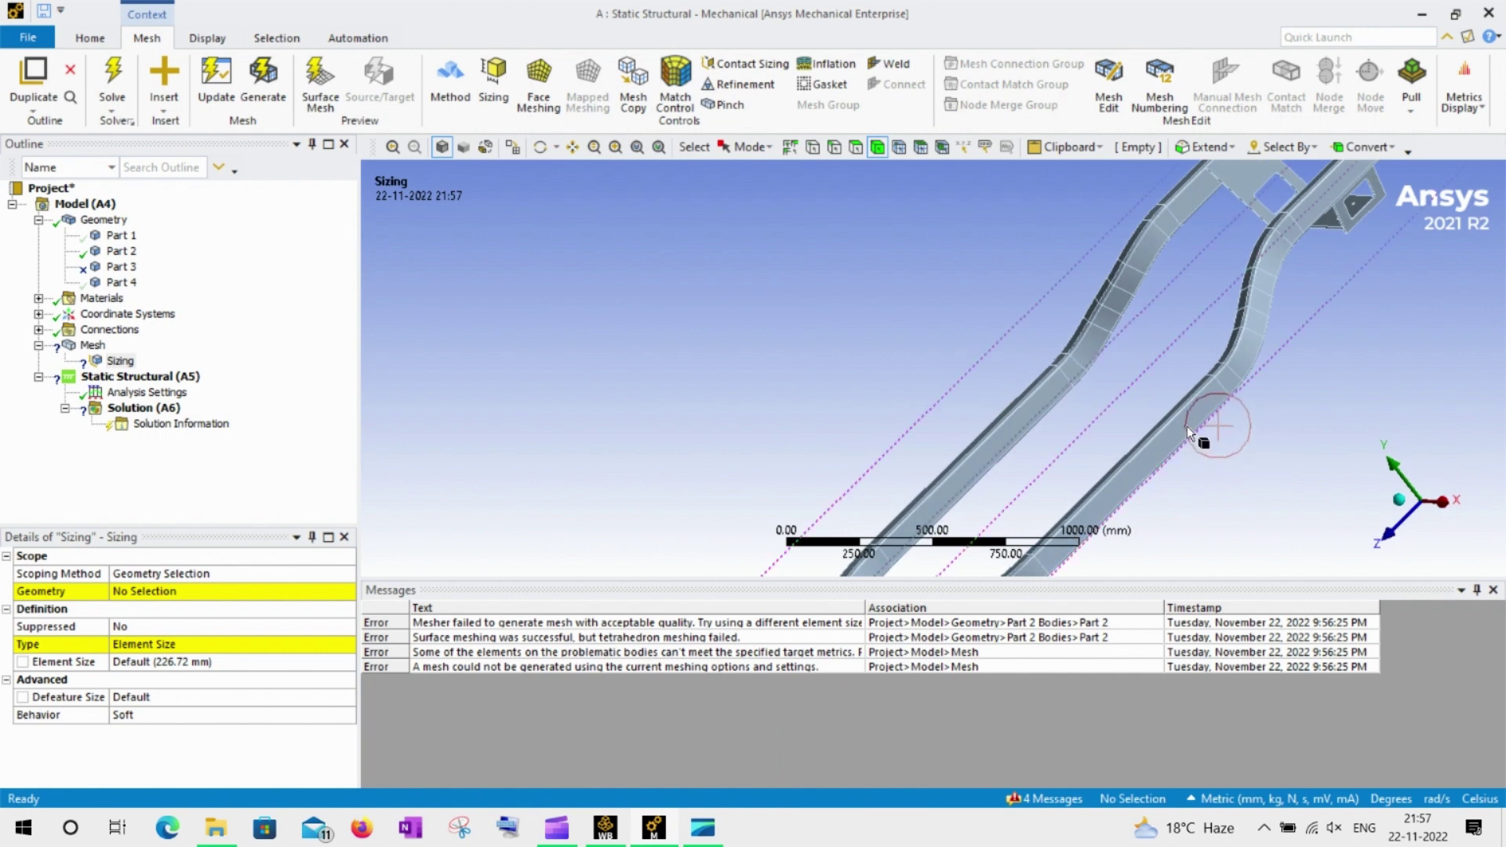
left_click(1183, 424)
scroll(1032, 430, "down", 5)
middle_click_drag(1033, 430, 1004, 469)
scroll(928, 382, "up", 5)
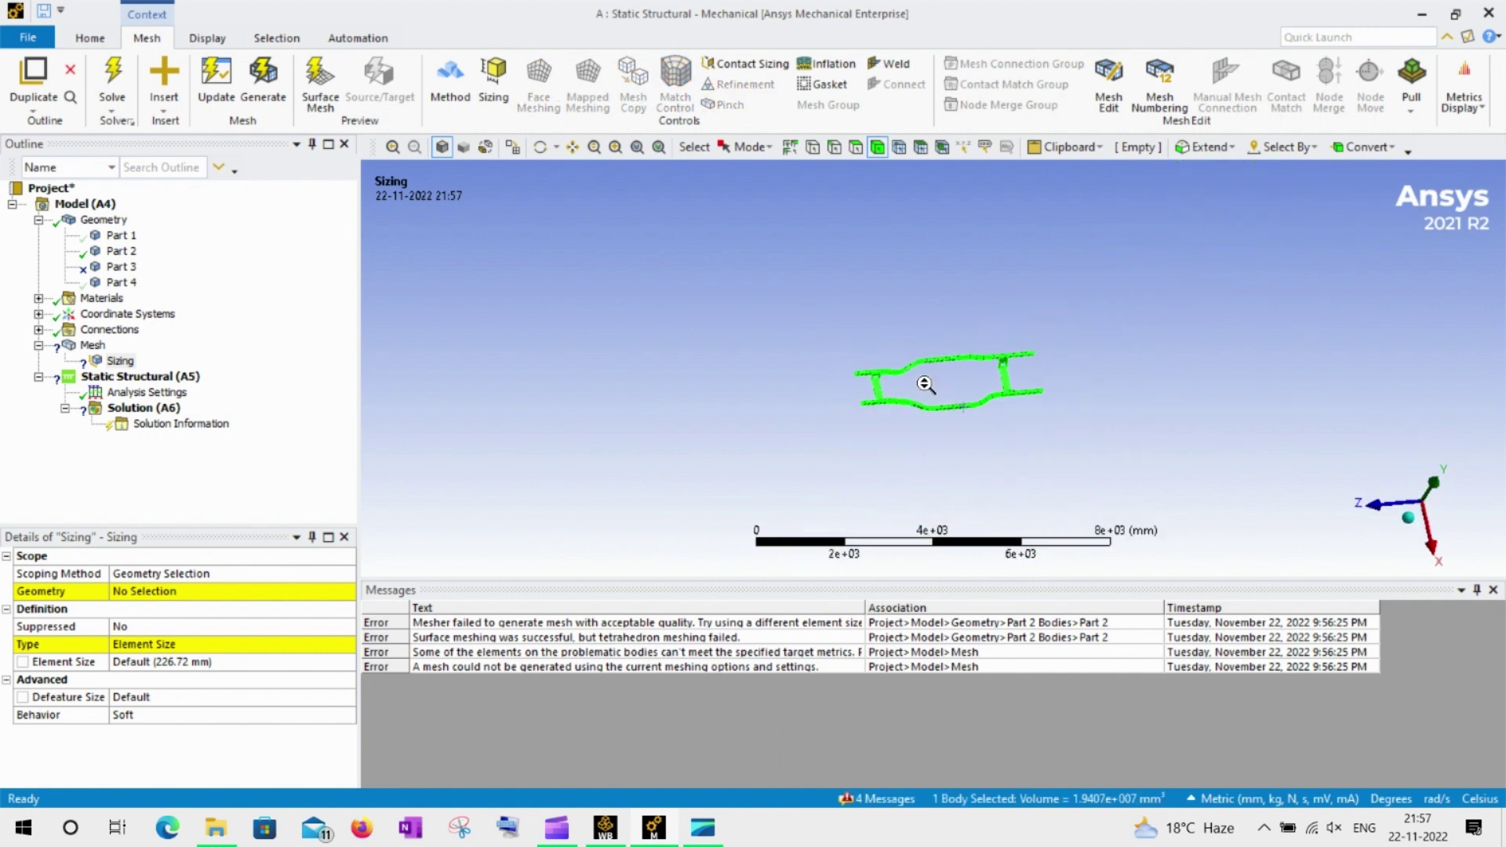
middle_click_drag(929, 399, 861, 347)
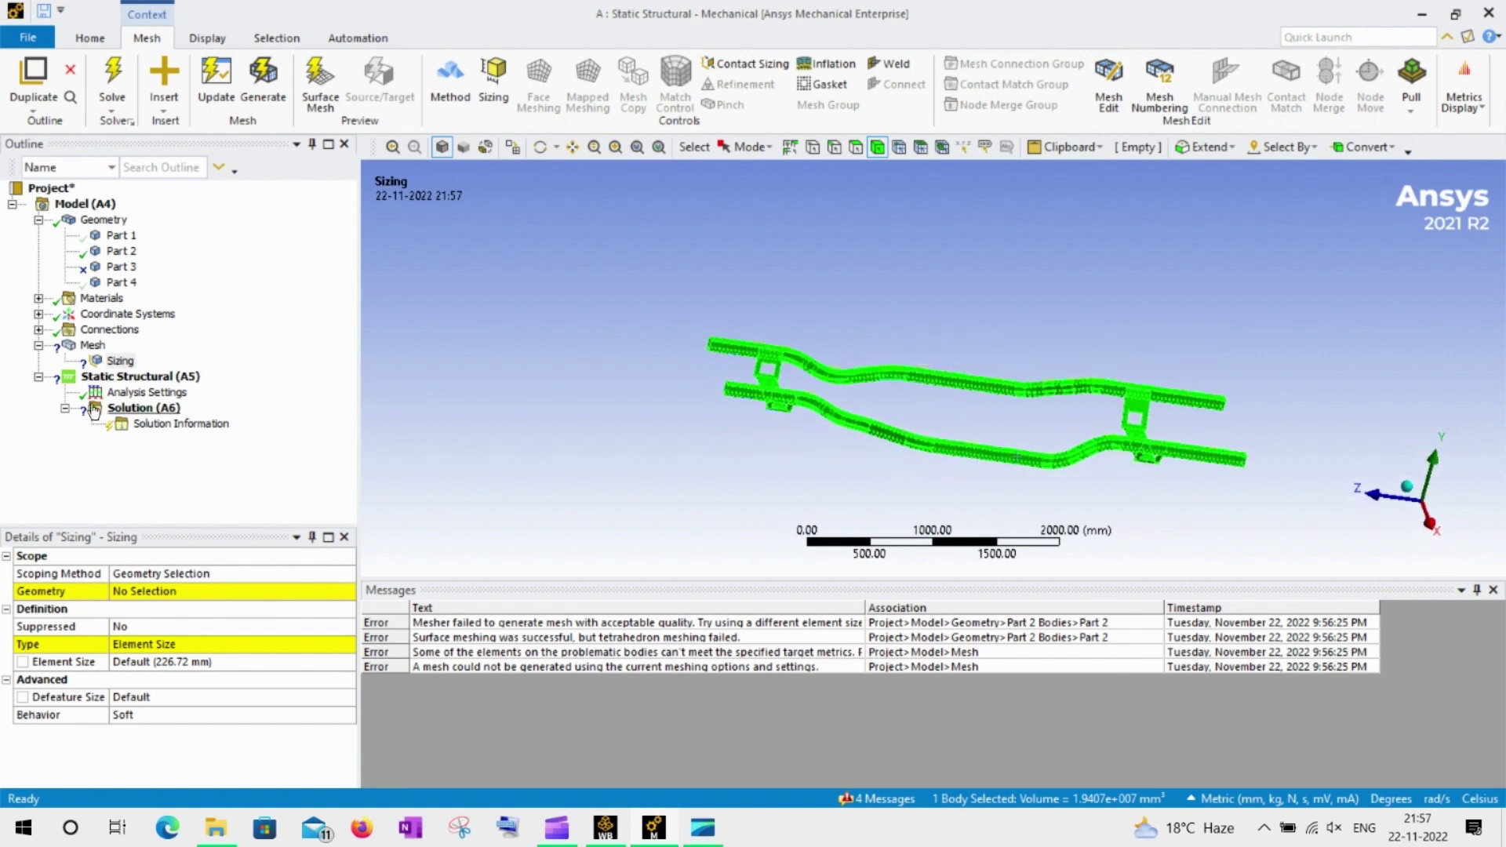
left_click(149, 591)
left_click(127, 591)
Set the body sizing's element size to 30 mm and update the mesh of the chassis frame.
left_click(213, 657)
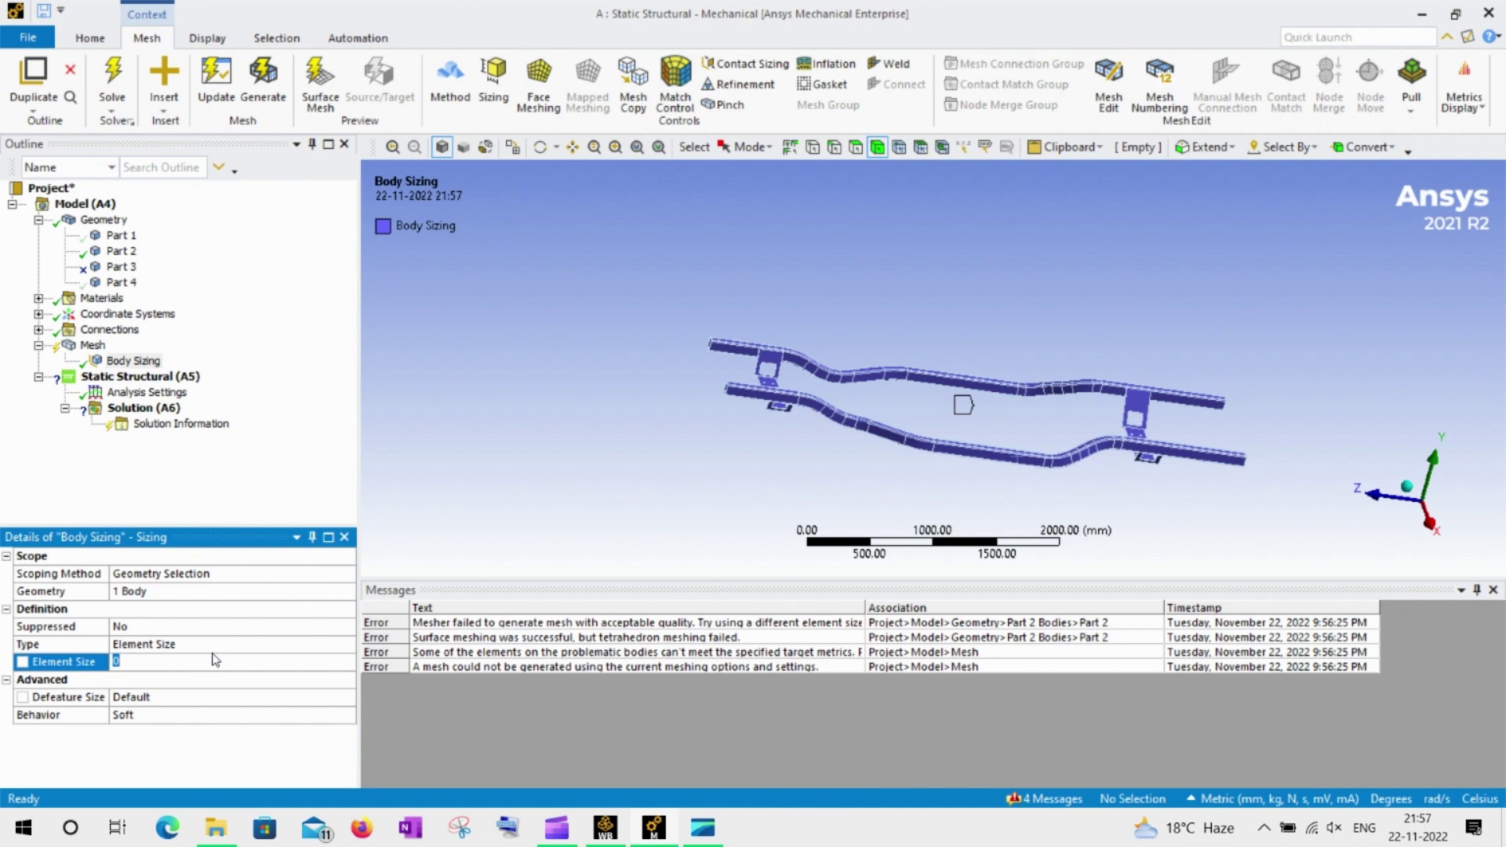
type("303")
key("Return")
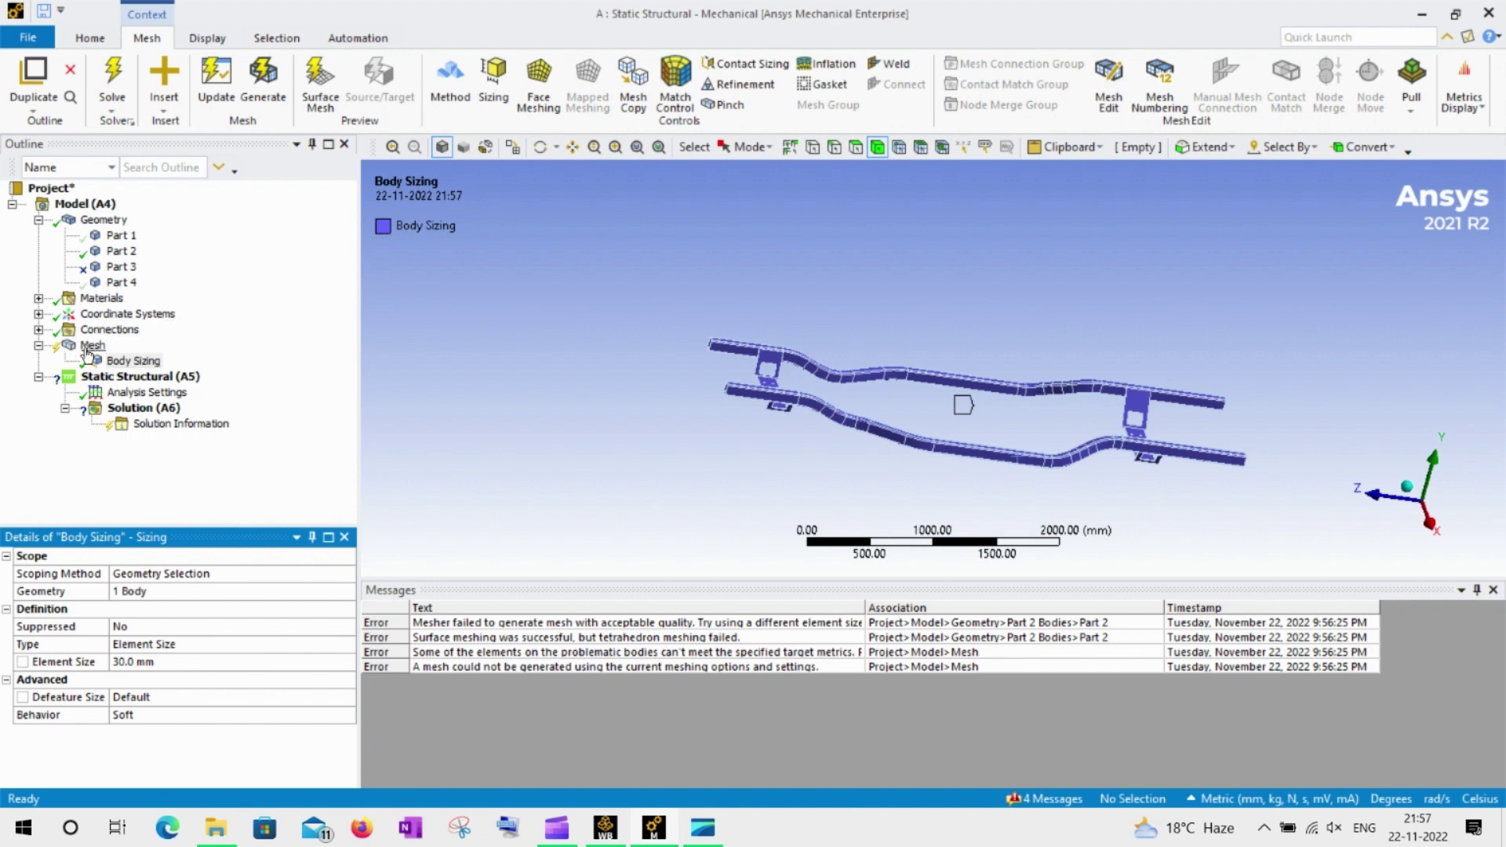
right_click(91, 348)
left_click(130, 386)
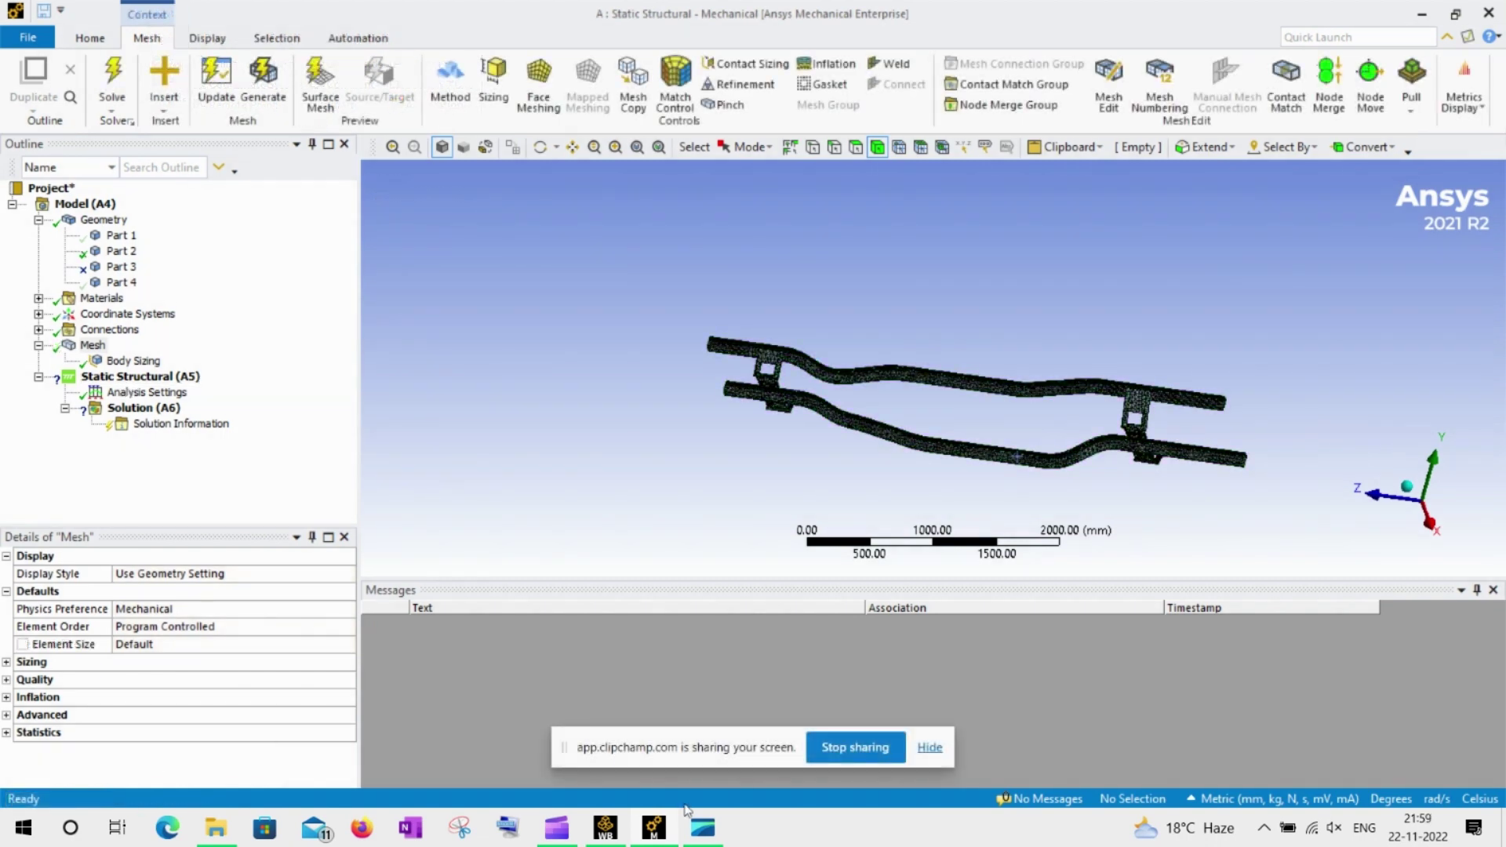
middle_click_drag(863, 374, 826, 384)
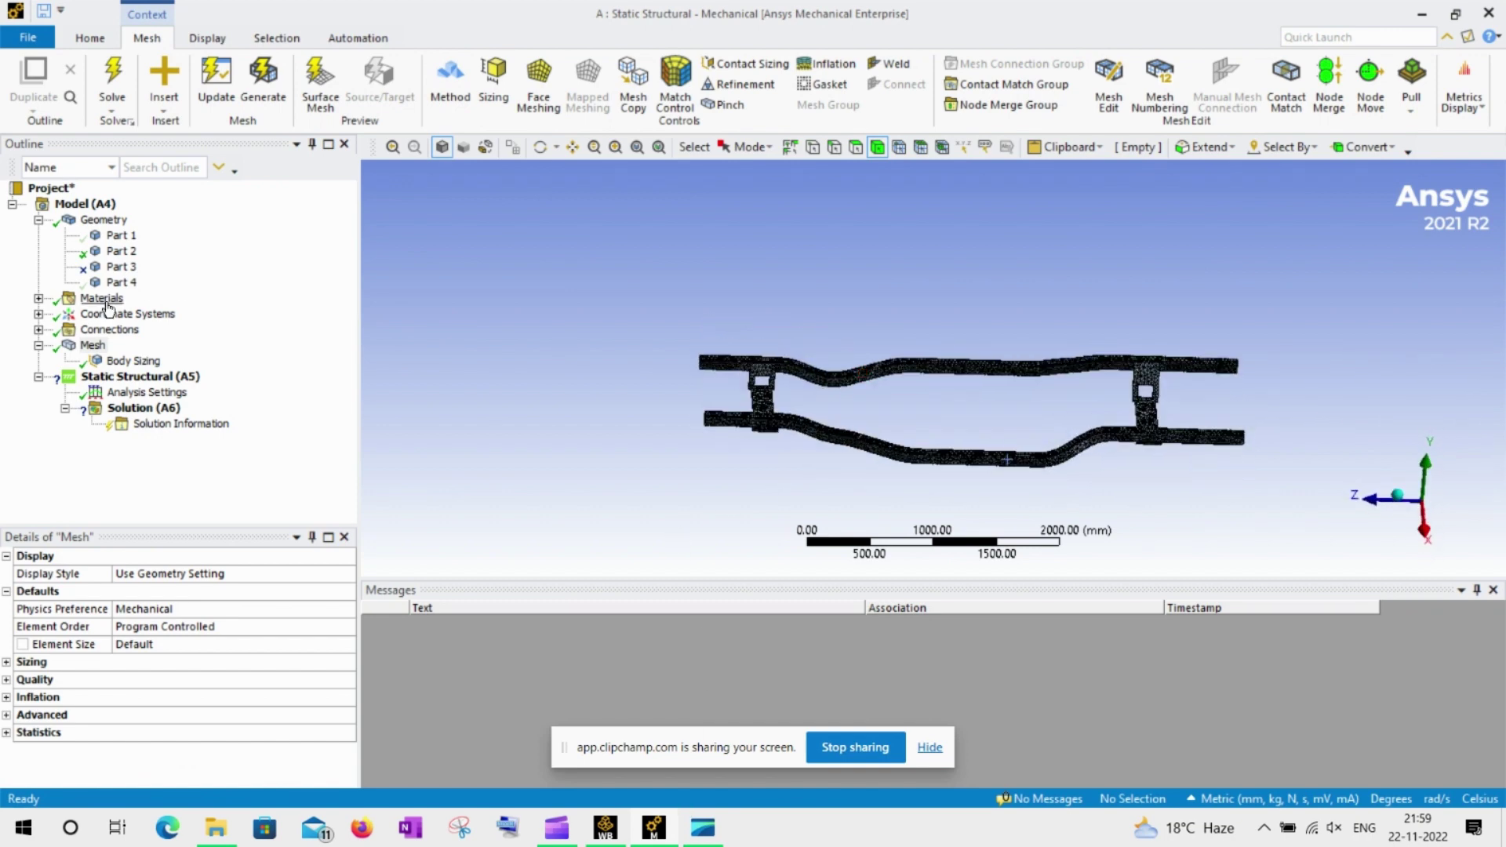
Show the two hidden end beams, Part 1 and Part 4, again and collapse the geometry branch of the model tree.
left_click(113, 236)
left_click(119, 282, "ctrl")
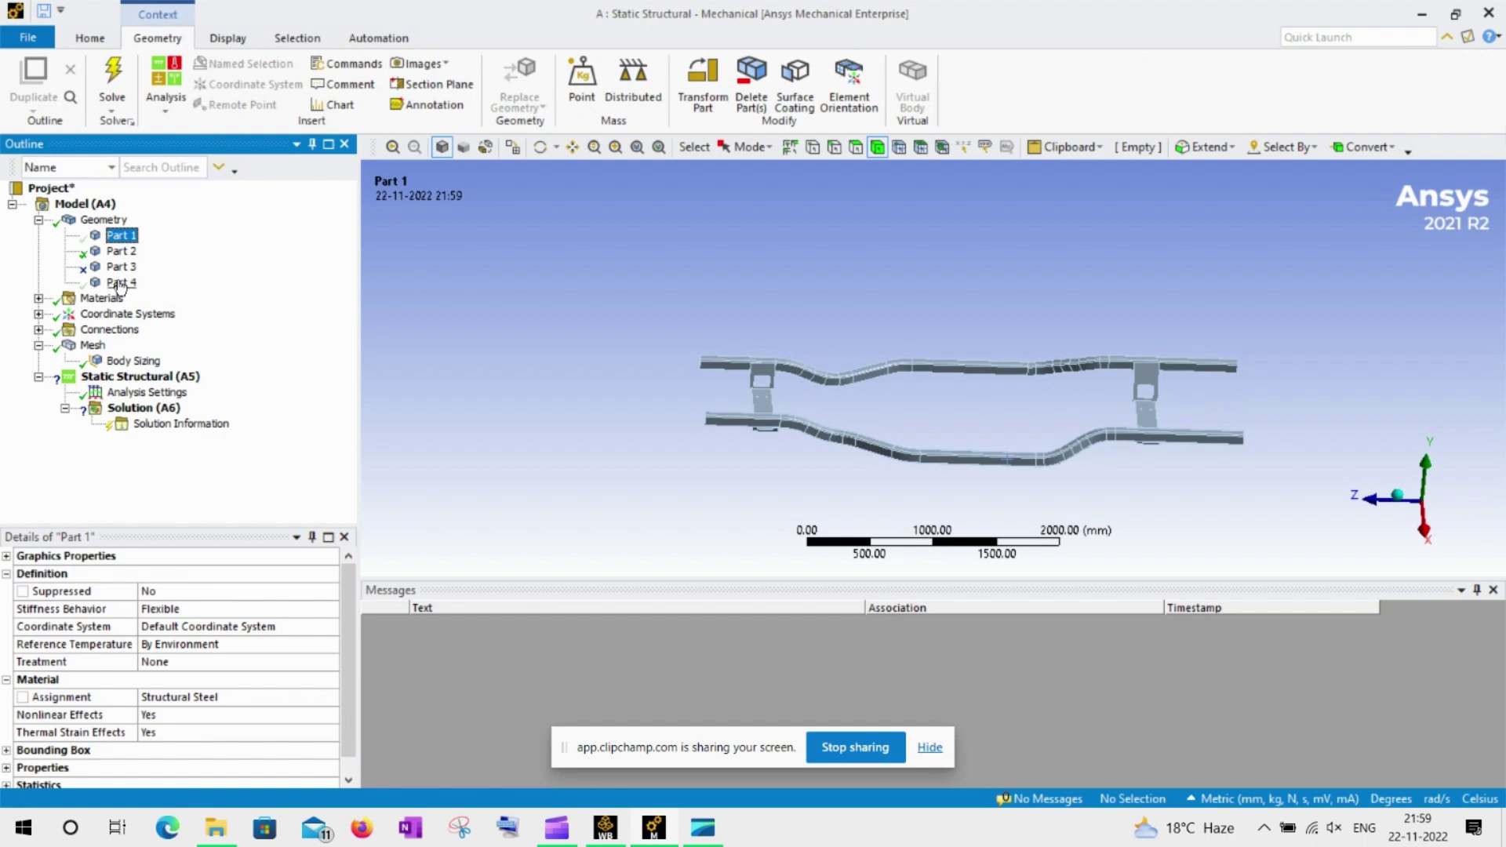
right_click(119, 282)
left_click(196, 388)
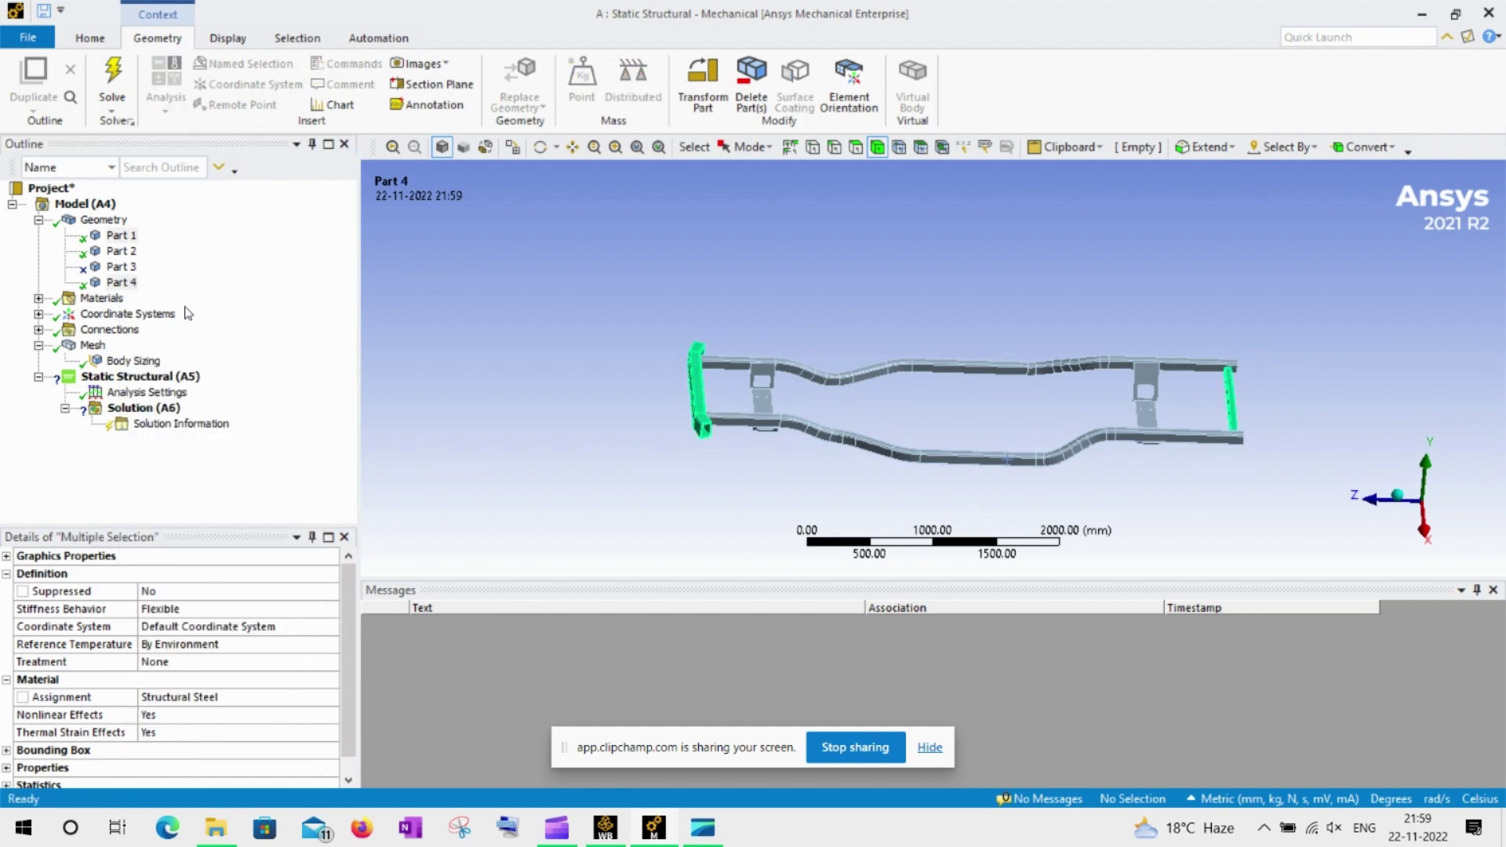
left_click(38, 219)
Insert a Fixed Support into the static structural analysis.
left_click(138, 314)
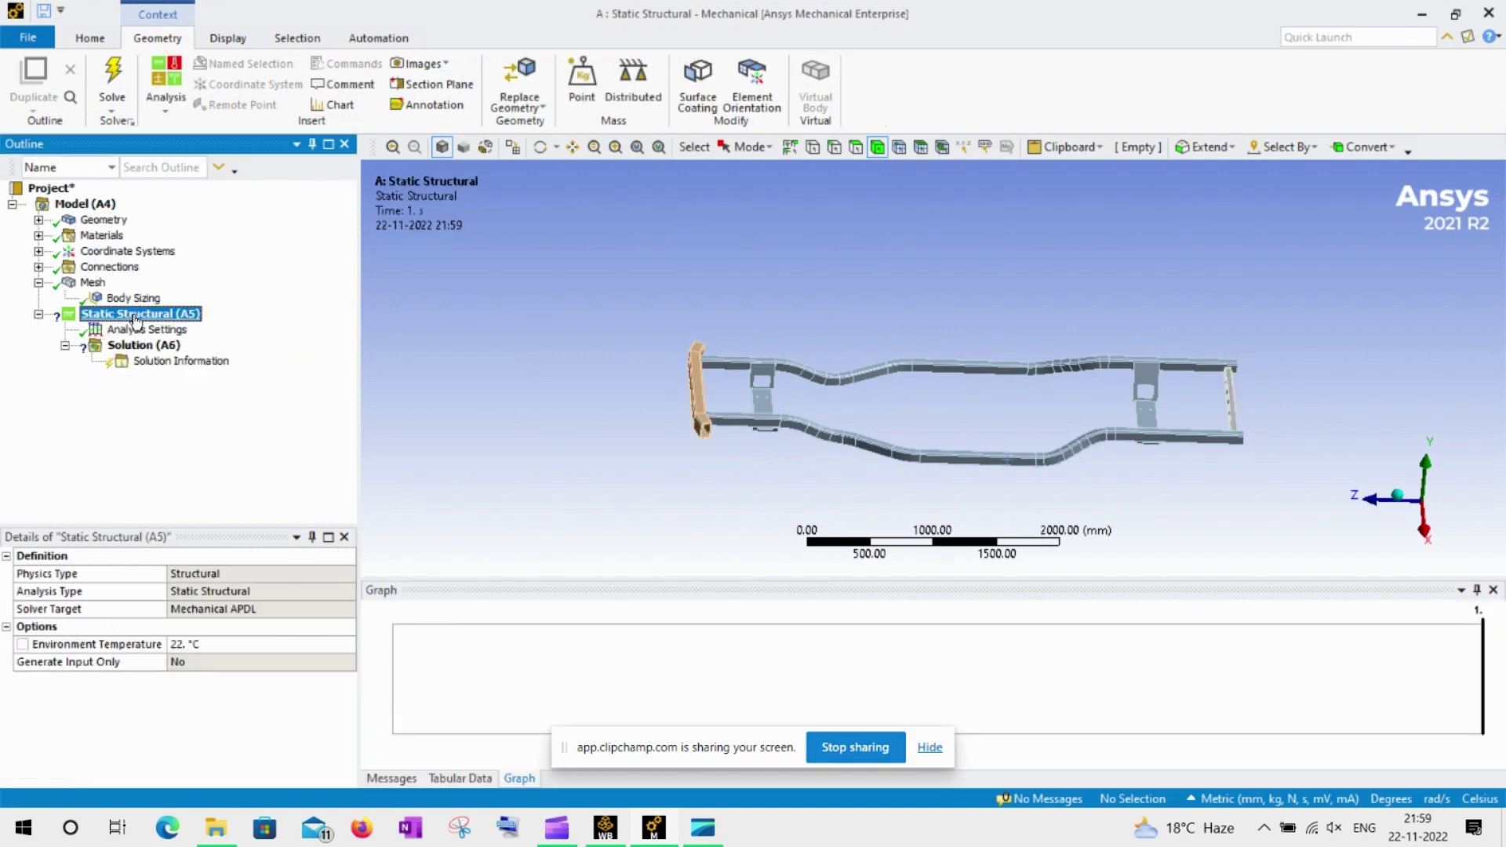
right_click(135, 315)
mouse_move(235, 326)
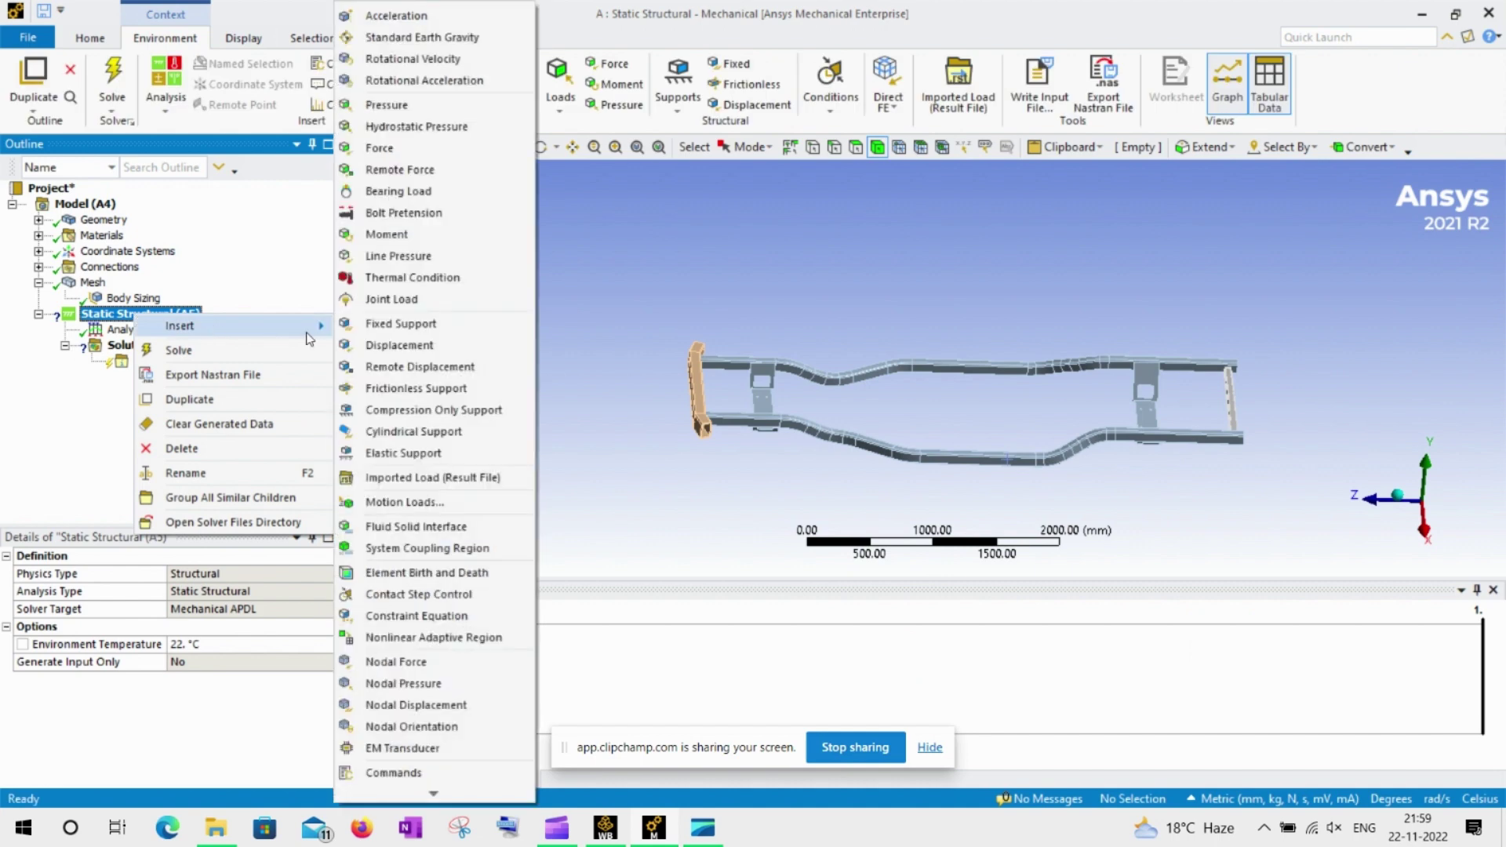
left_click(390, 328)
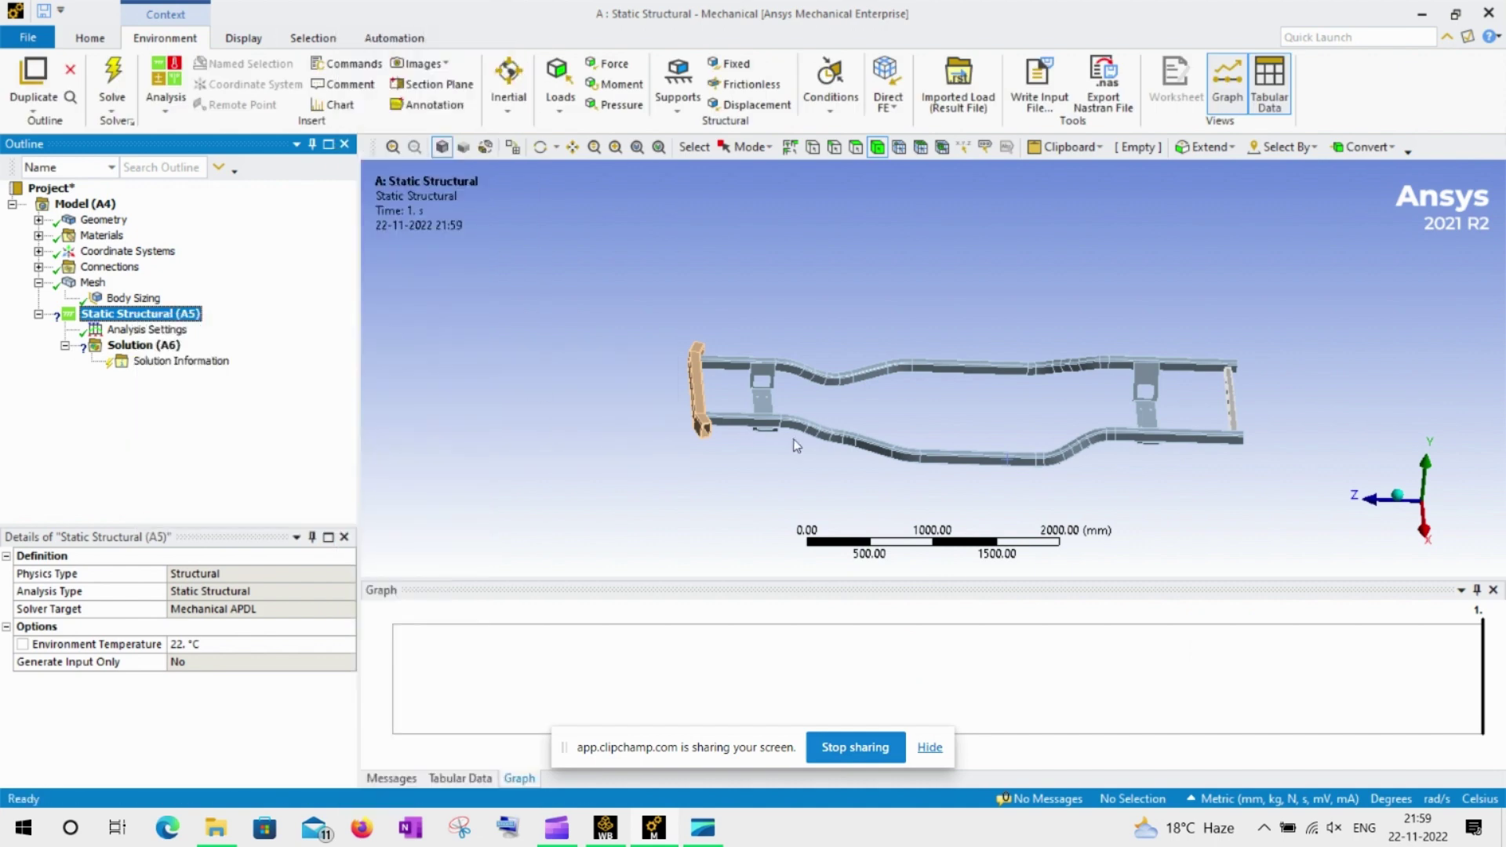
Apply eight underside rail faces, two at each of four spots near the crossmembers, as the fixed support's geometry.
scroll(746, 426, "up", 3)
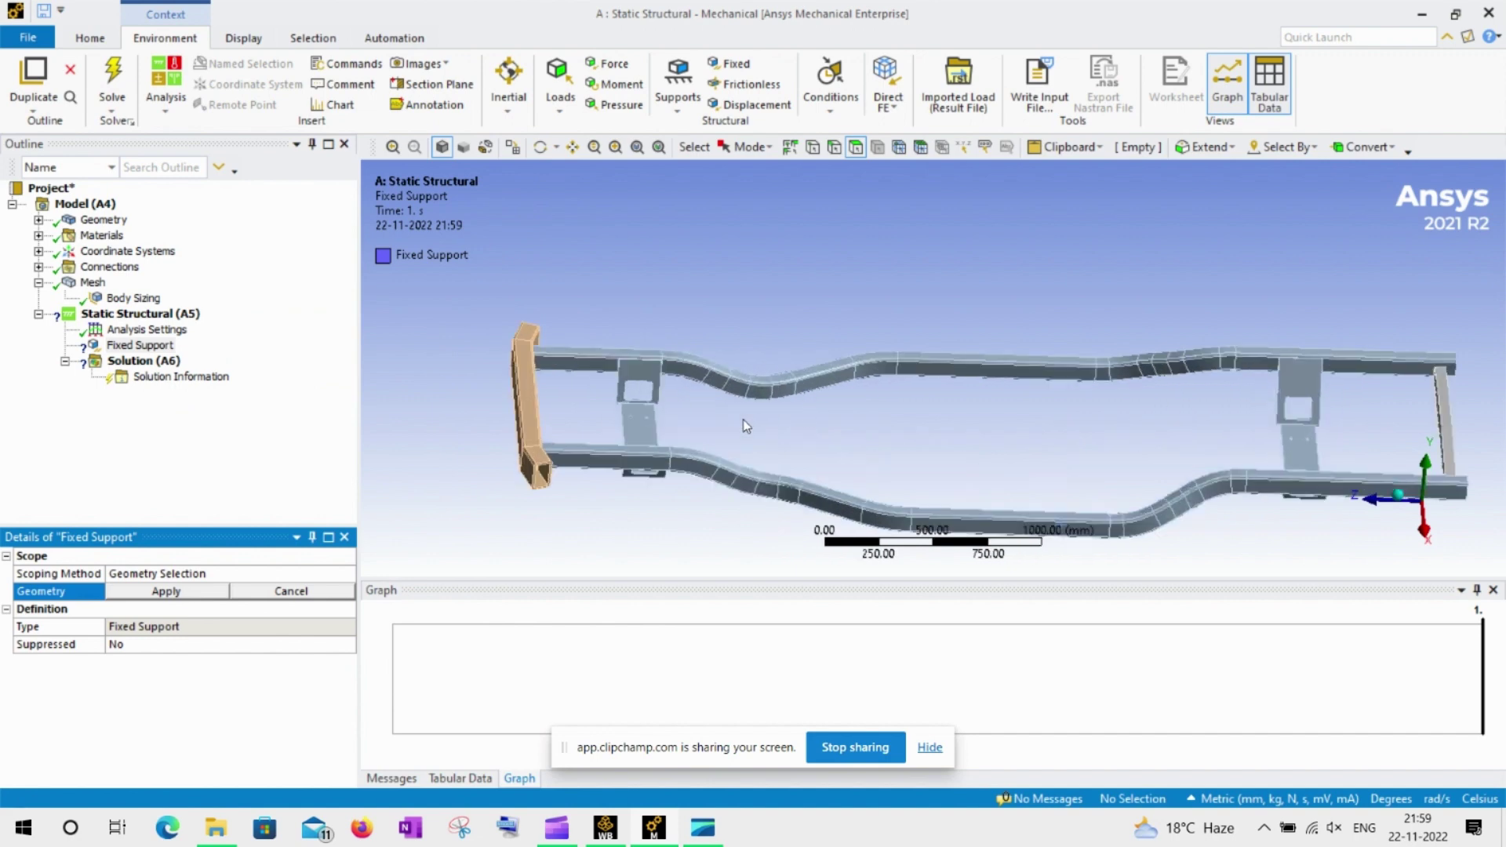
middle_click_drag(746, 426, 765, 262)
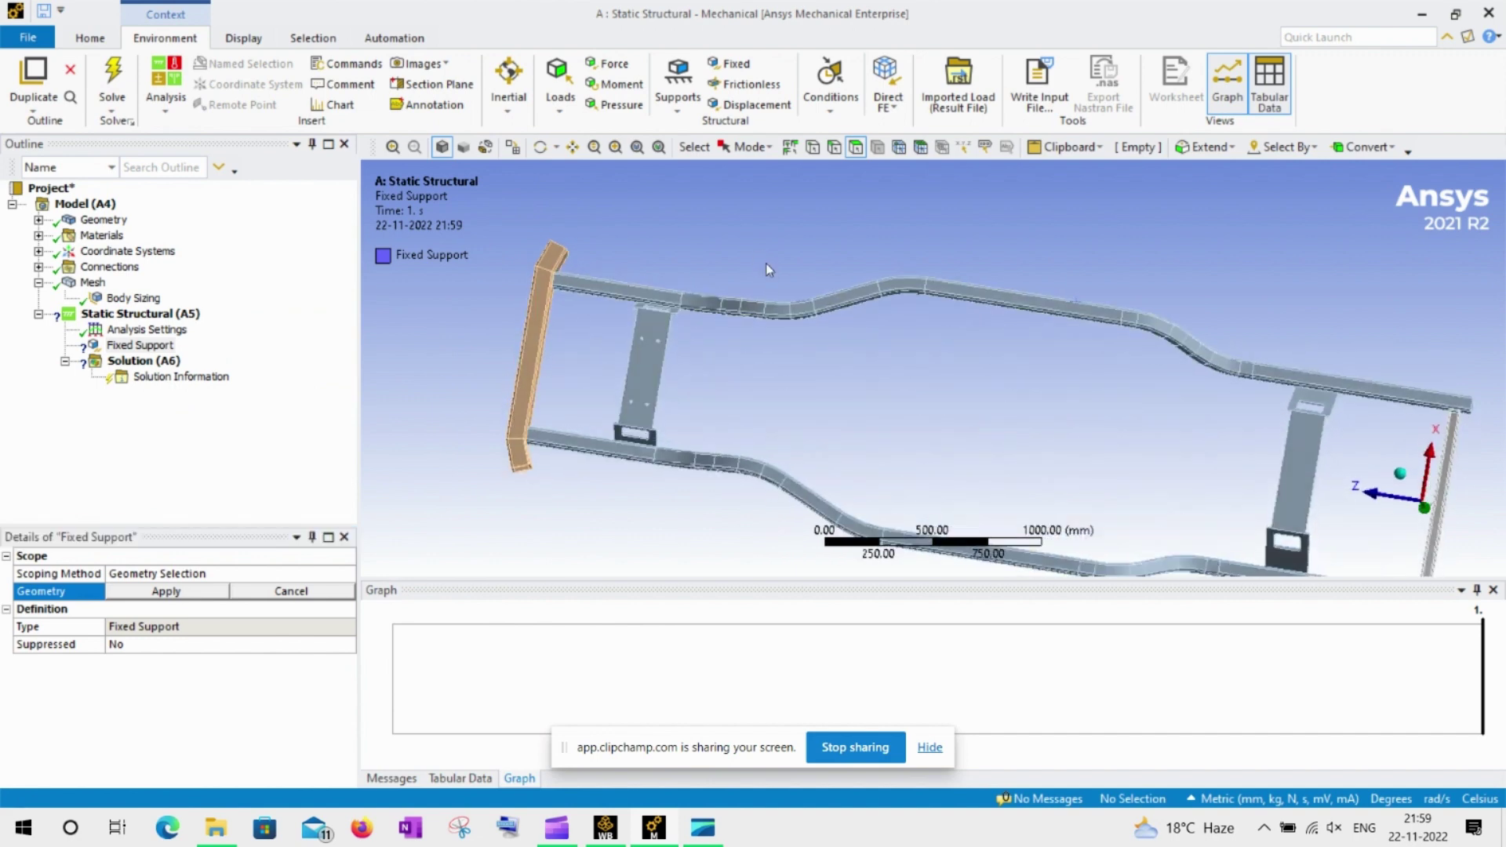
left_click(724, 304)
left_click(750, 309, "ctrl")
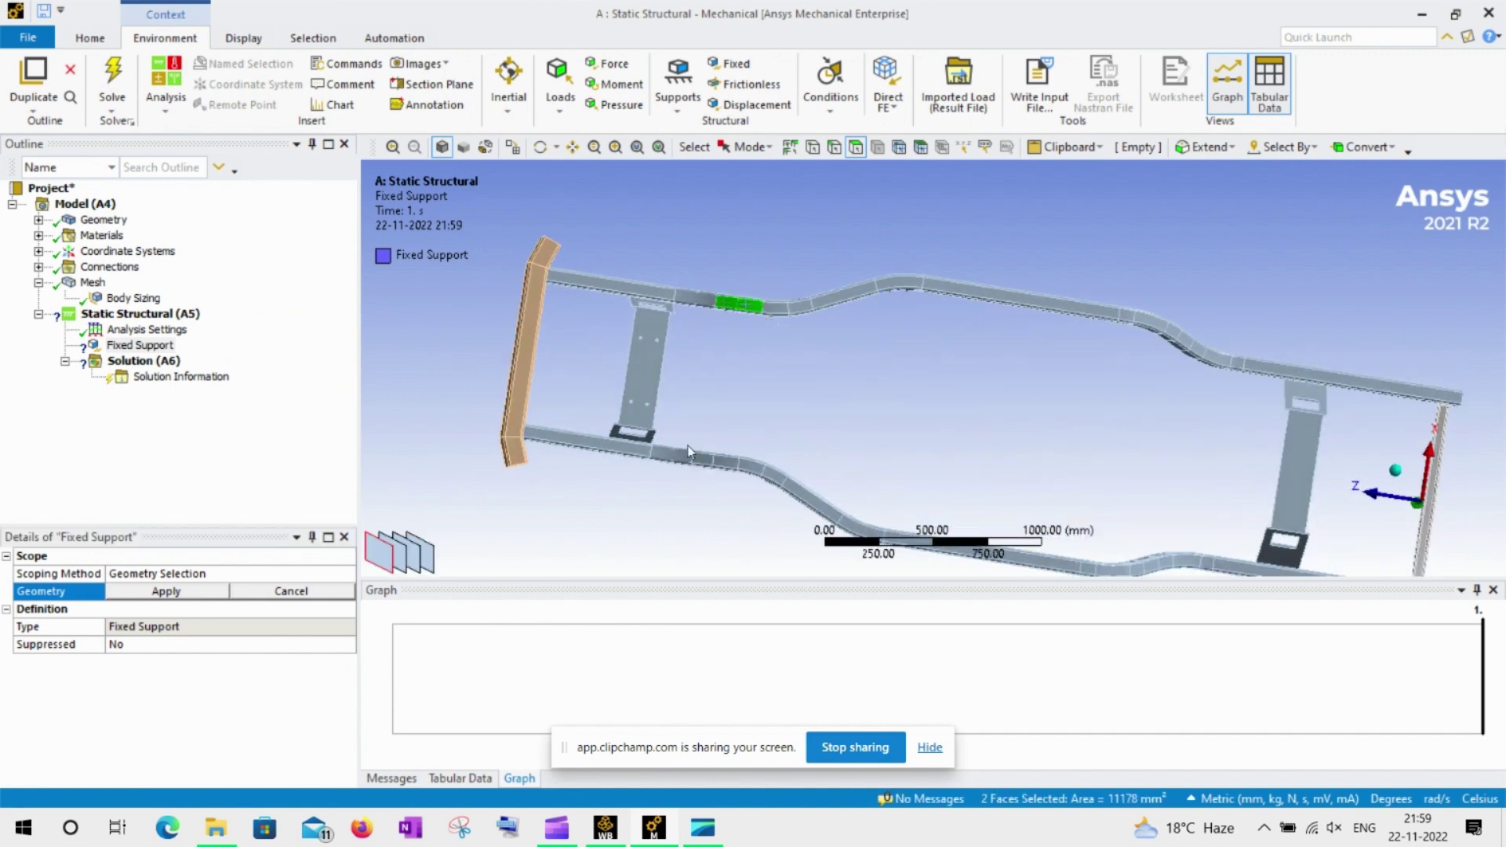
left_click(722, 463, "ctrl")
left_click(1208, 564, "ctrl")
left_click(1190, 562, "ctrl")
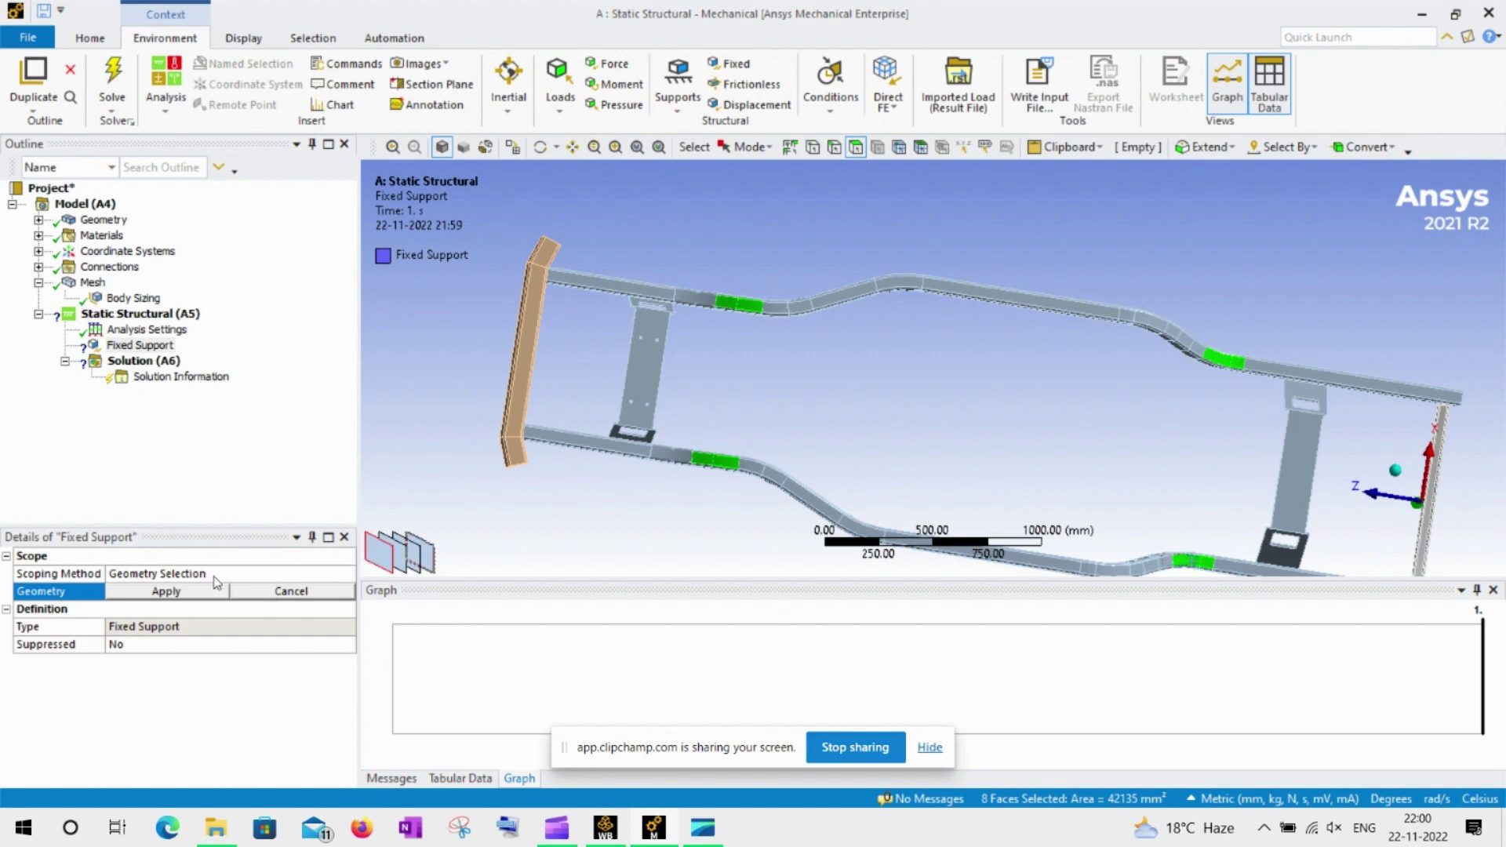
left_click(166, 593)
Insert a Force into the static structural analysis and select the top face of the orange end beam for it.
right_click(159, 315)
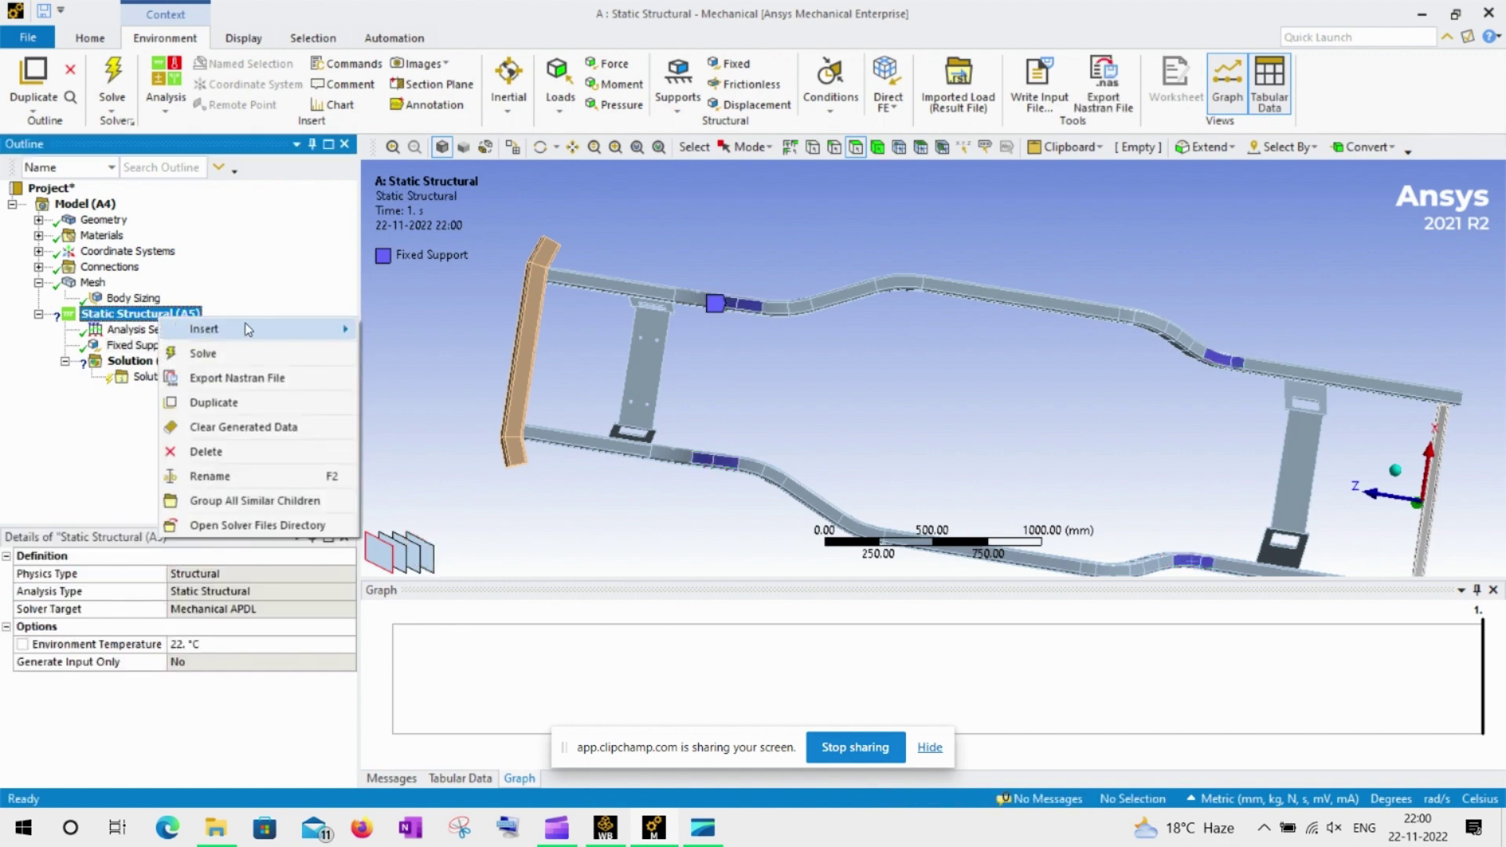
mouse_move(248, 330)
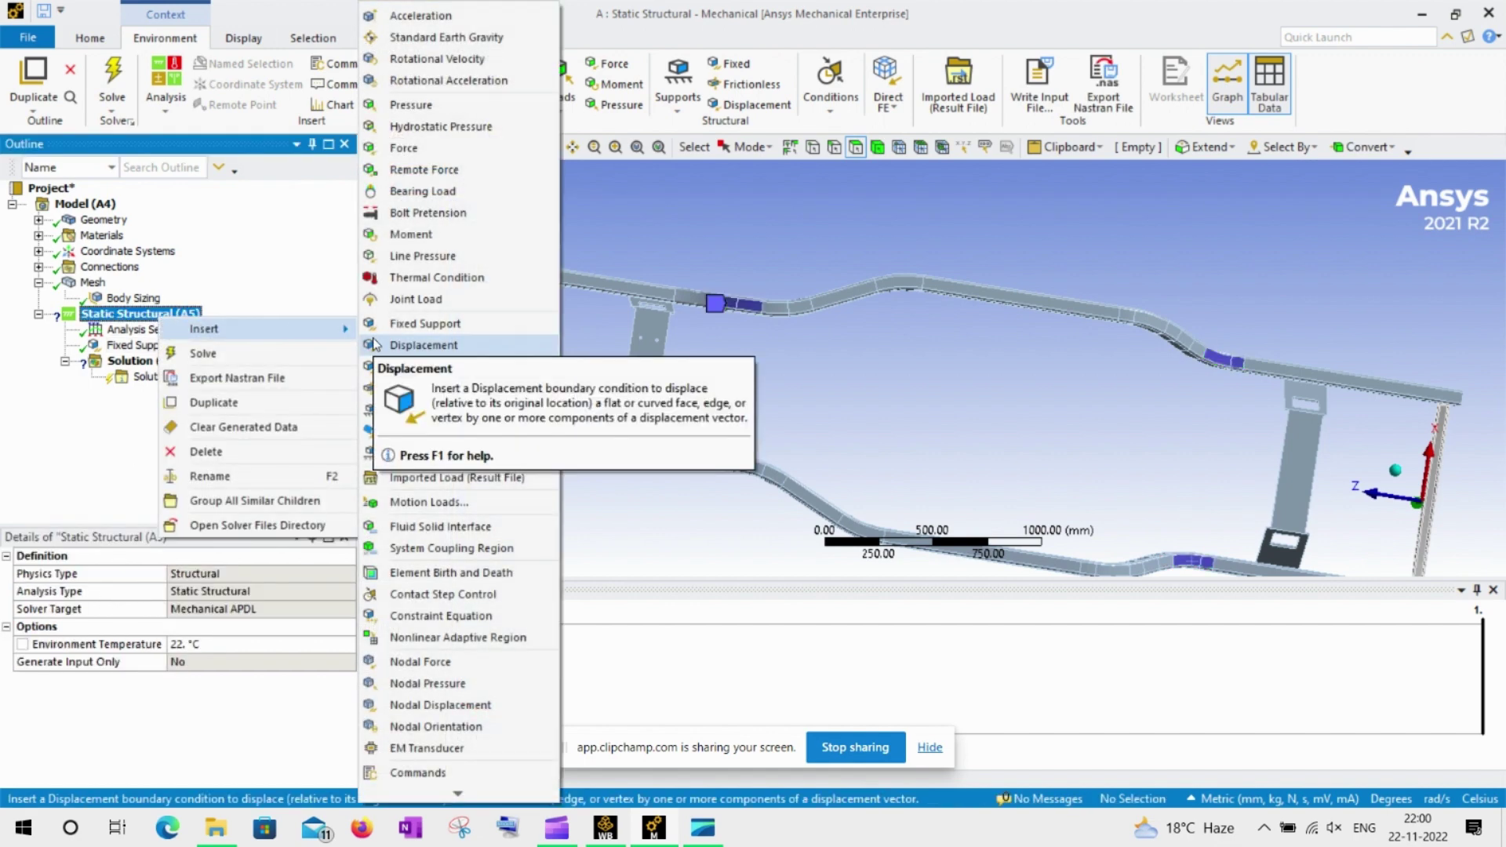
left_click(416, 148)
scroll(731, 323, "down", 4)
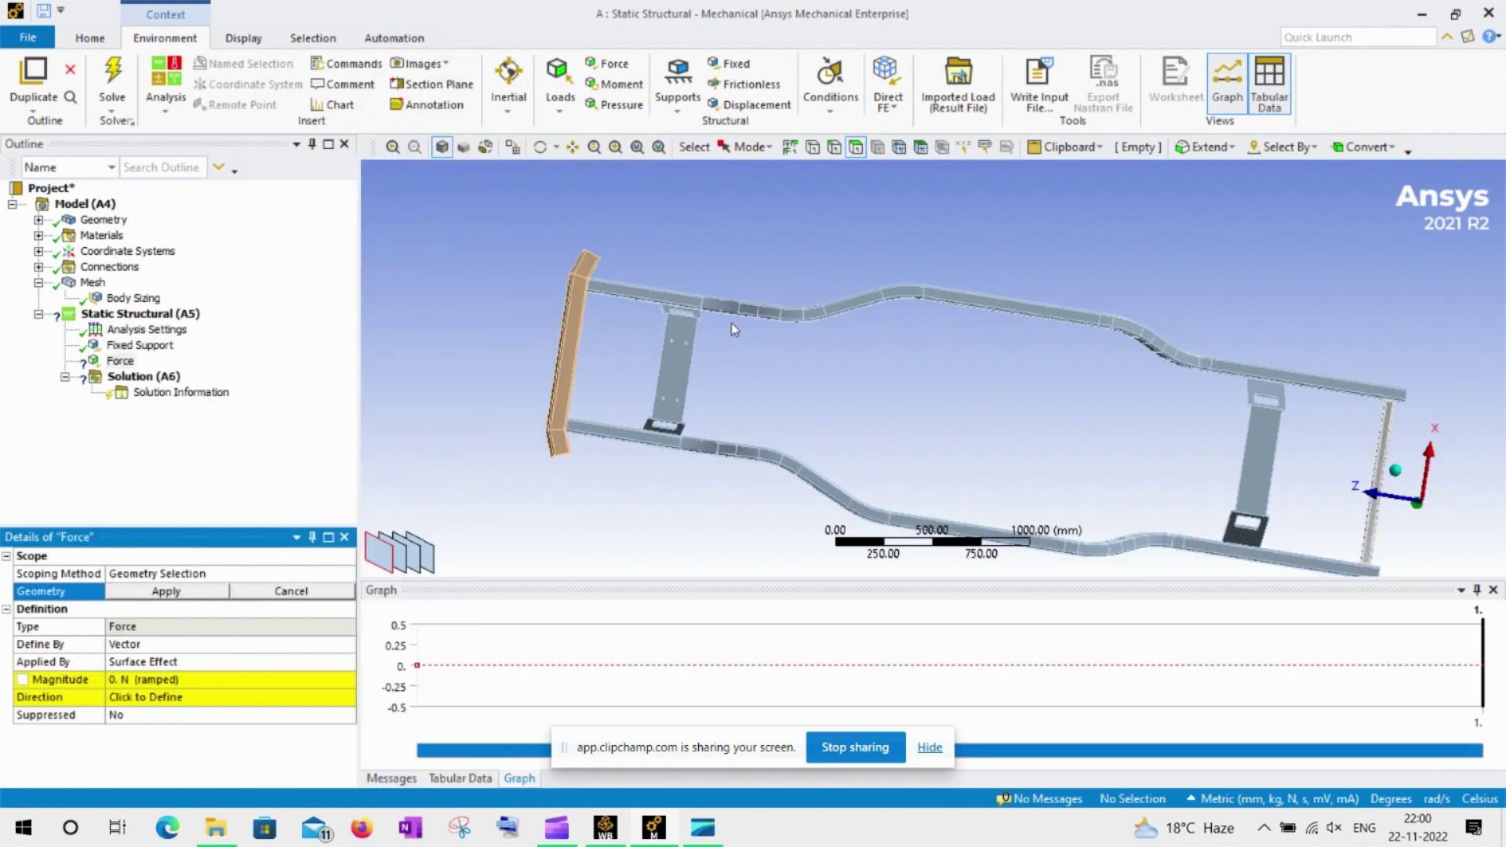
middle_click_drag(867, 252, 881, 416)
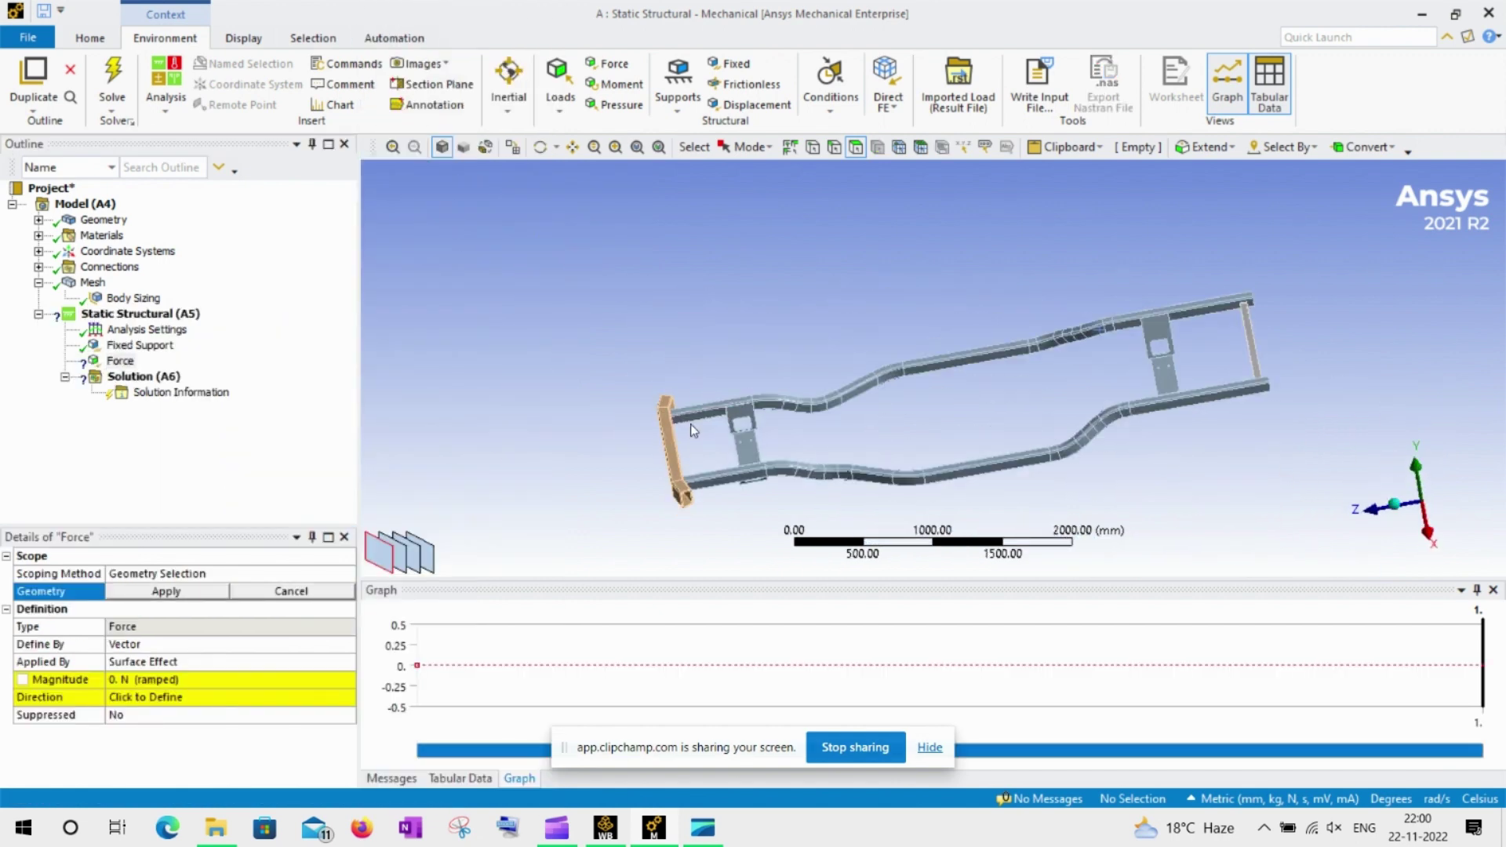
left_click(667, 435)
Add the top faces of the far rail, from the orange end beam to the long middle section, to the force selection.
scroll(801, 412, "up", 5)
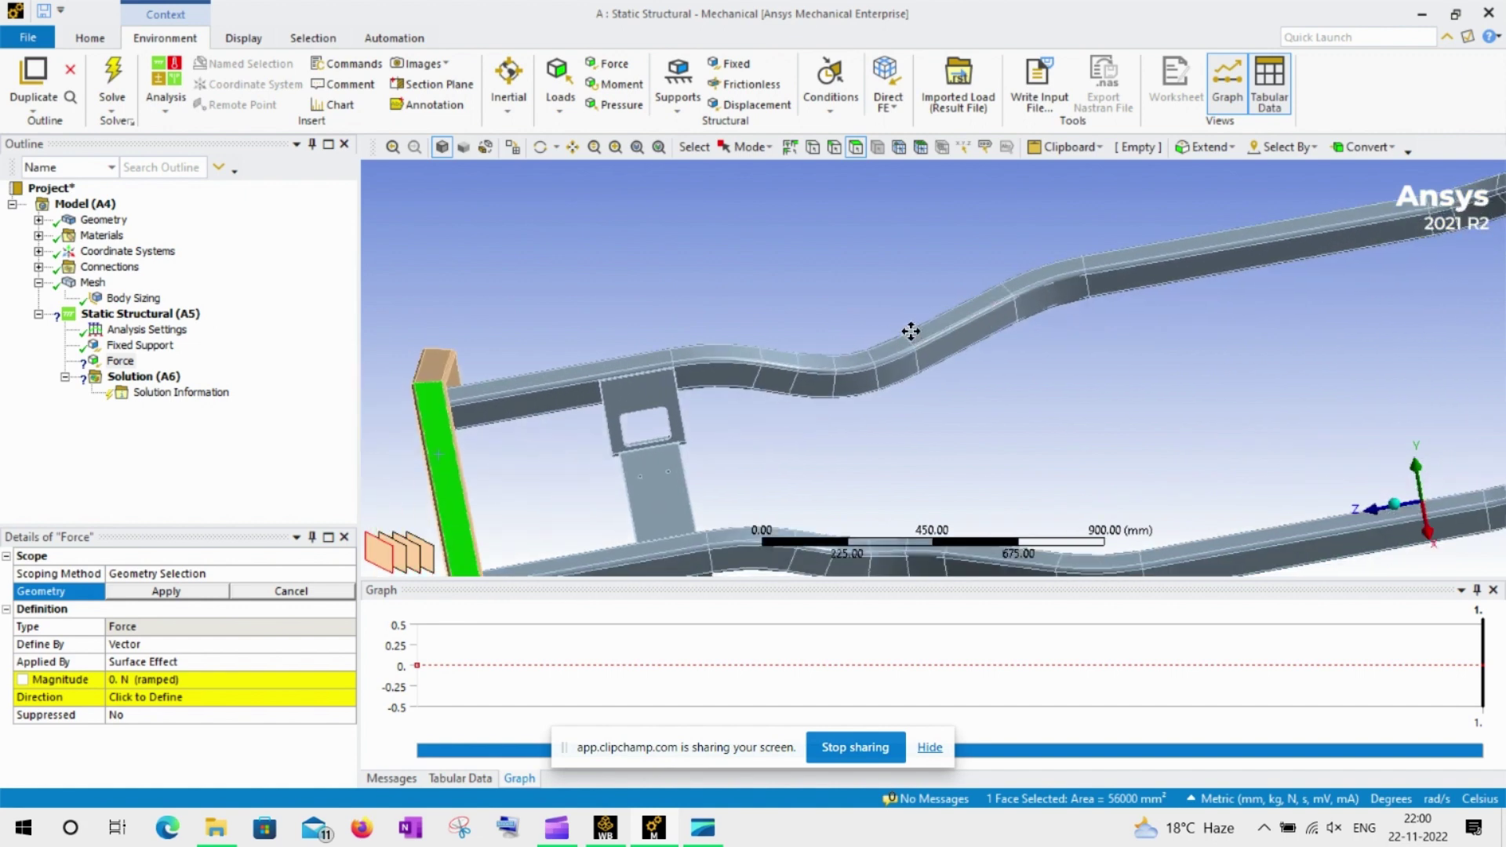
left_click(639, 356, "ctrl")
left_click(706, 352, "ctrl")
left_click(780, 358, "ctrl")
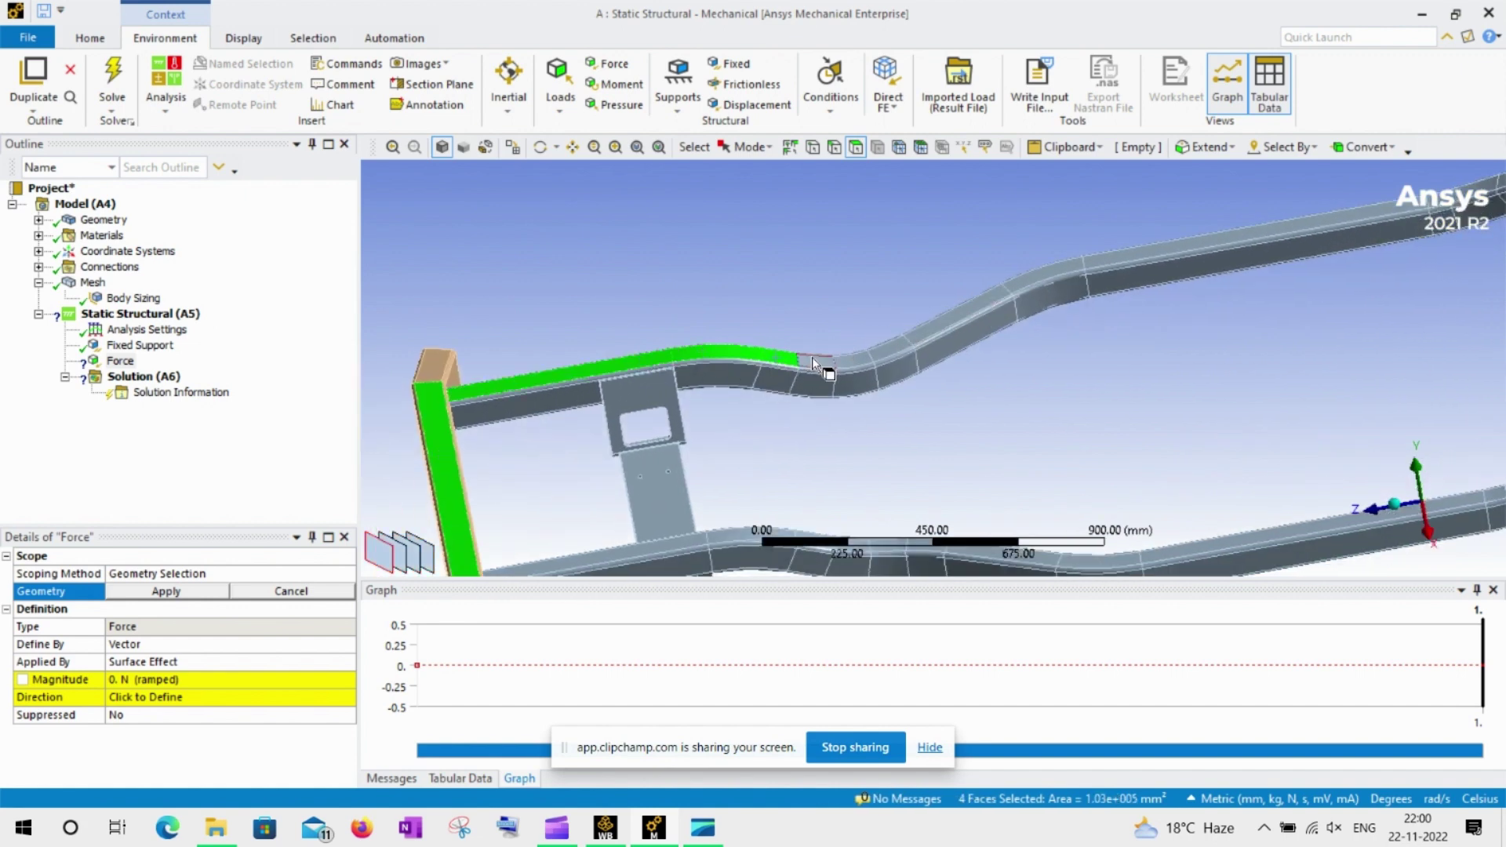
left_click(818, 360, "ctrl")
left_click(855, 356, "ctrl")
left_click(891, 353, "ctrl")
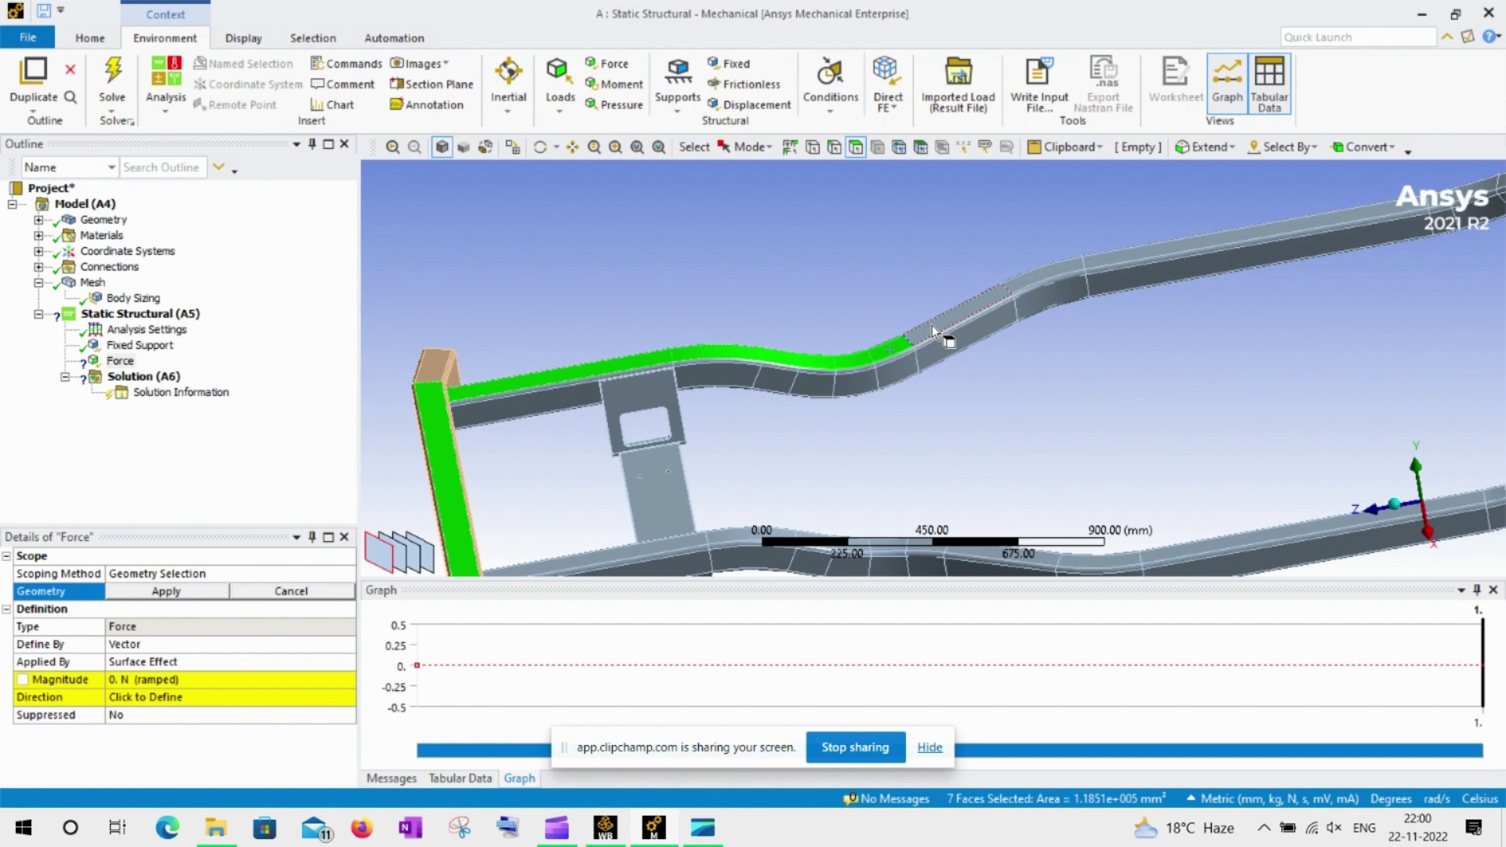
left_click(1031, 274, "ctrl")
left_click(1107, 260, "ctrl")
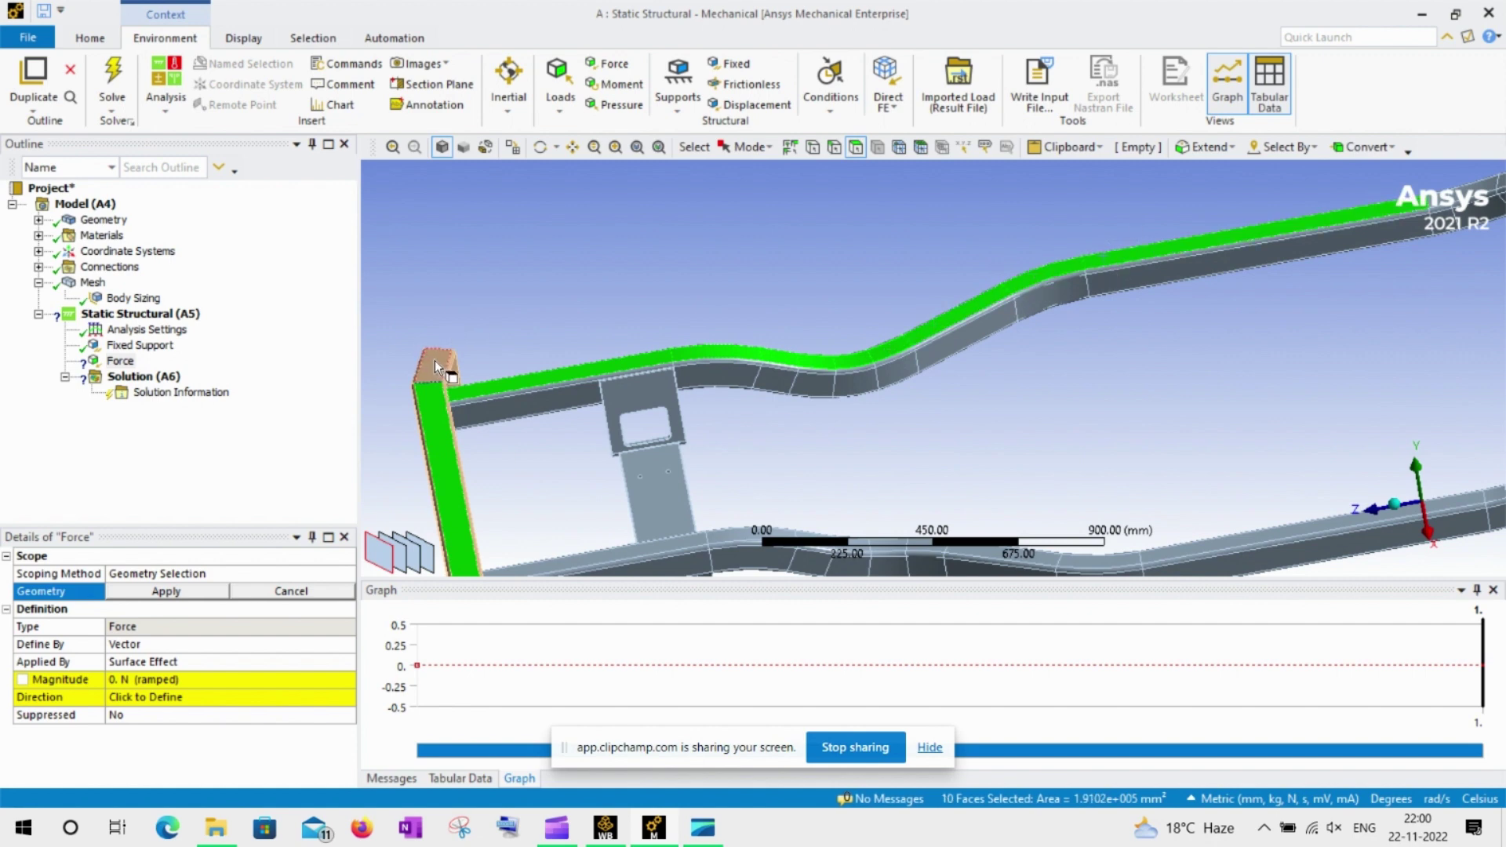
Add the orange beam's two end top faces and the near rail's top faces through its long middle section to the force selection.
left_click(434, 360, "ctrl")
middle_click_drag(534, 389, 545, 120, "ctrl")
left_click(497, 332, "ctrl")
left_click(542, 304, "ctrl")
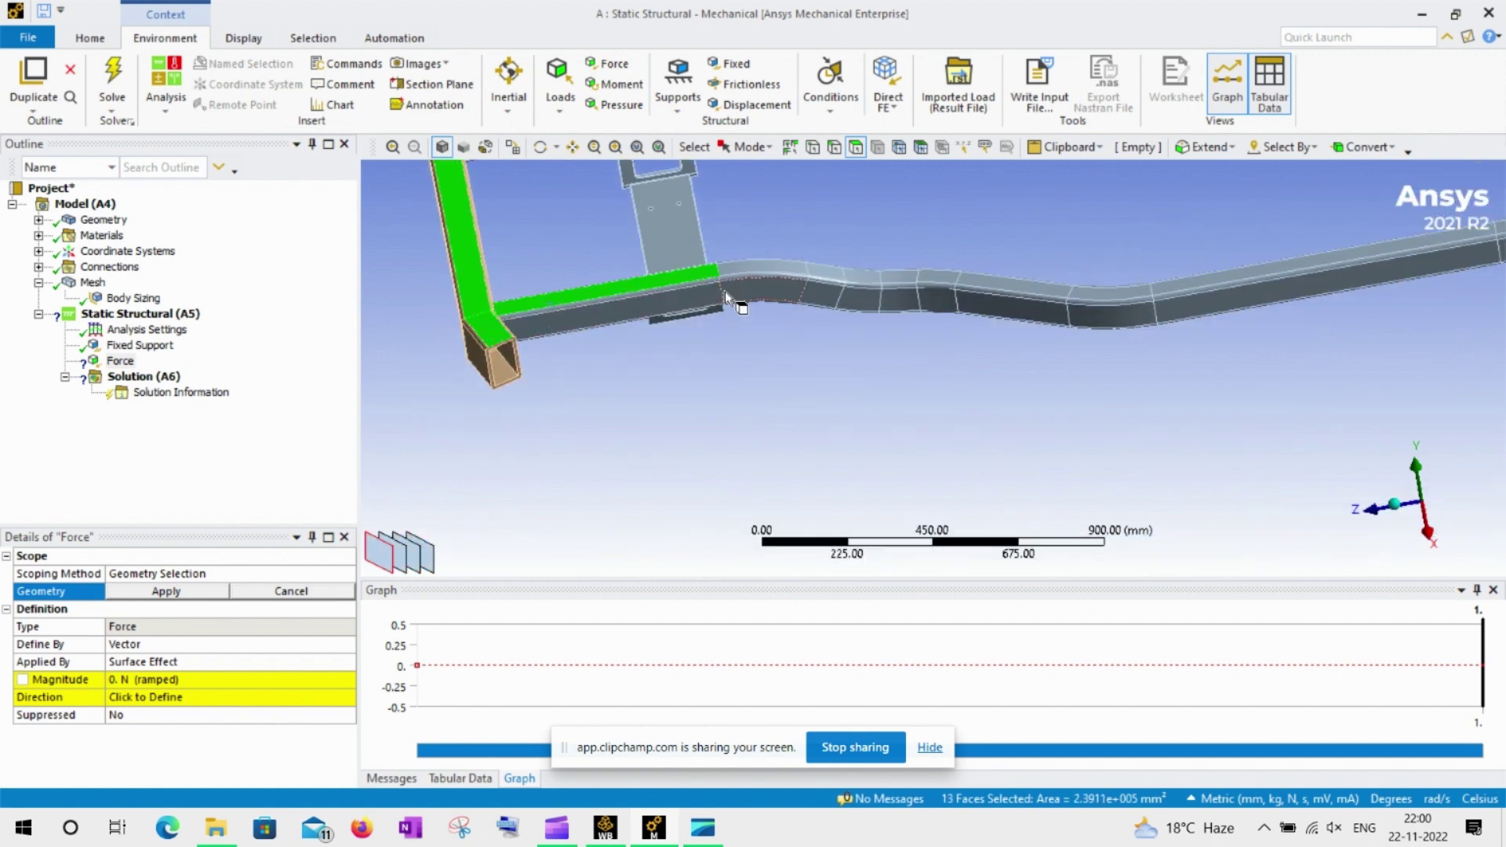
left_click(757, 268, "ctrl")
left_click(820, 276, "ctrl")
left_click(863, 276, "ctrl")
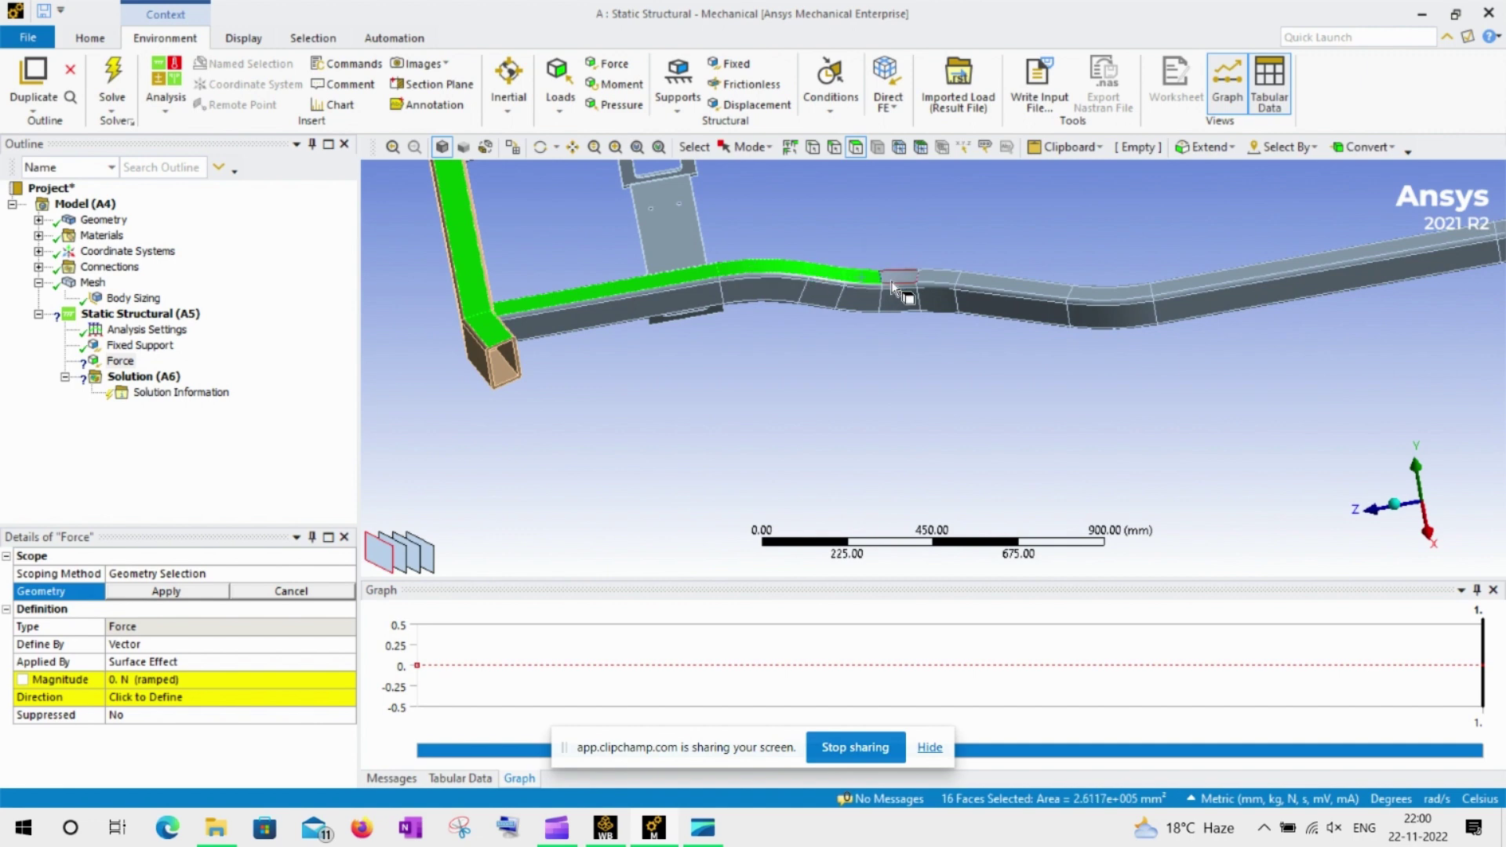
left_click(940, 279, "ctrl")
left_click(1006, 289, "ctrl")
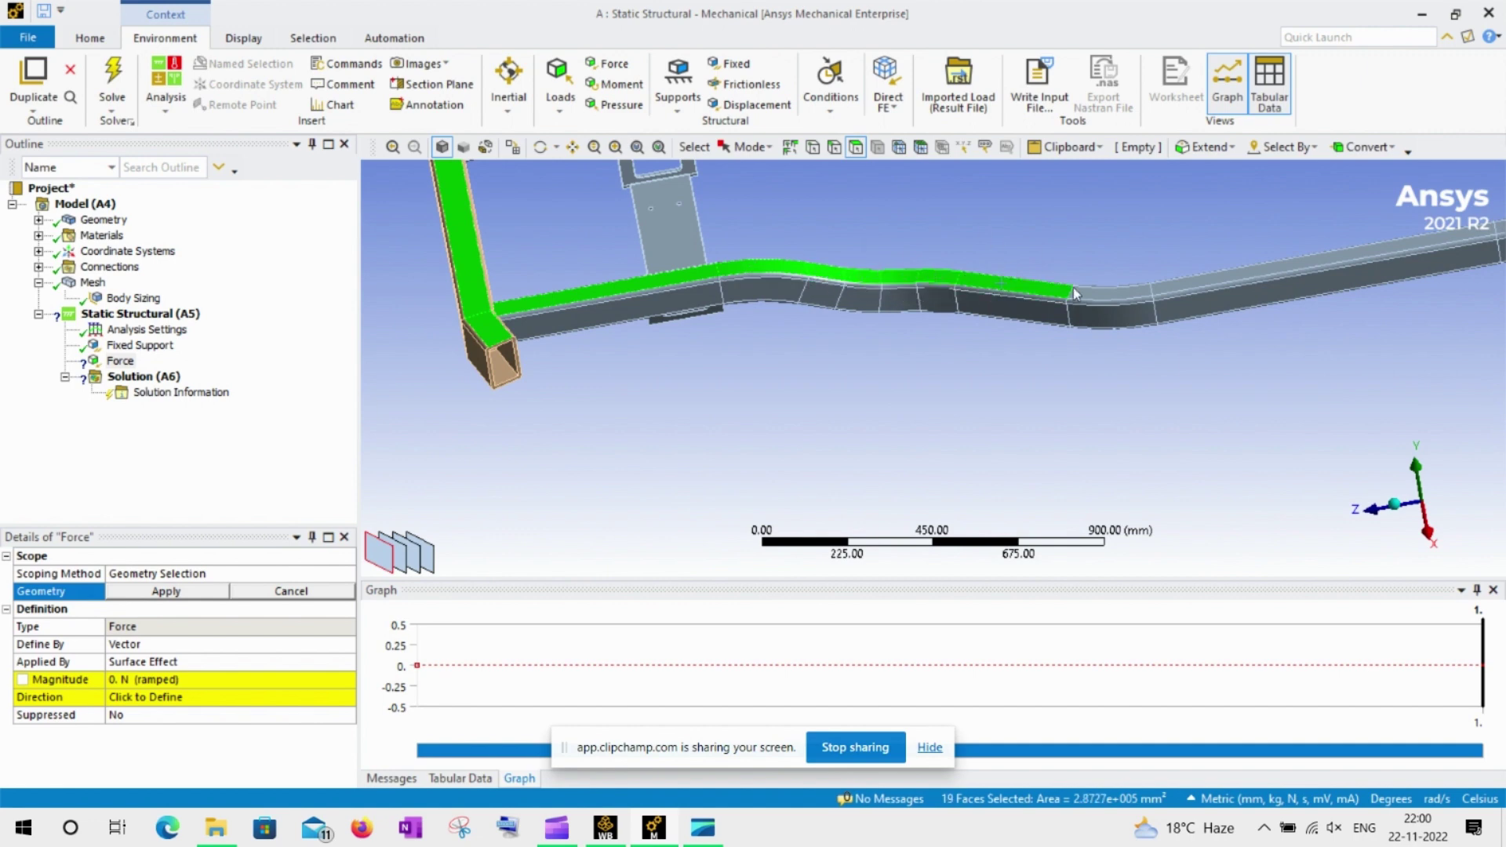
left_click(1112, 289, "ctrl")
left_click(1217, 286, "ctrl")
Add the remaining top faces of the far rail and the top face of the opposite end beam to the force selection.
middle_click_drag(1196, 301, 942, 576, "ctrl")
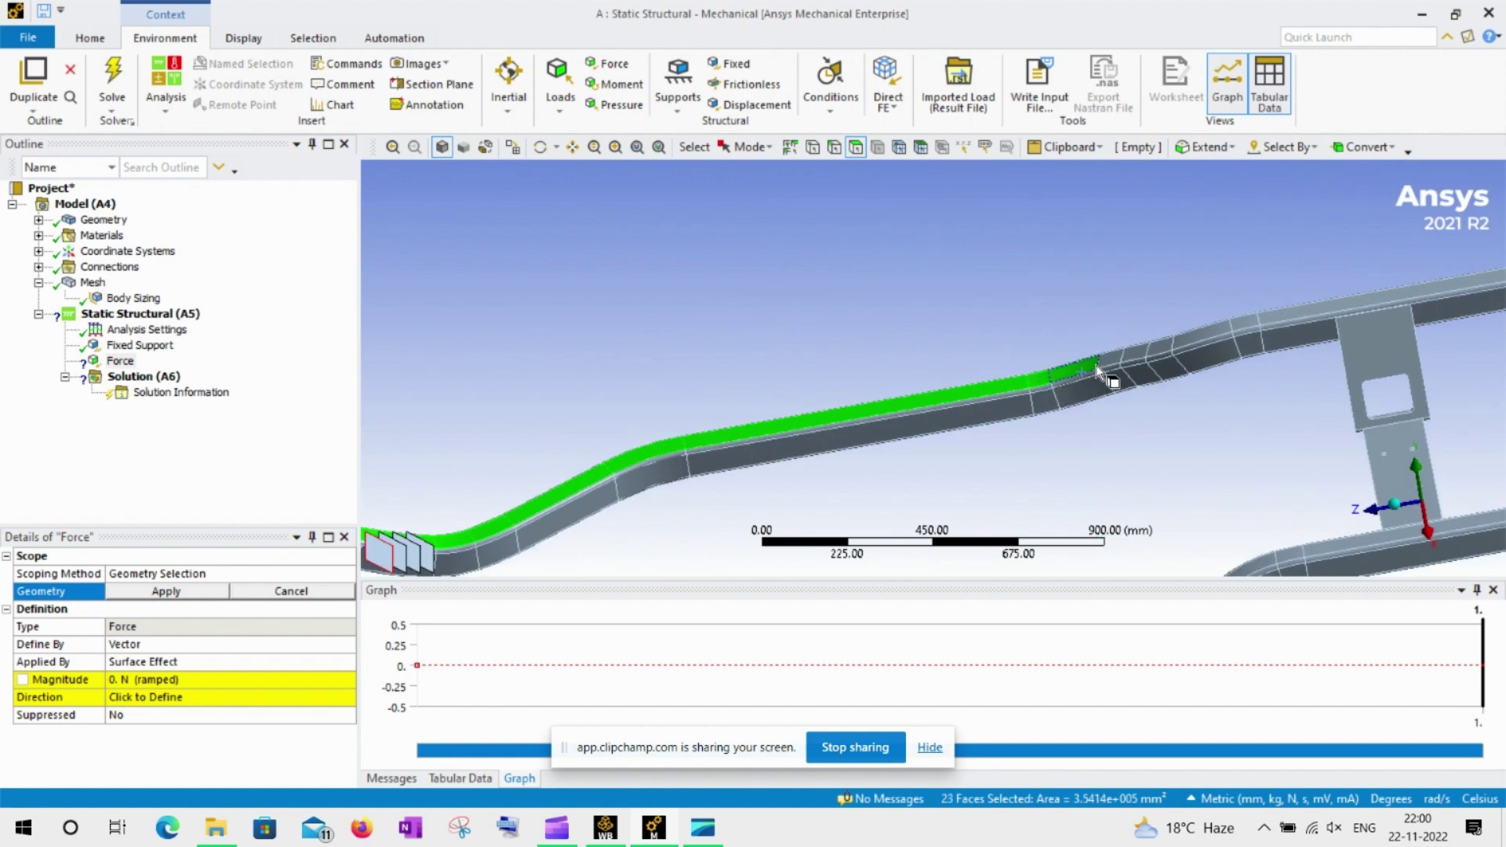
left_click(1193, 340, "ctrl")
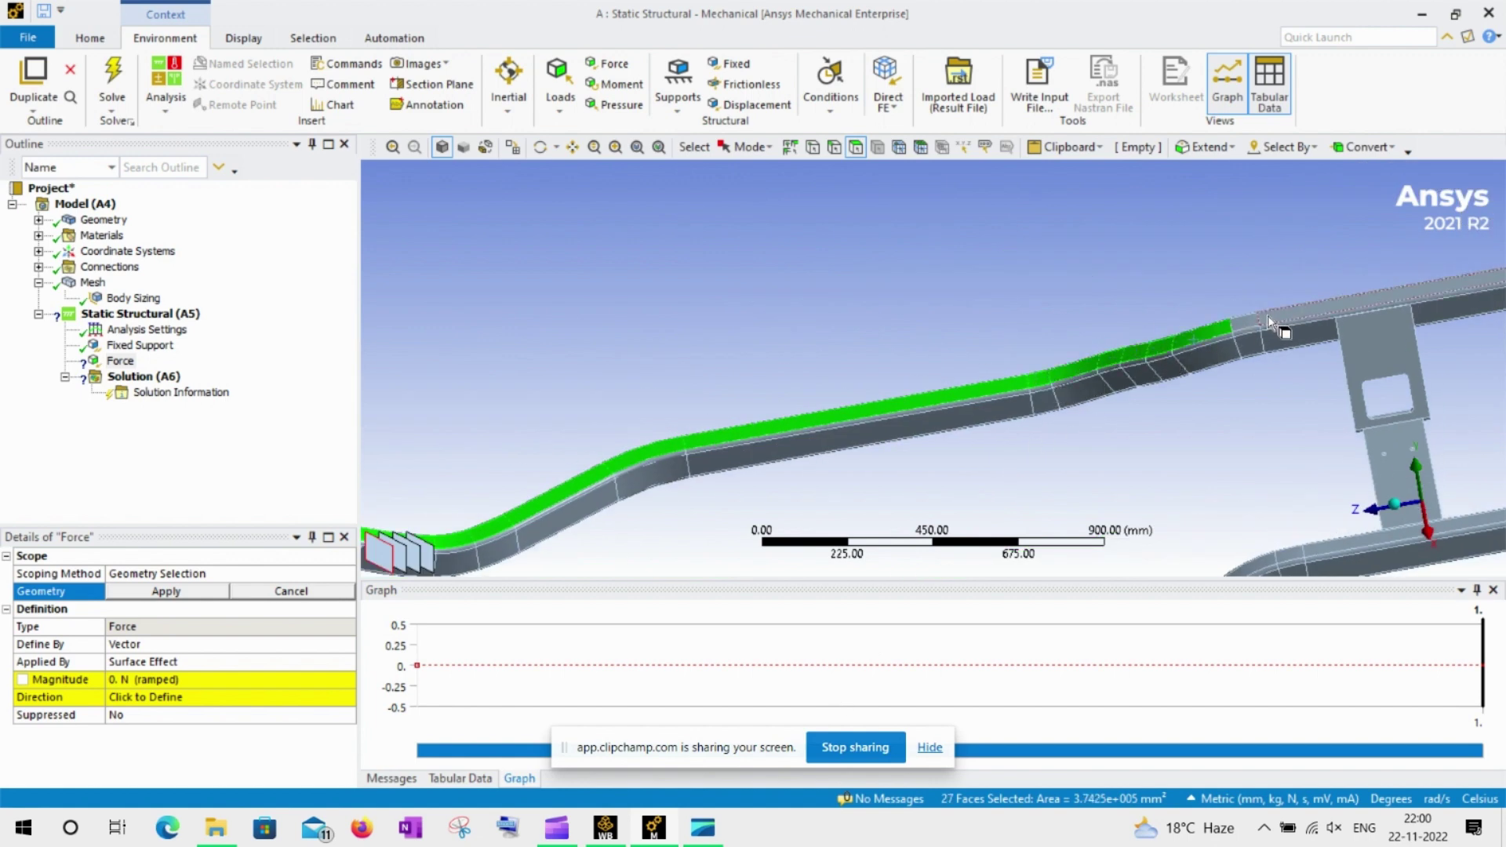
left_click(1254, 319, "ctrl")
left_click(1303, 317, "ctrl")
middle_click_drag(1340, 326, 1119, 224, "ctrl")
left_click(967, 400, "ctrl")
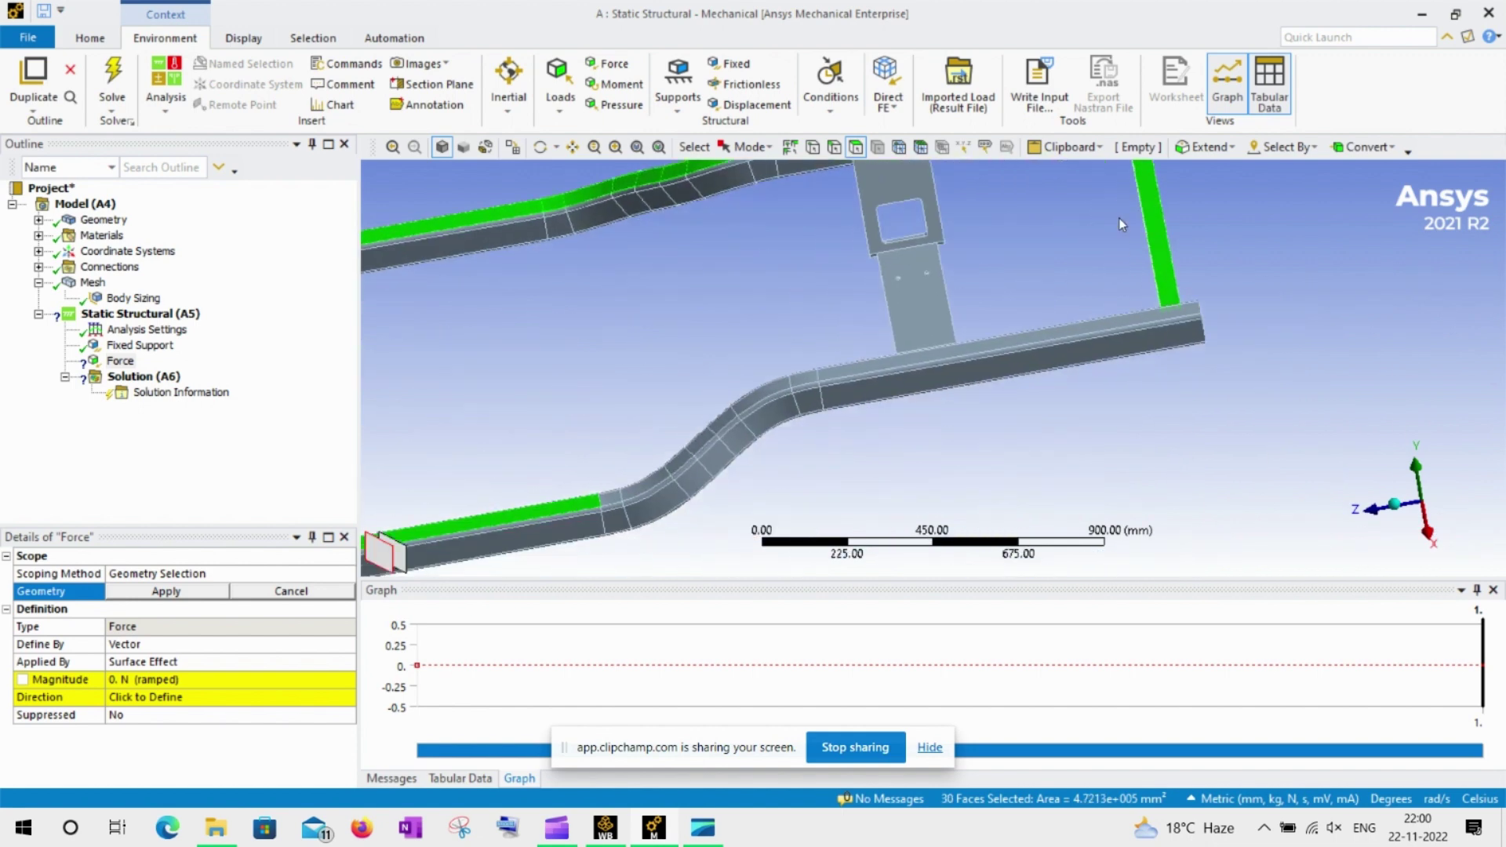
Add the near rail's remaining top faces, including its S-bend, and apply all 38 selected faces as the force's geometry.
left_click(1056, 337, "ctrl")
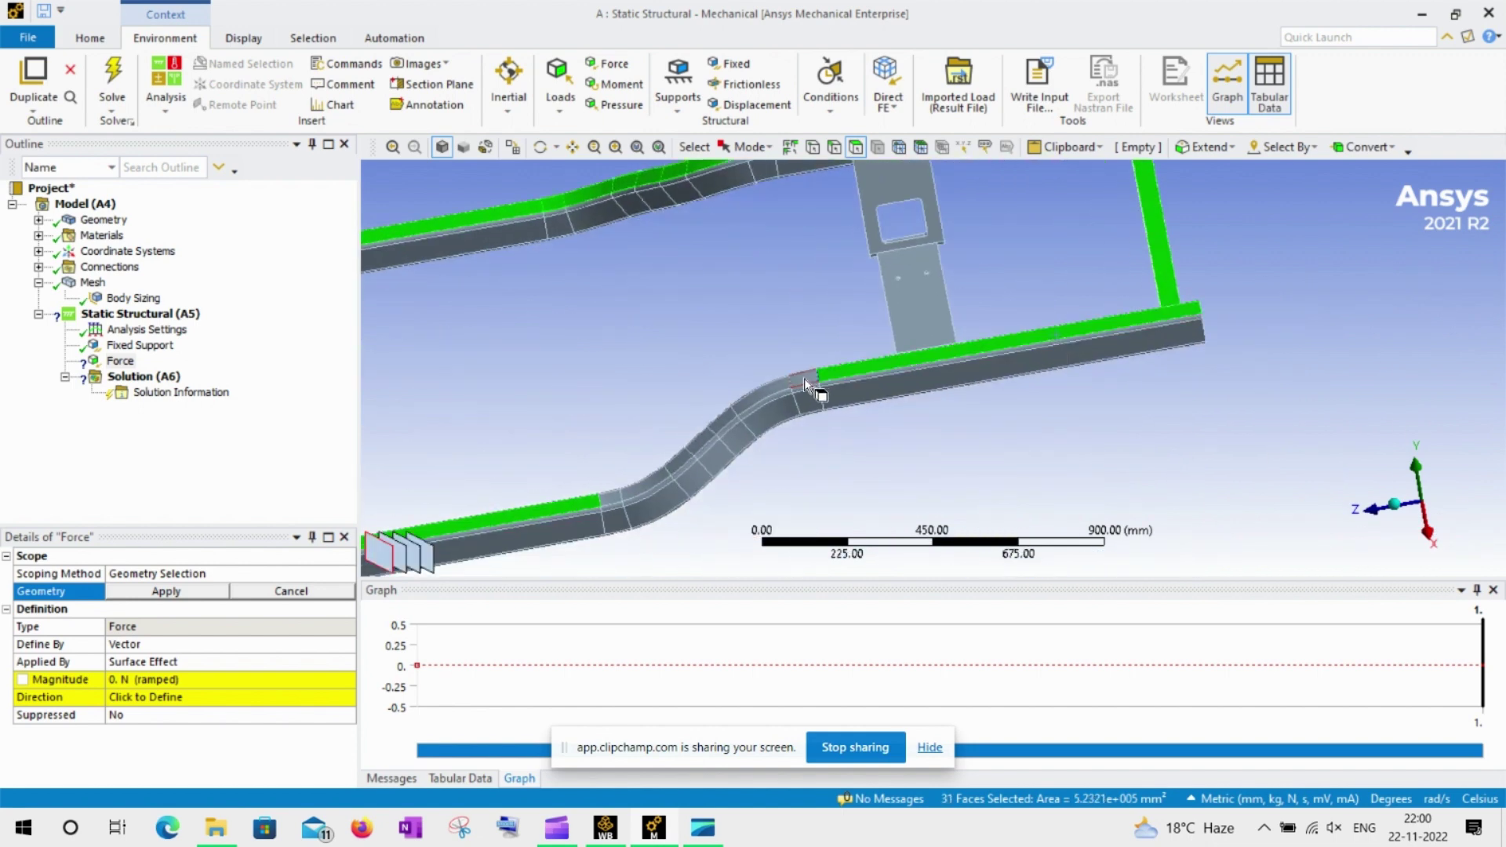
left_click(728, 412, "ctrl")
left_click(693, 448, "ctrl")
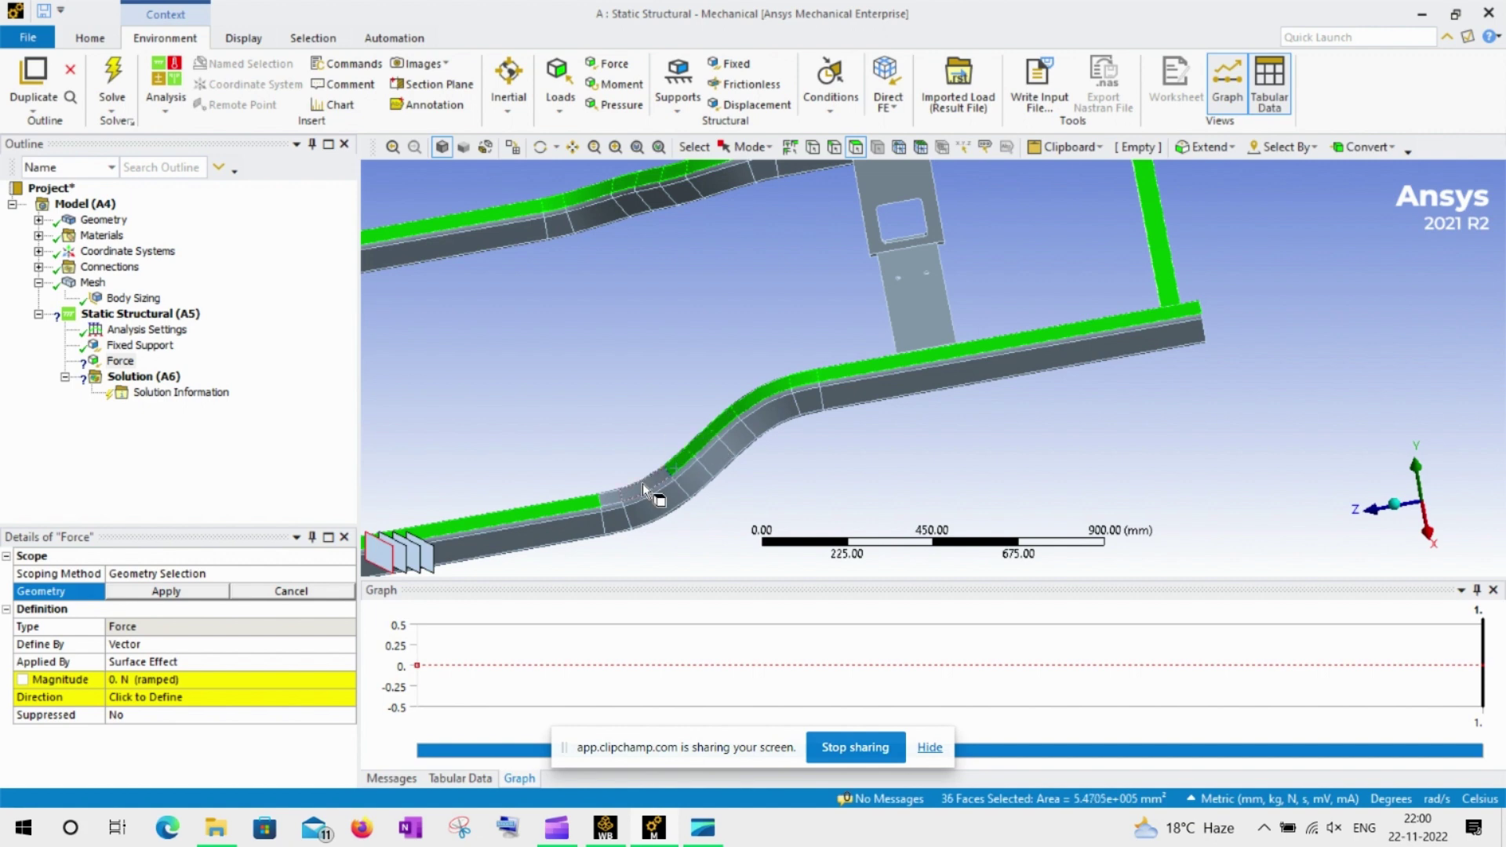
left_click(167, 591)
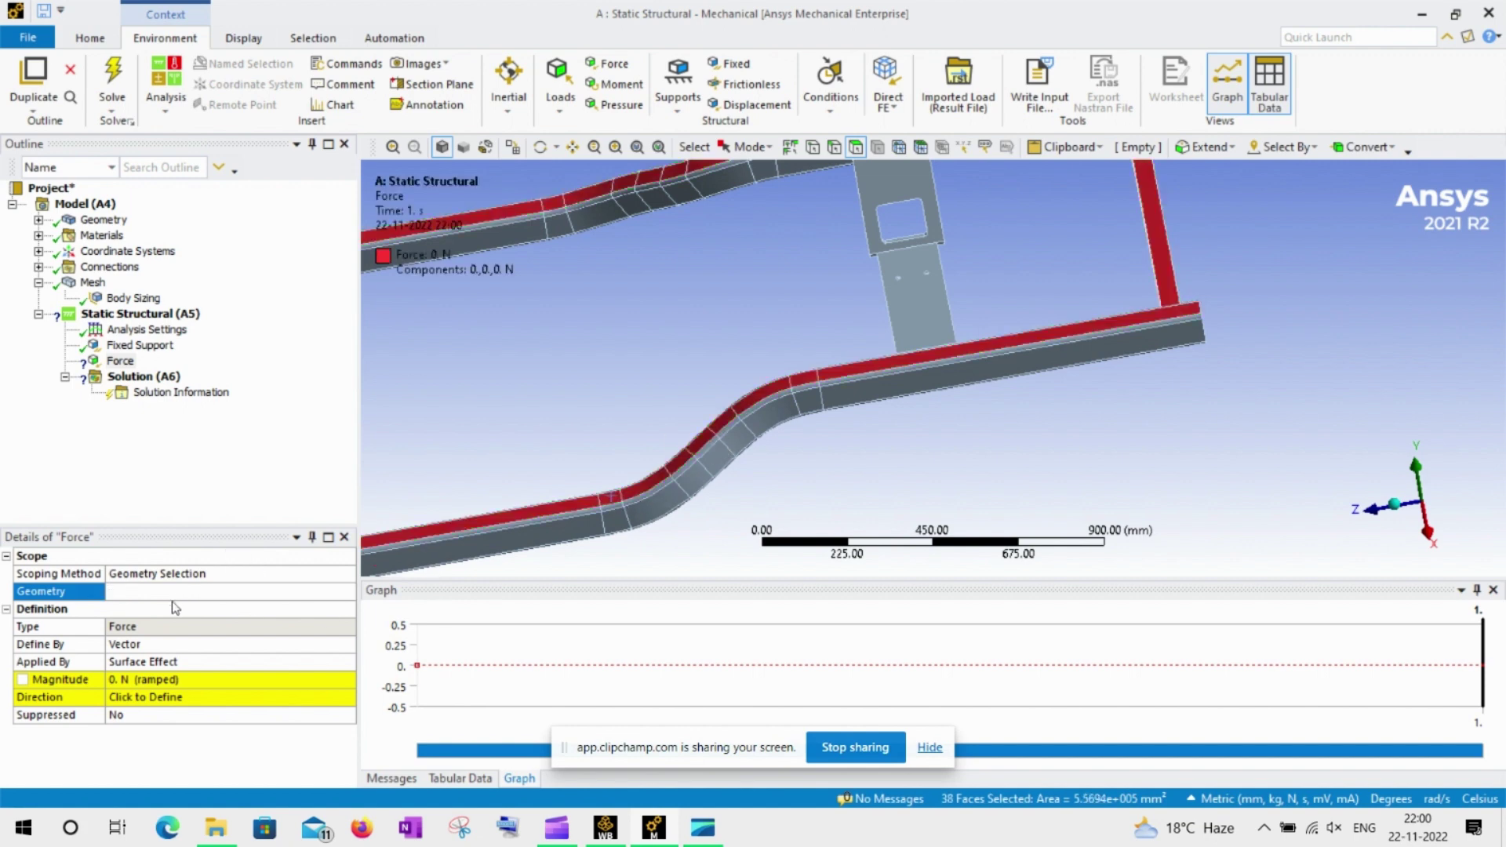
Set the force's magnitude to 7500 N.
scroll(764, 441, "down", 9)
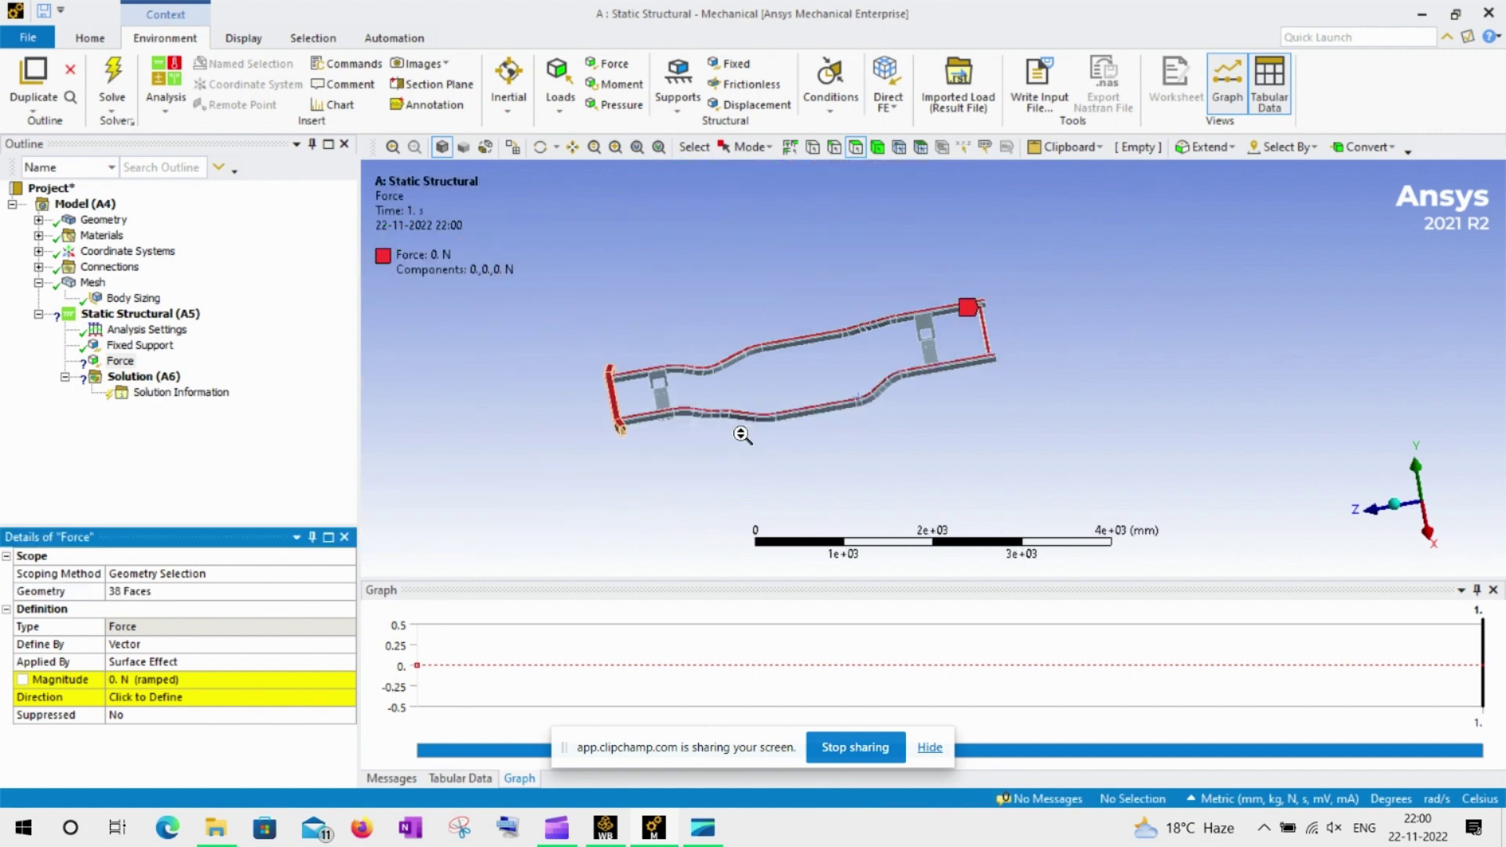
scroll(742, 423, "up", 4)
middle_click_drag(742, 430, 576, 563)
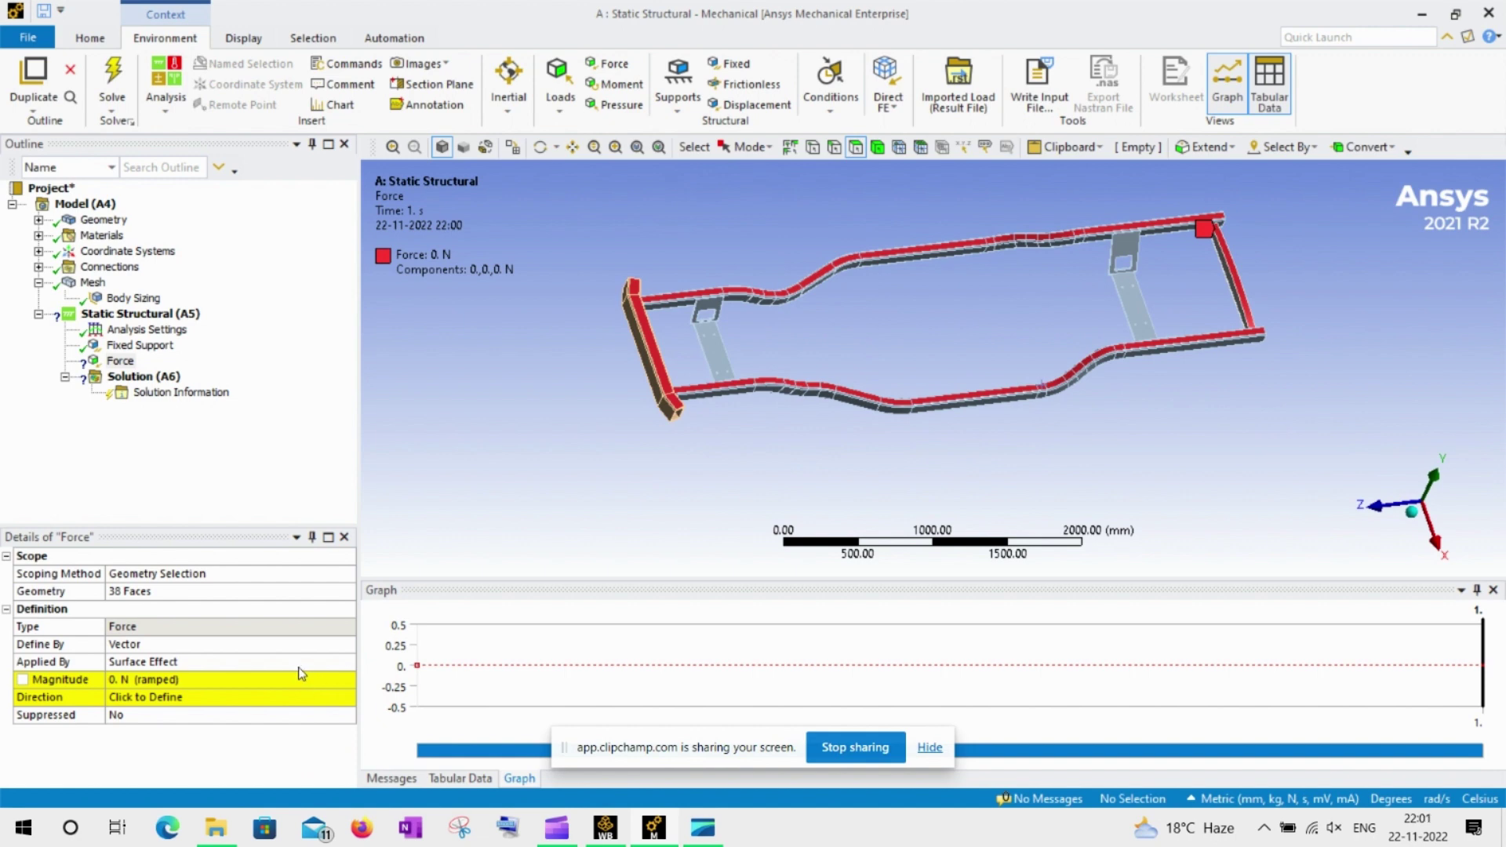
left_click(182, 678)
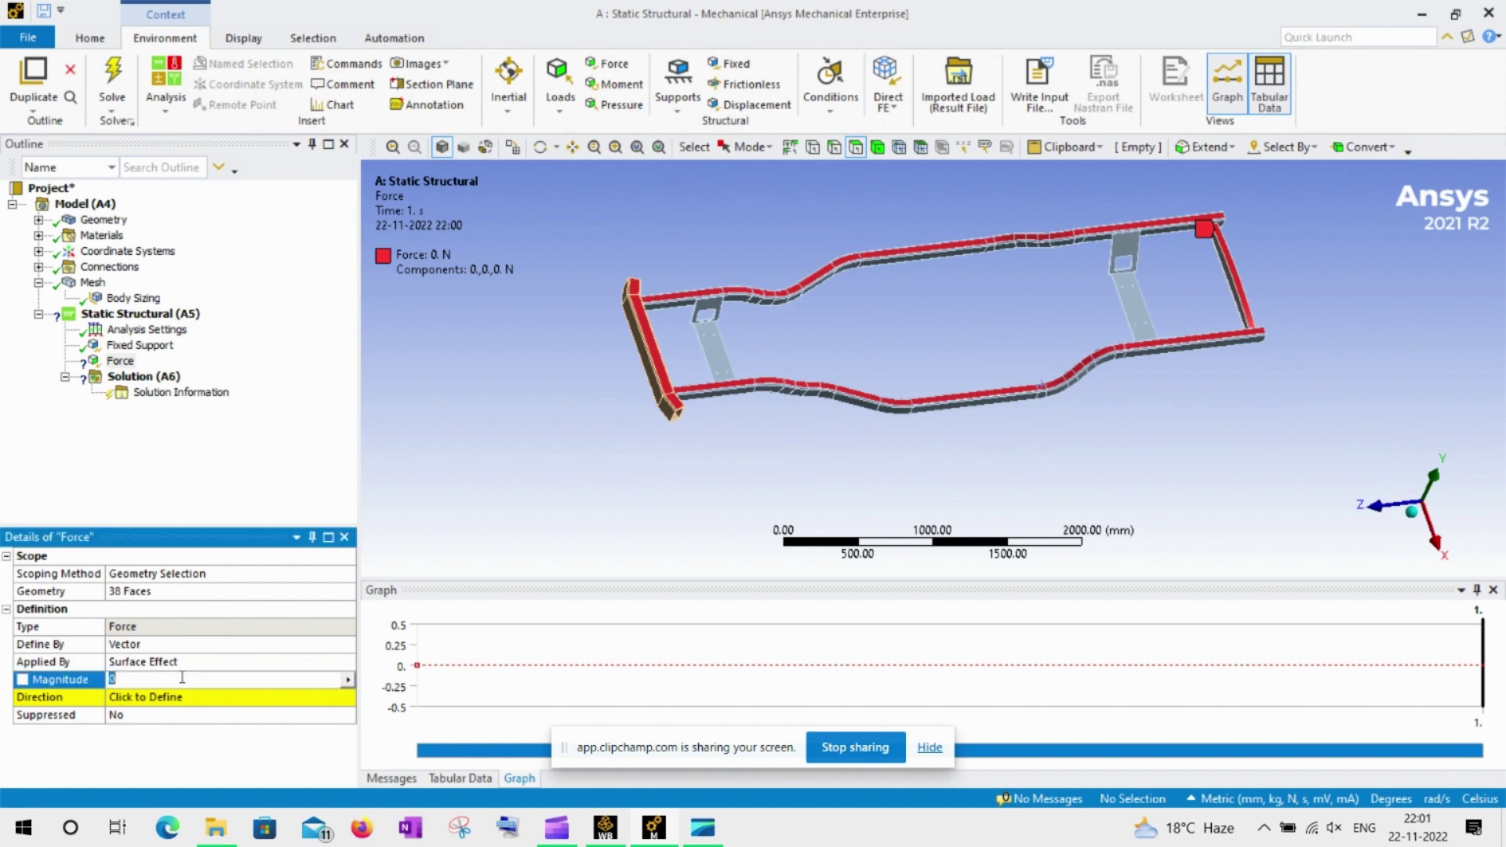
key("Return")
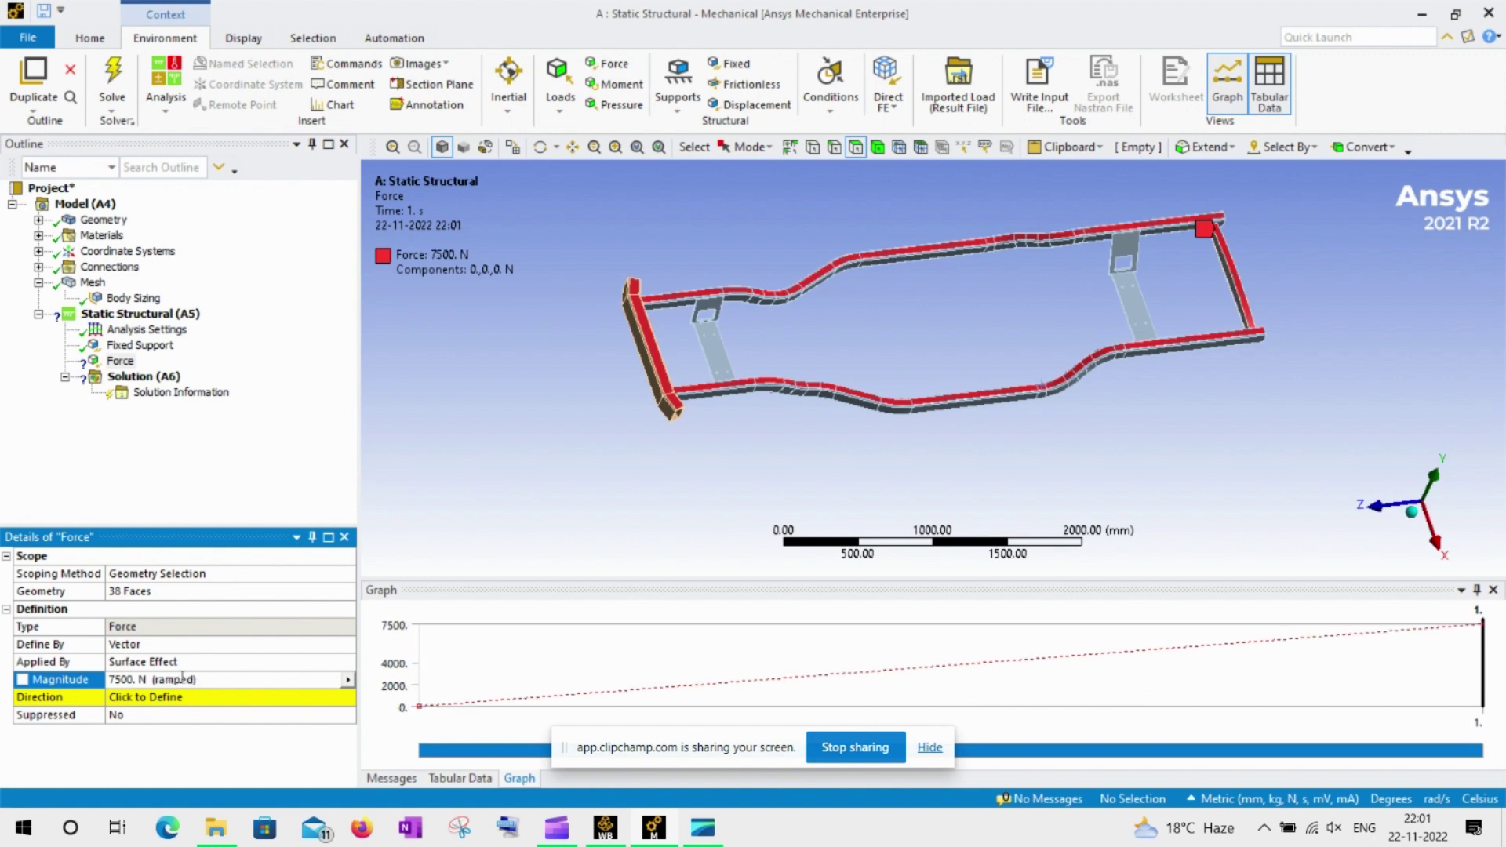
middle_click_drag(836, 343, 870, 326)
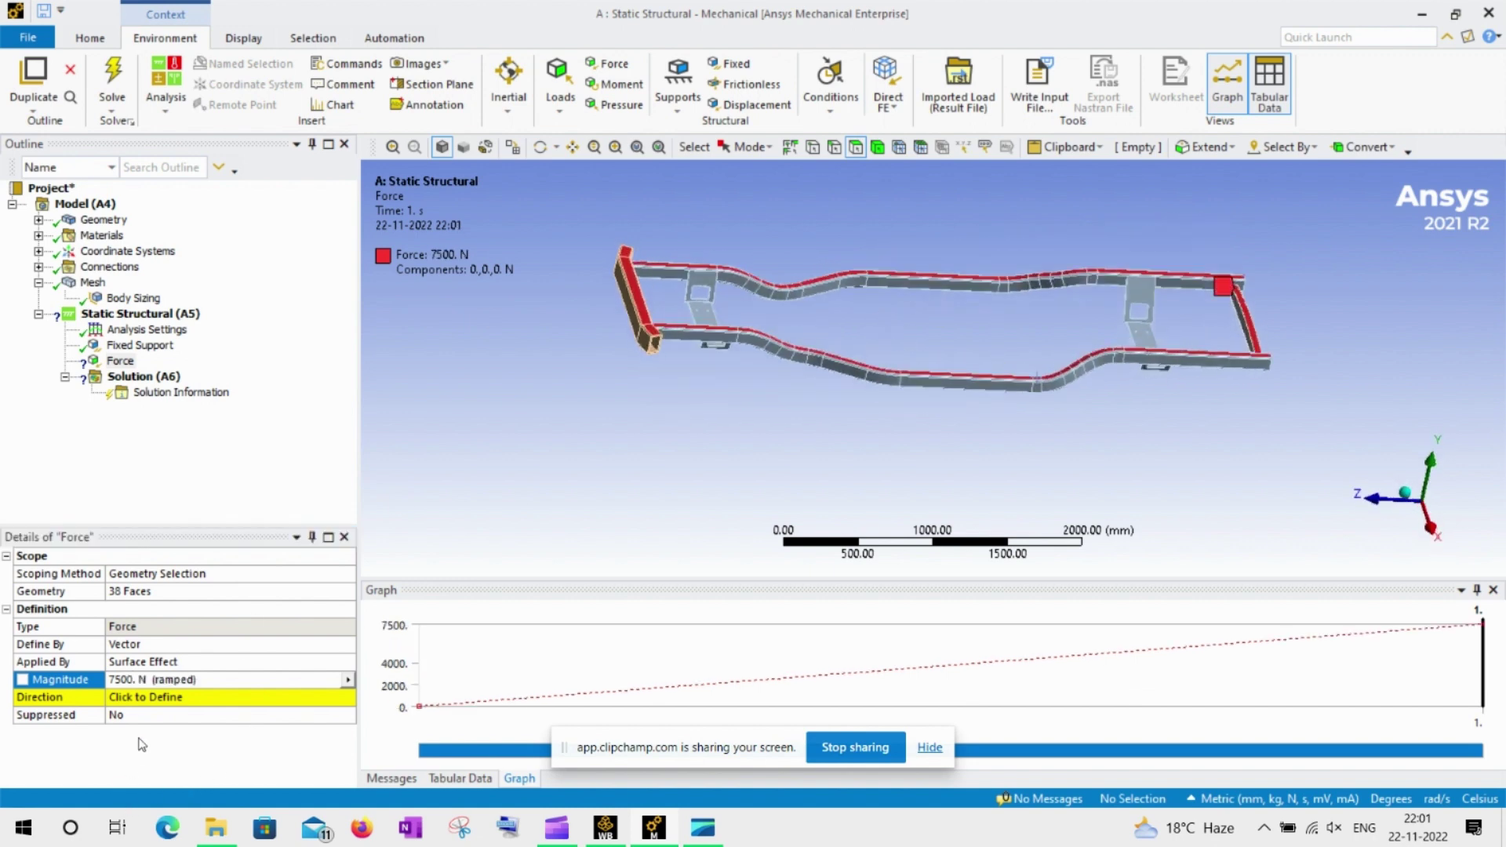
Define the force by components and set its Y component to -7500 N.
left_click(350, 645)
left_click(348, 644)
left_click(194, 680)
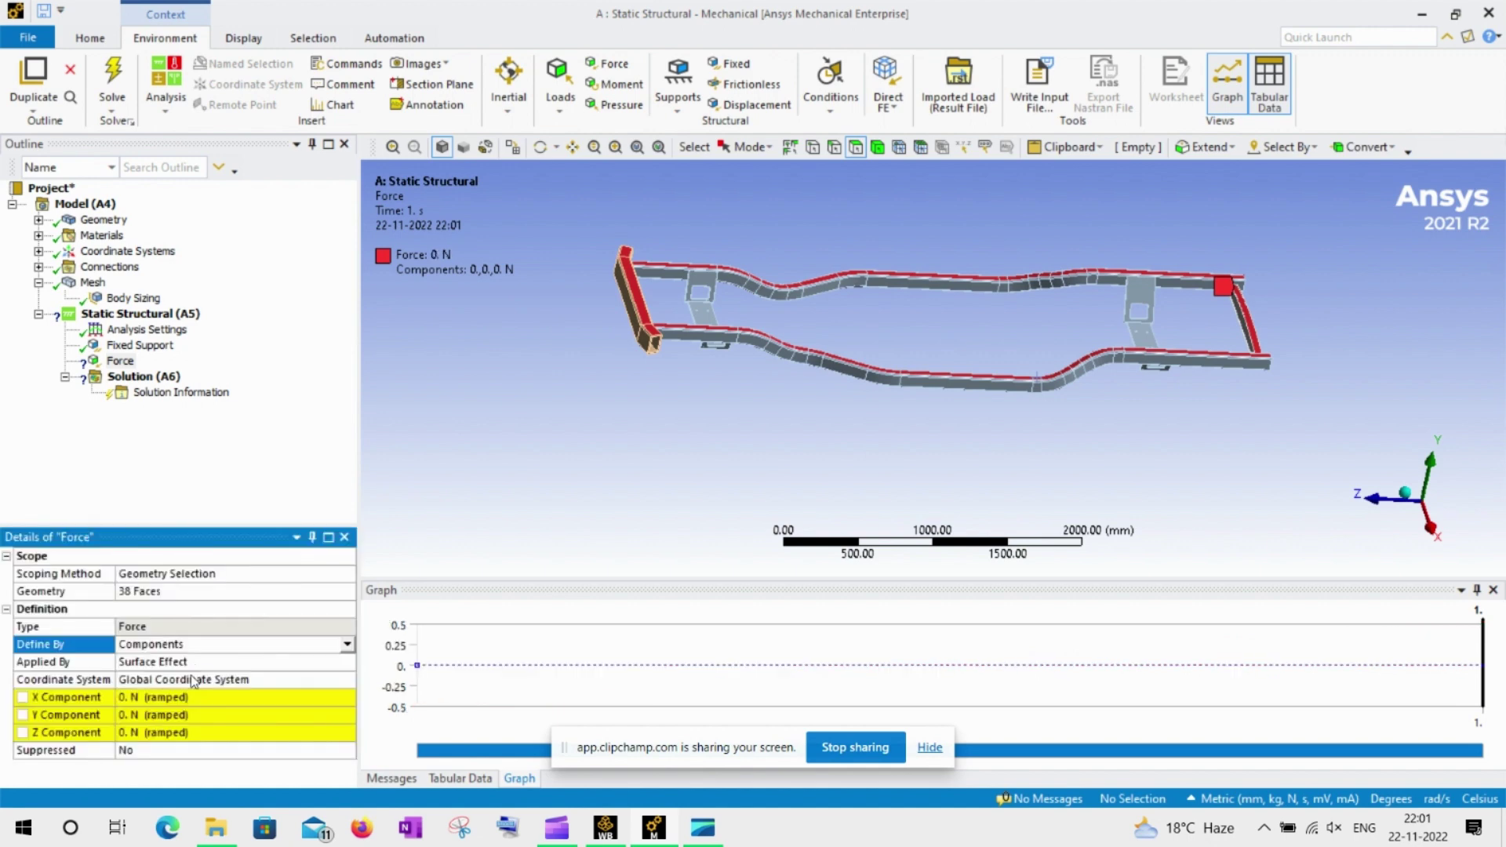
left_click(166, 715)
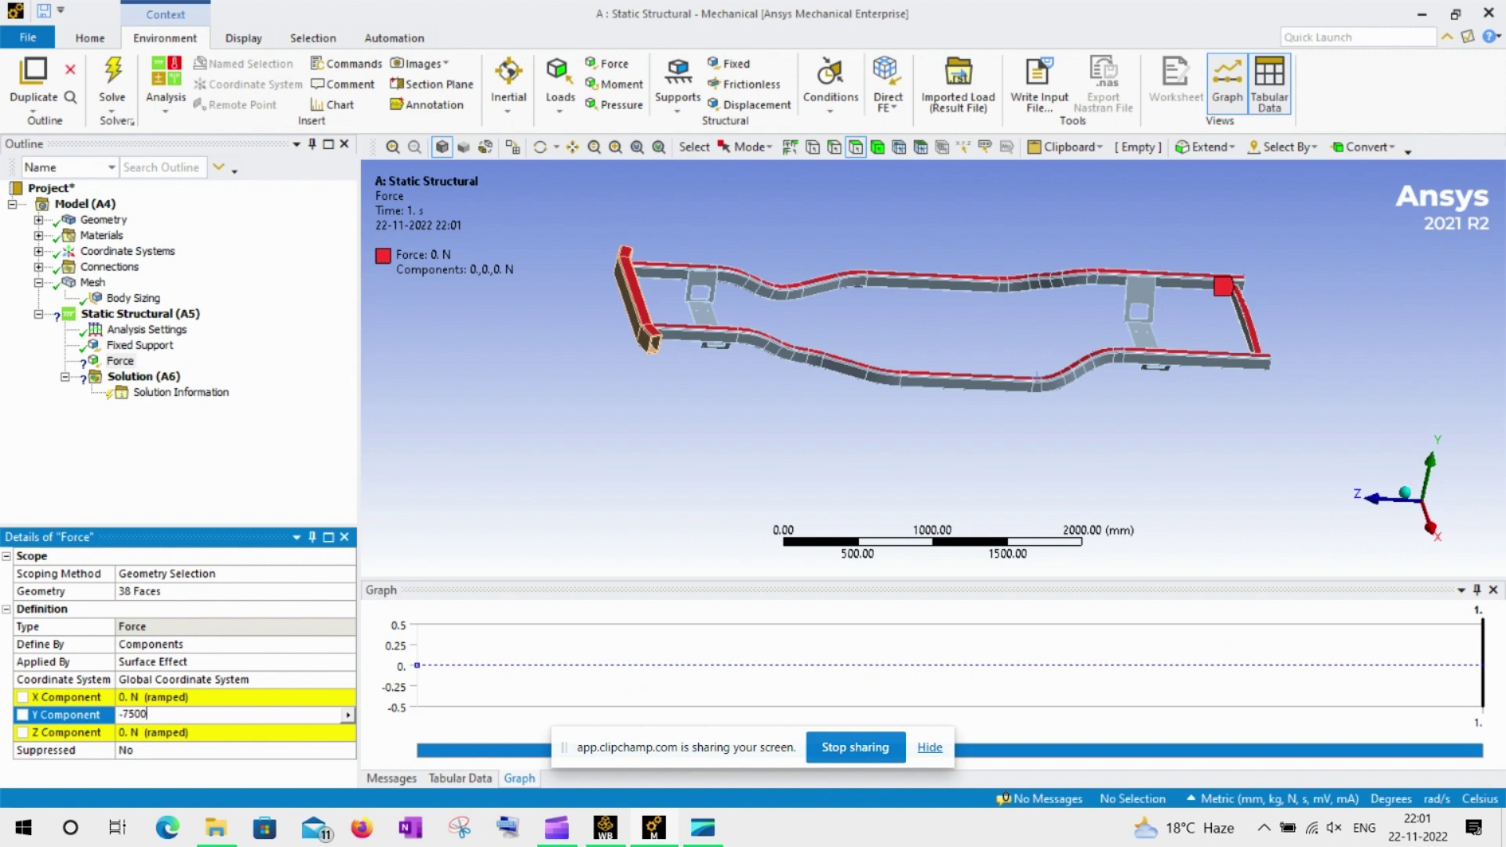
key("Return")
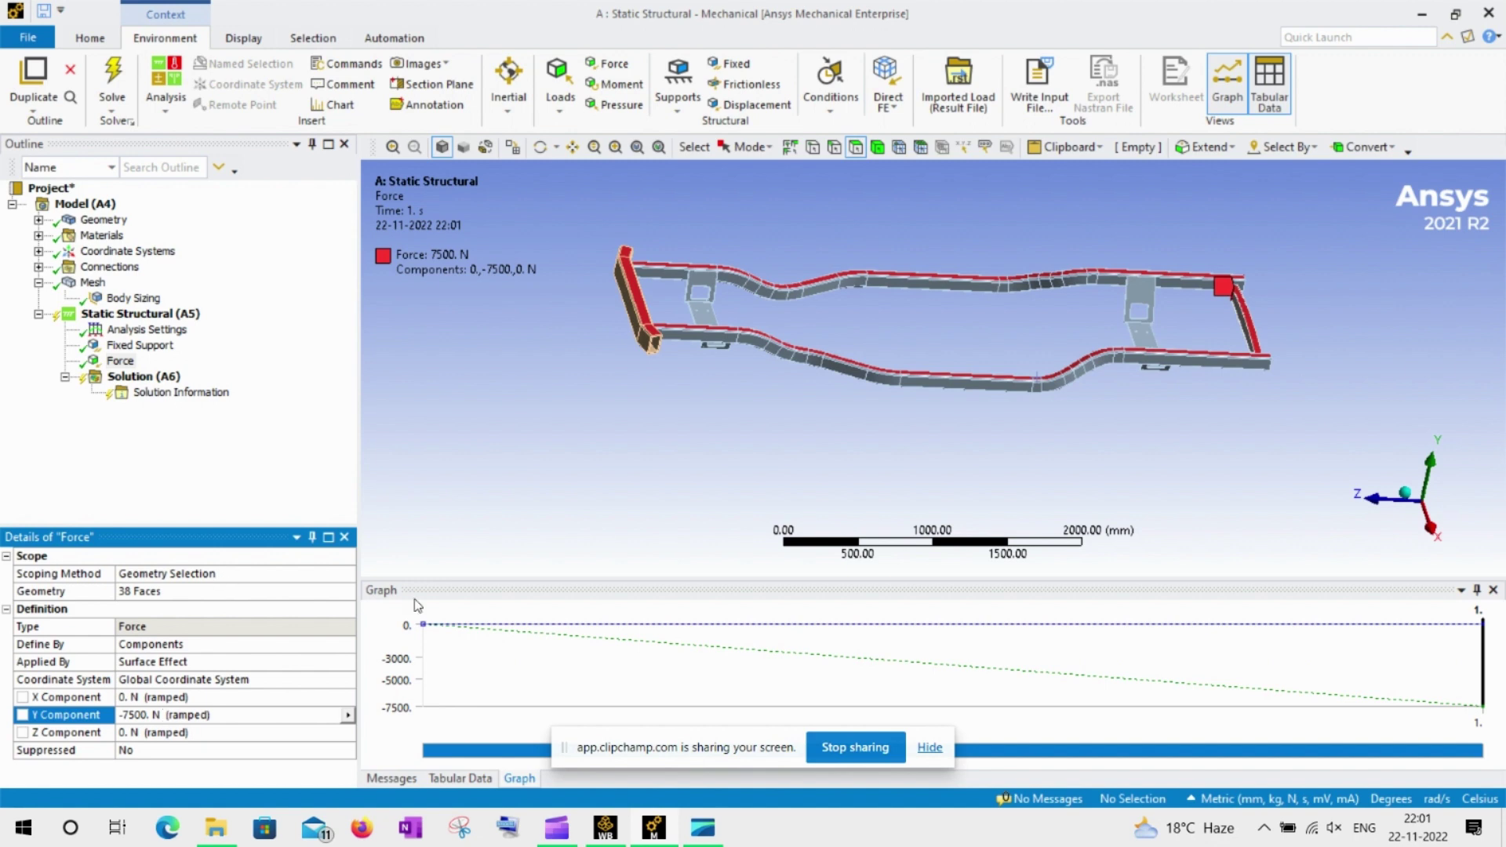
Add total deformation and equivalent (von-Mises) stress results to the static structural solution and solve it.
middle_click_drag(815, 336, 812, 271)
left_click(137, 379)
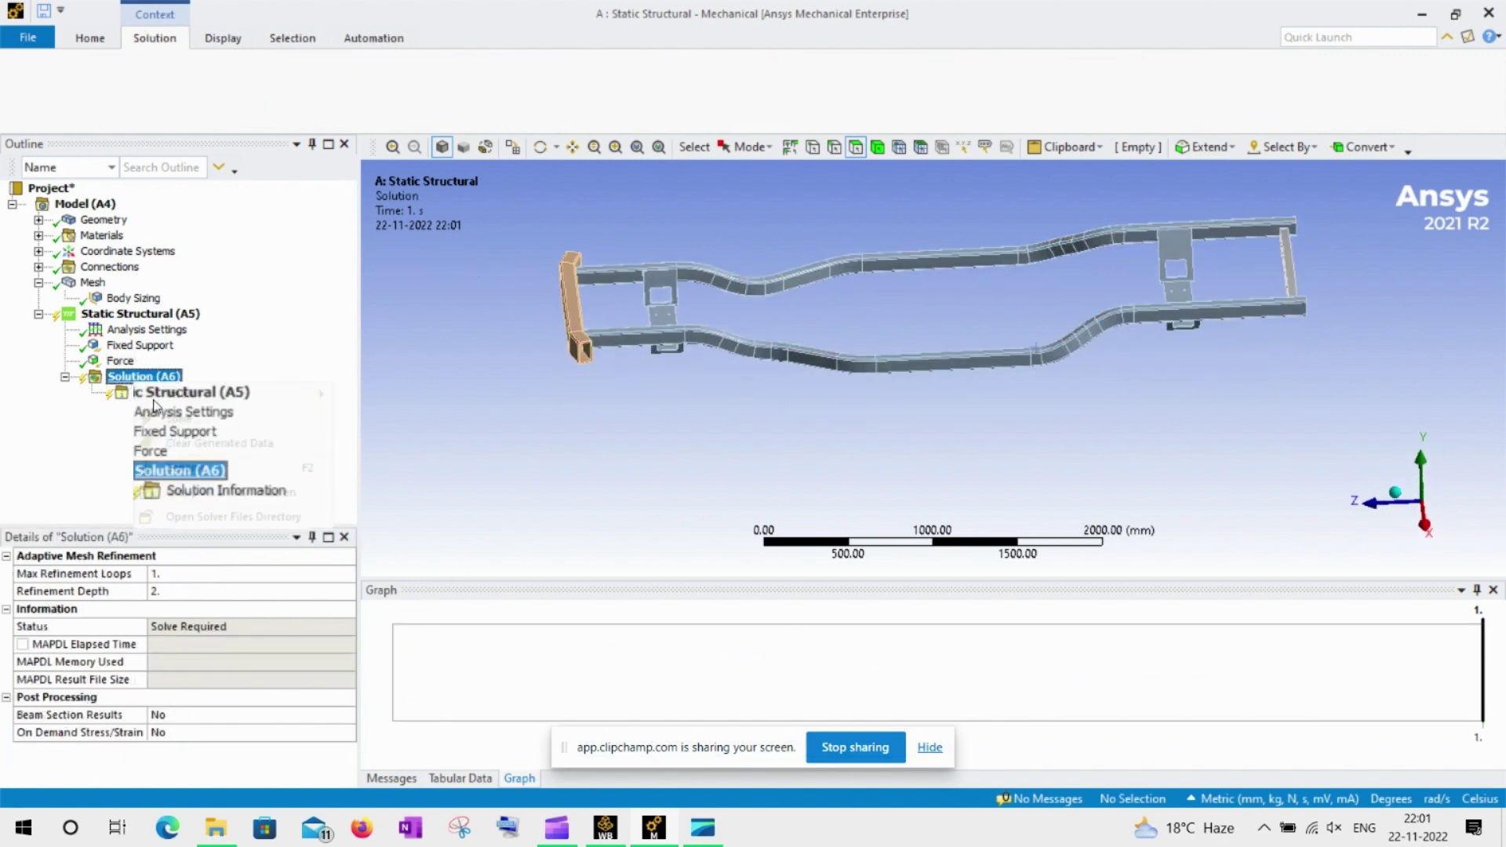
right_click(135, 383)
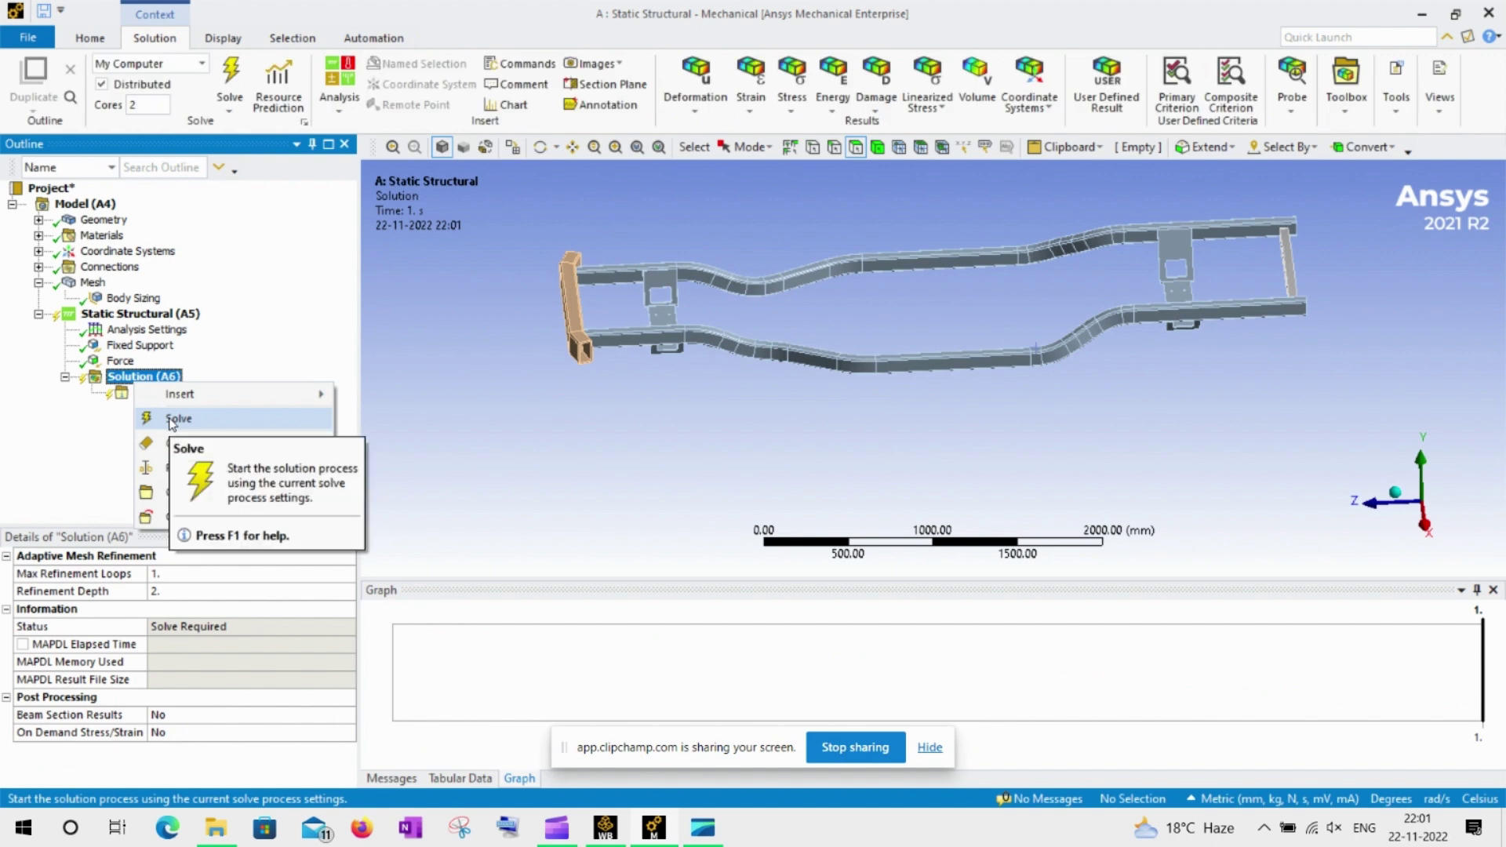
left_click(532, 398)
right_click(161, 374)
mouse_move(292, 385)
mouse_move(482, 395)
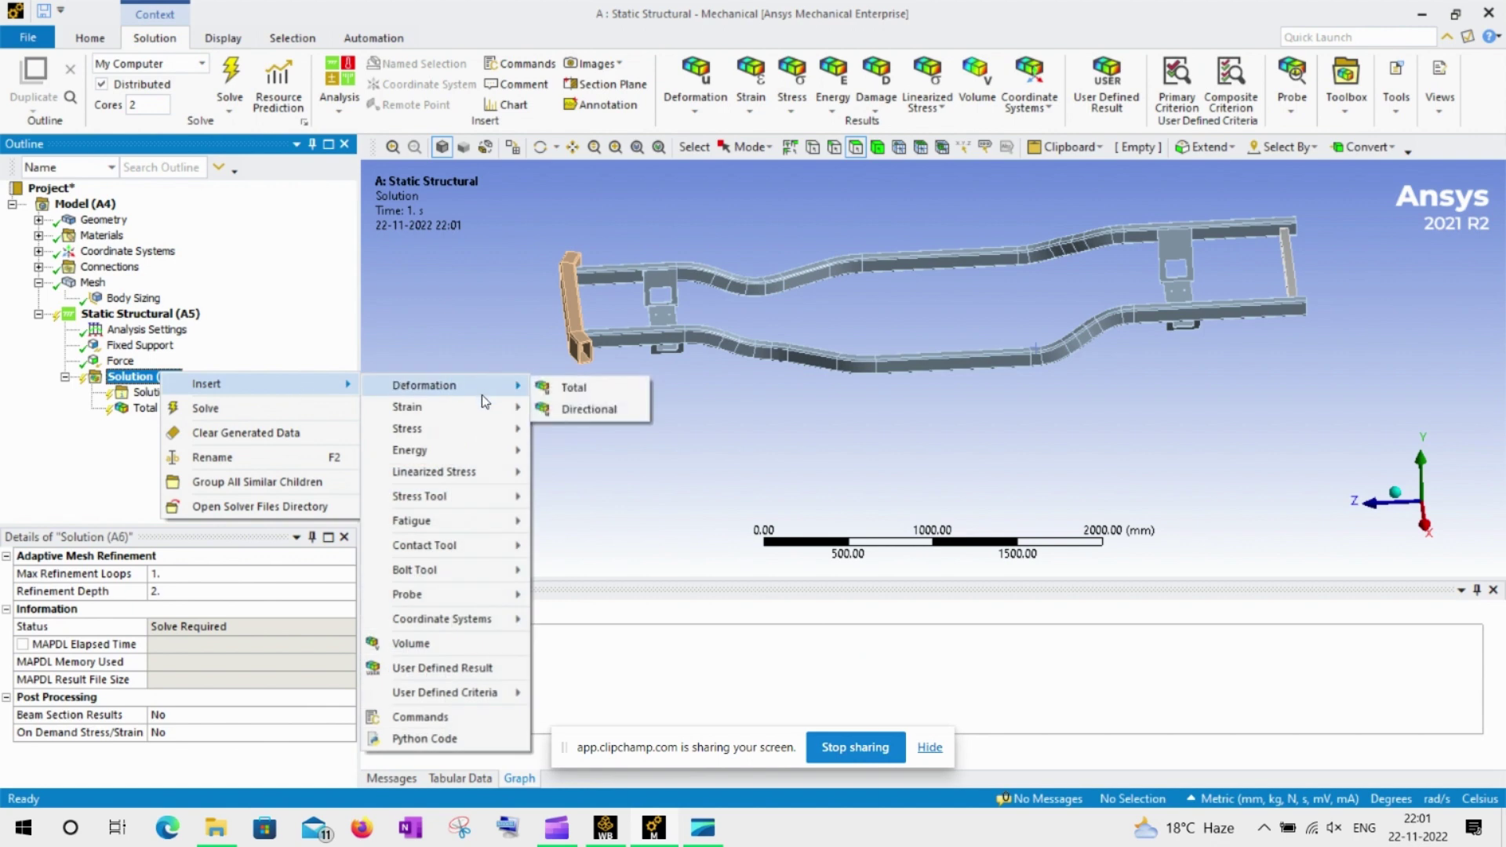
mouse_move(482, 423)
left_click(608, 430)
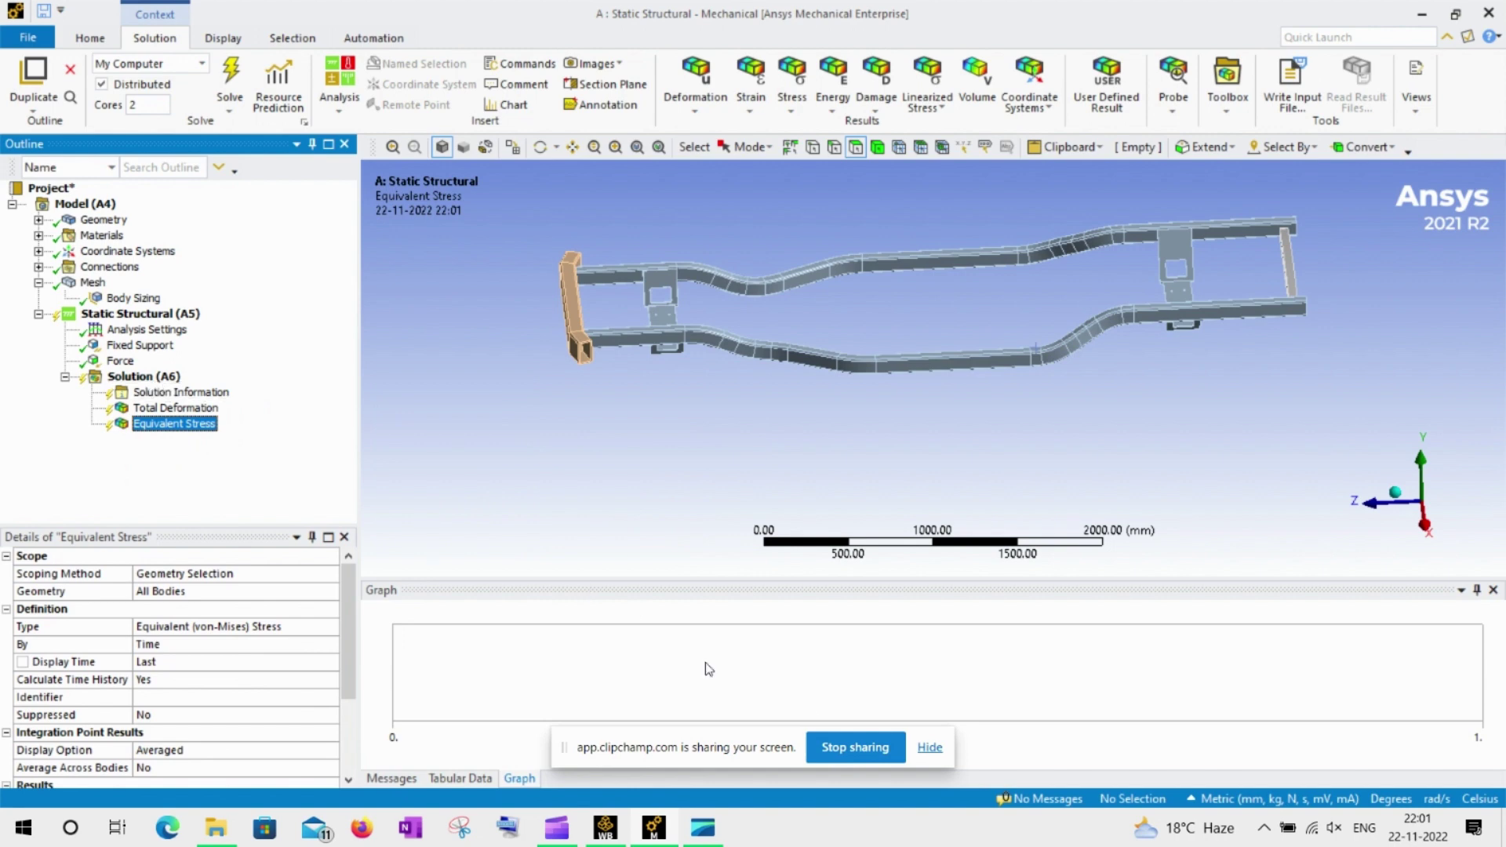
right_click(172, 380)
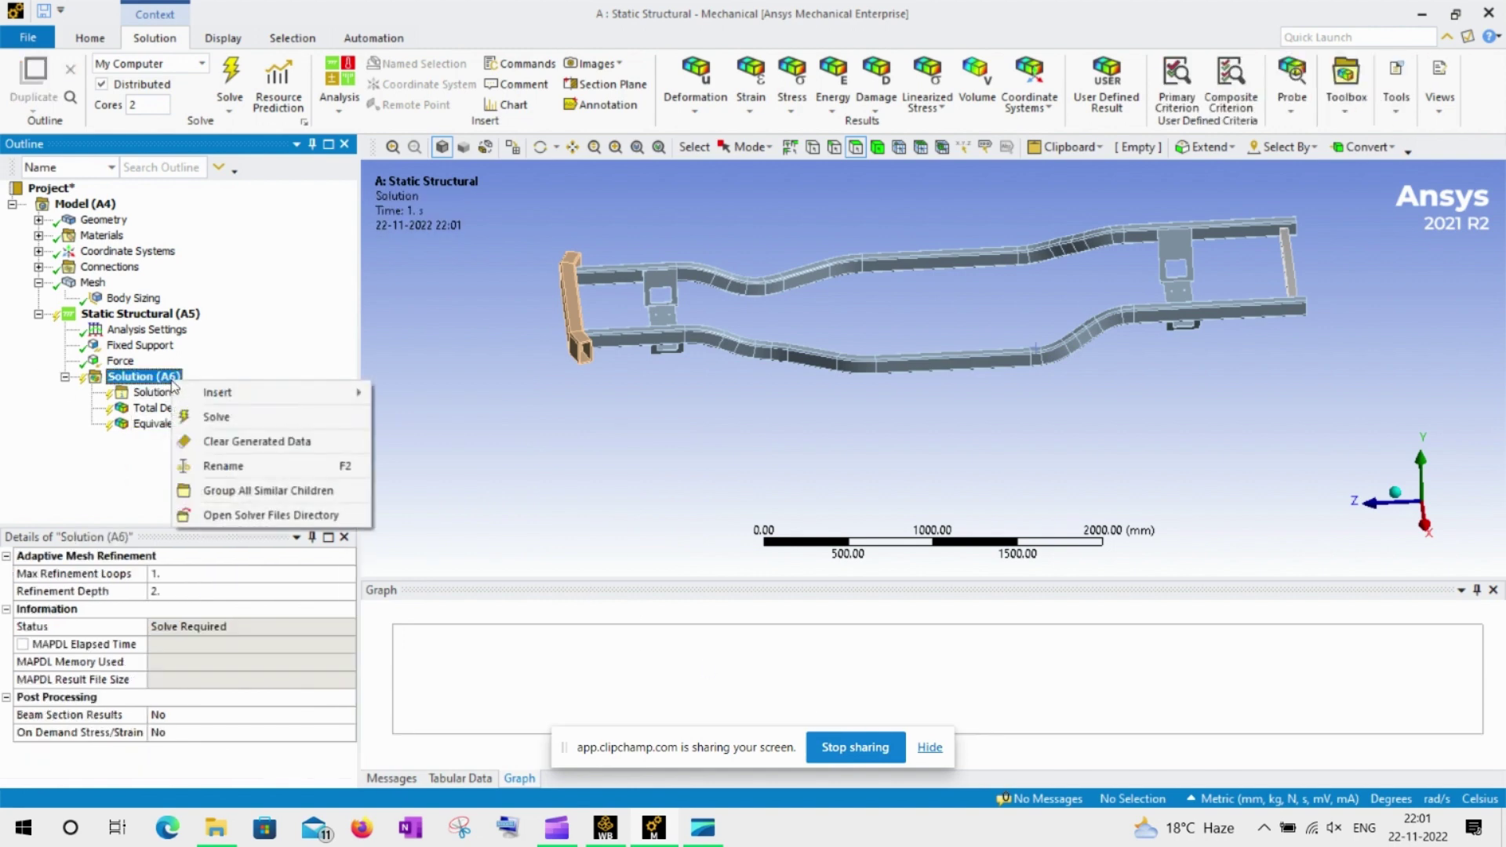
left_click(216, 416)
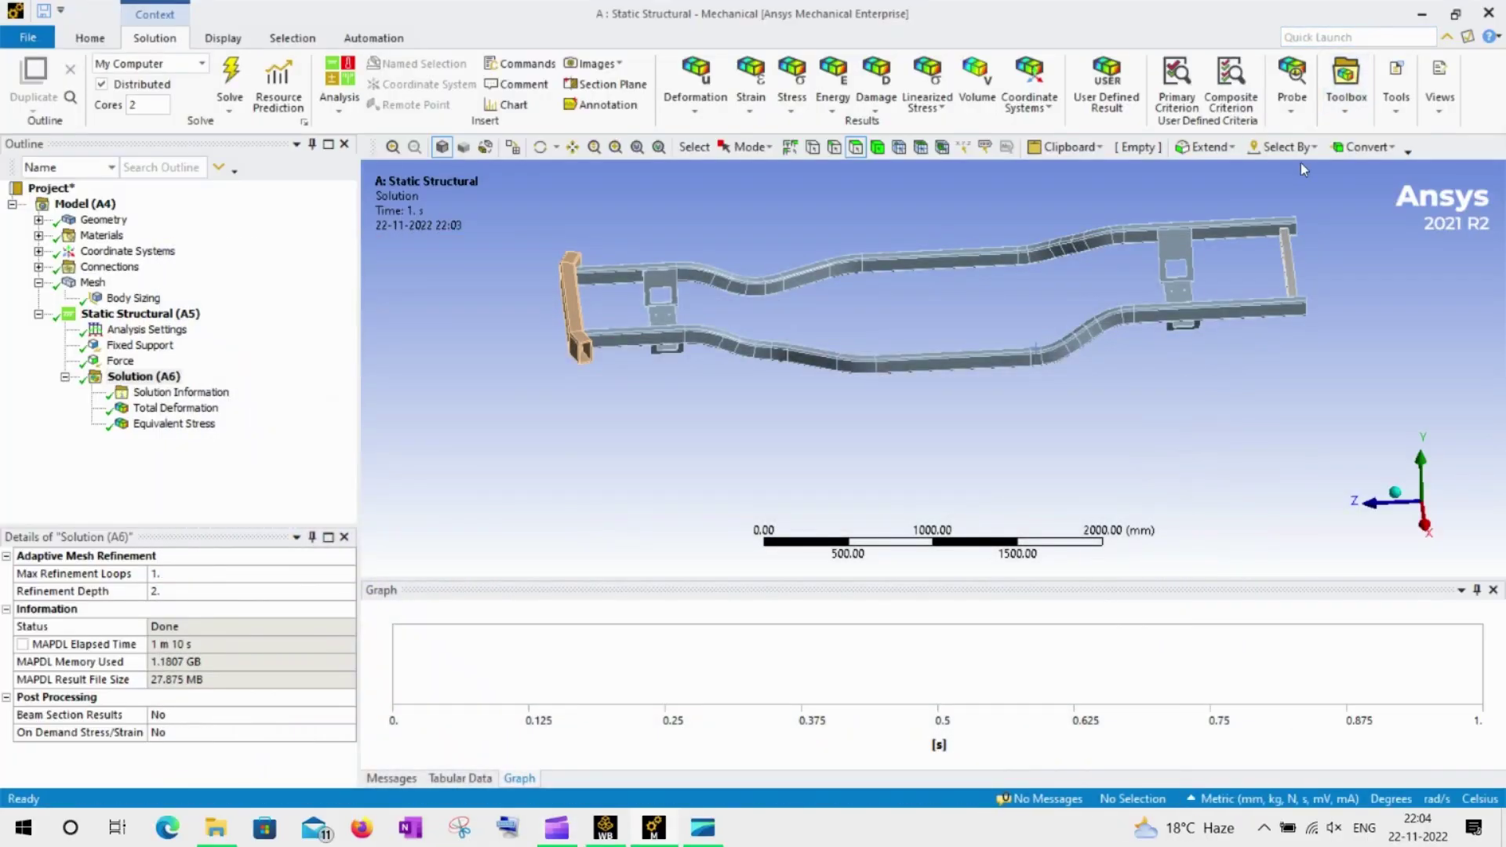
Examine the total deformation and equivalent stress plots of the static structural solution.
left_click(177, 410)
left_click(179, 424)
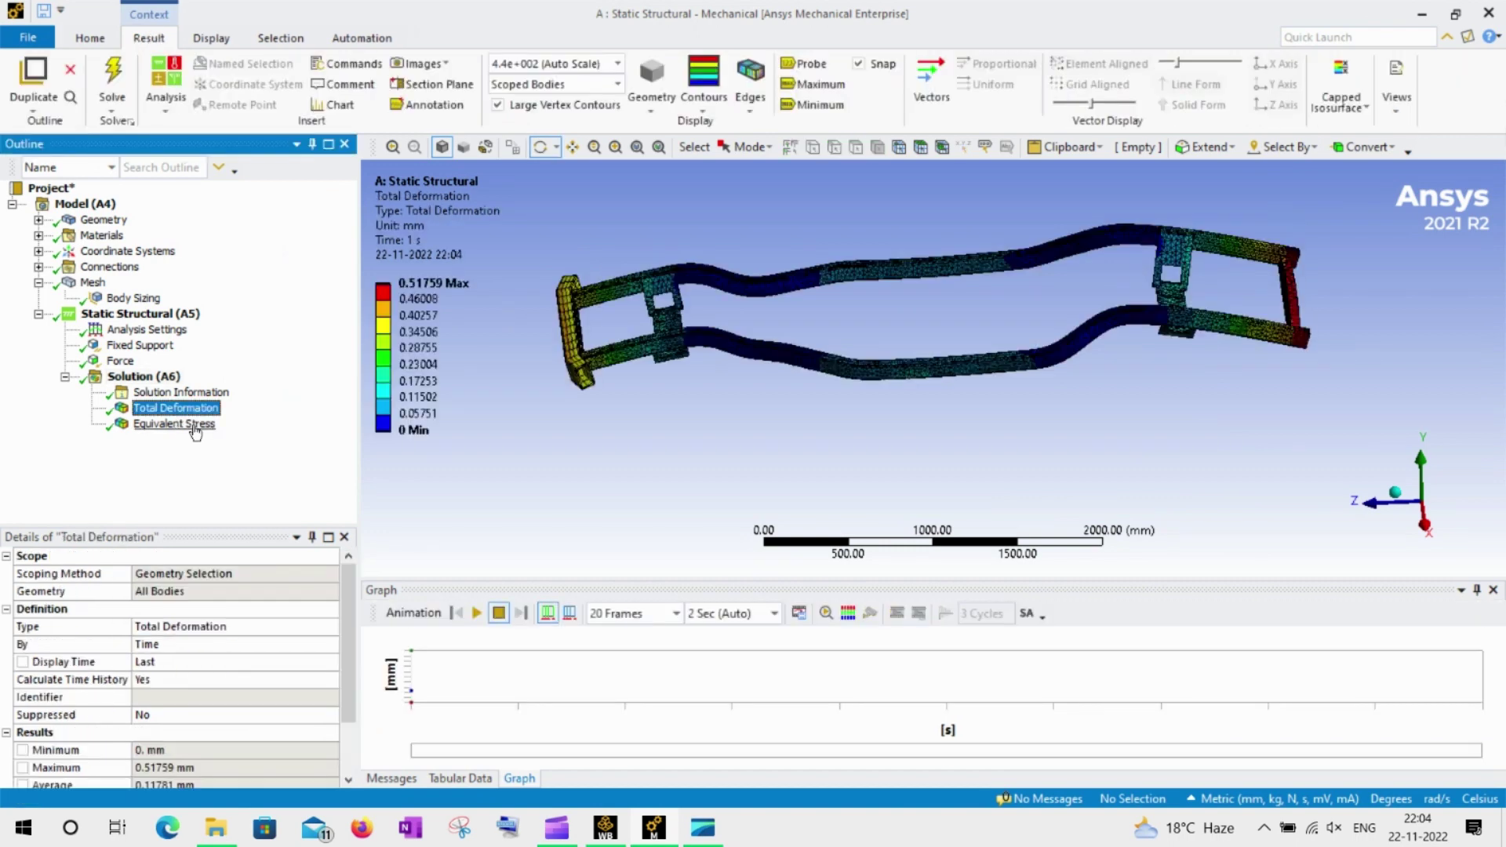
scroll(1018, 271, "down", 2)
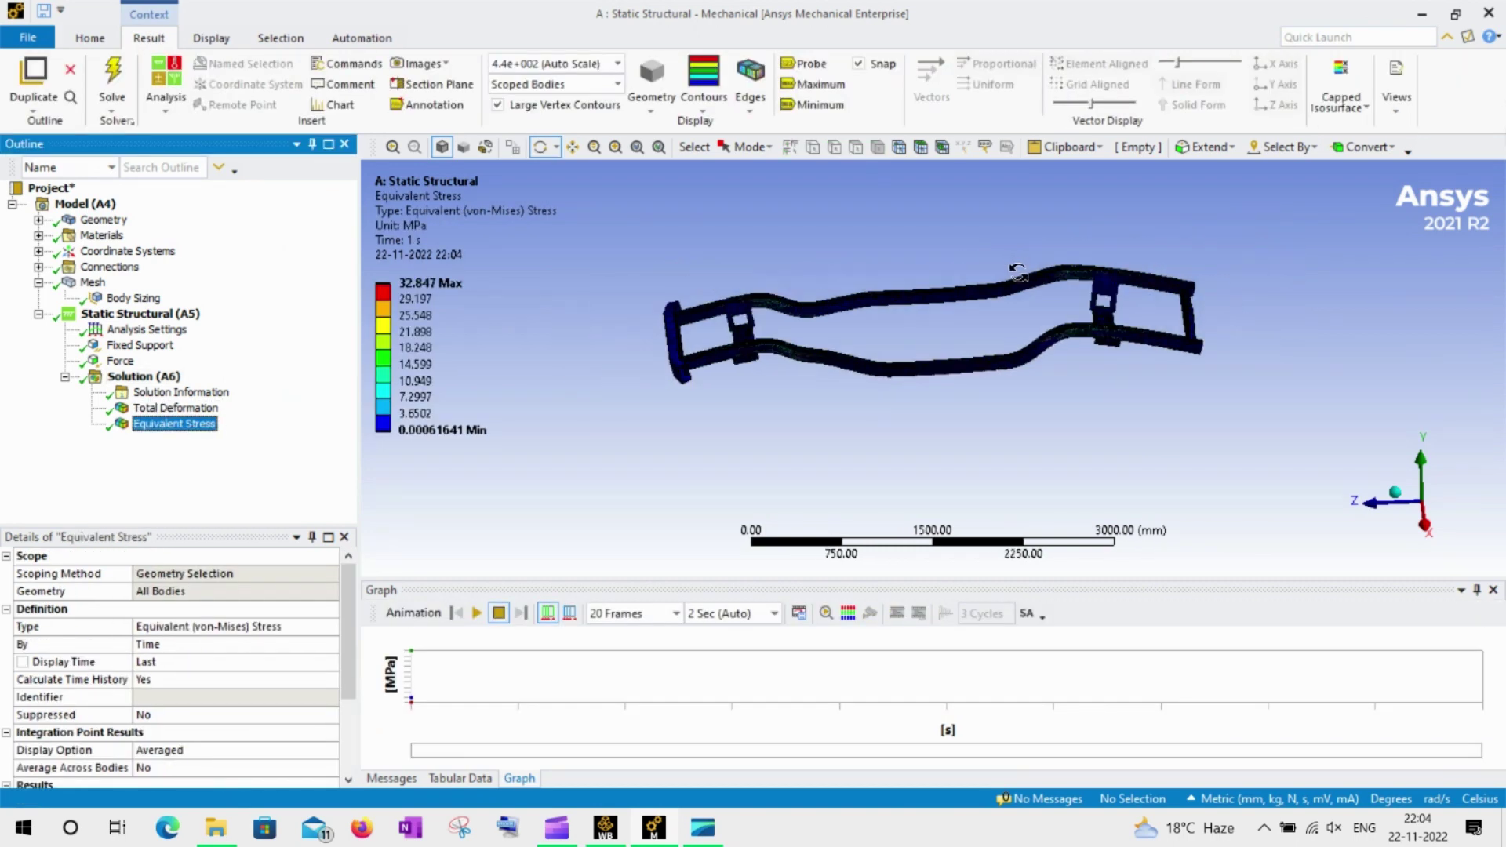
left_click_drag(1018, 271, 975, 313)
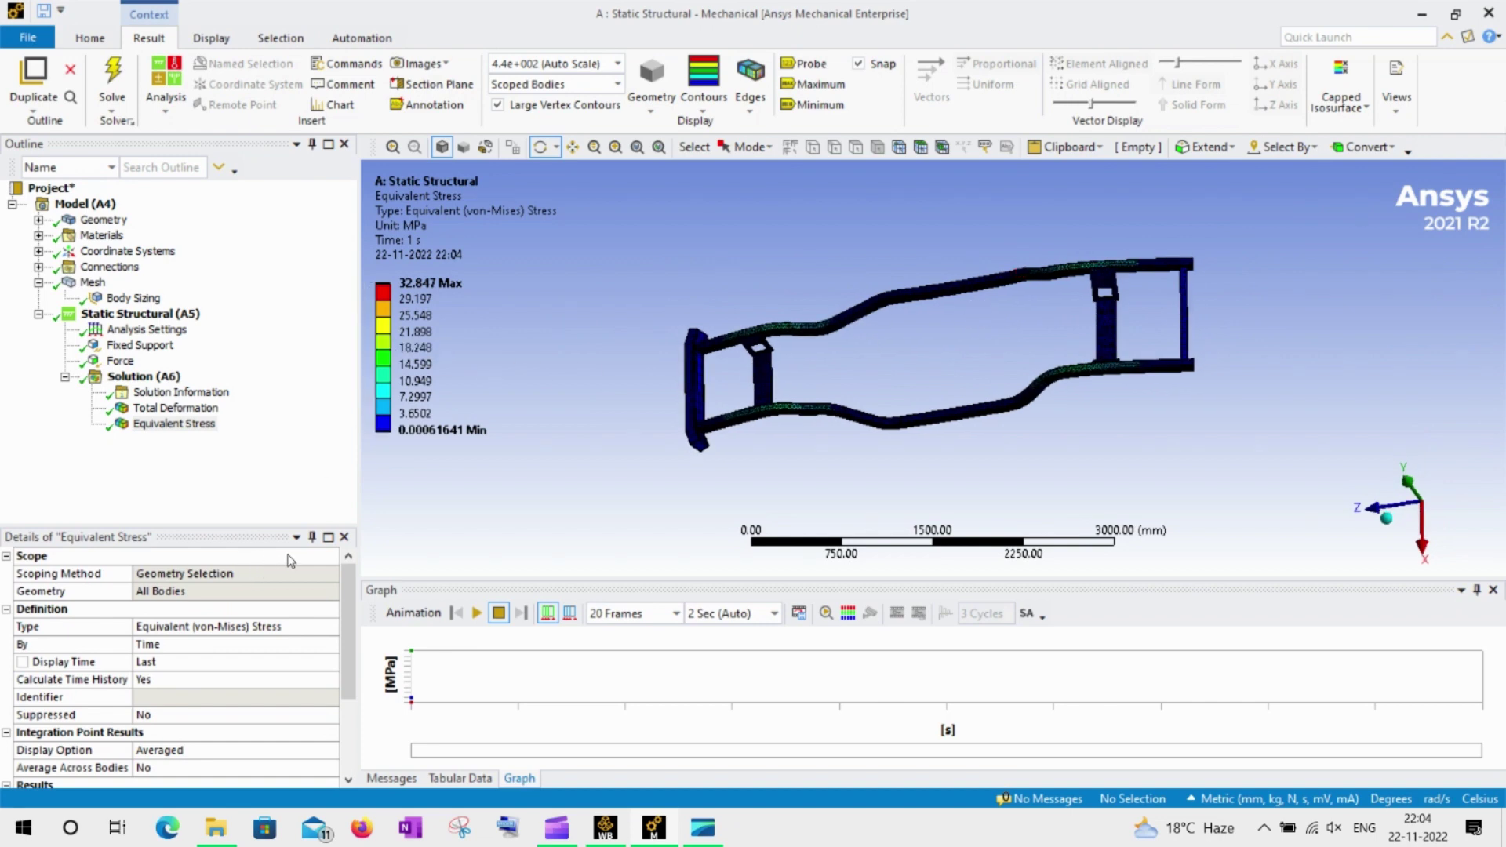
Hide the mesh edges on the equivalent stress plot and inspect the contours from the side.
left_click(704, 106)
left_click(751, 98)
left_click(784, 122)
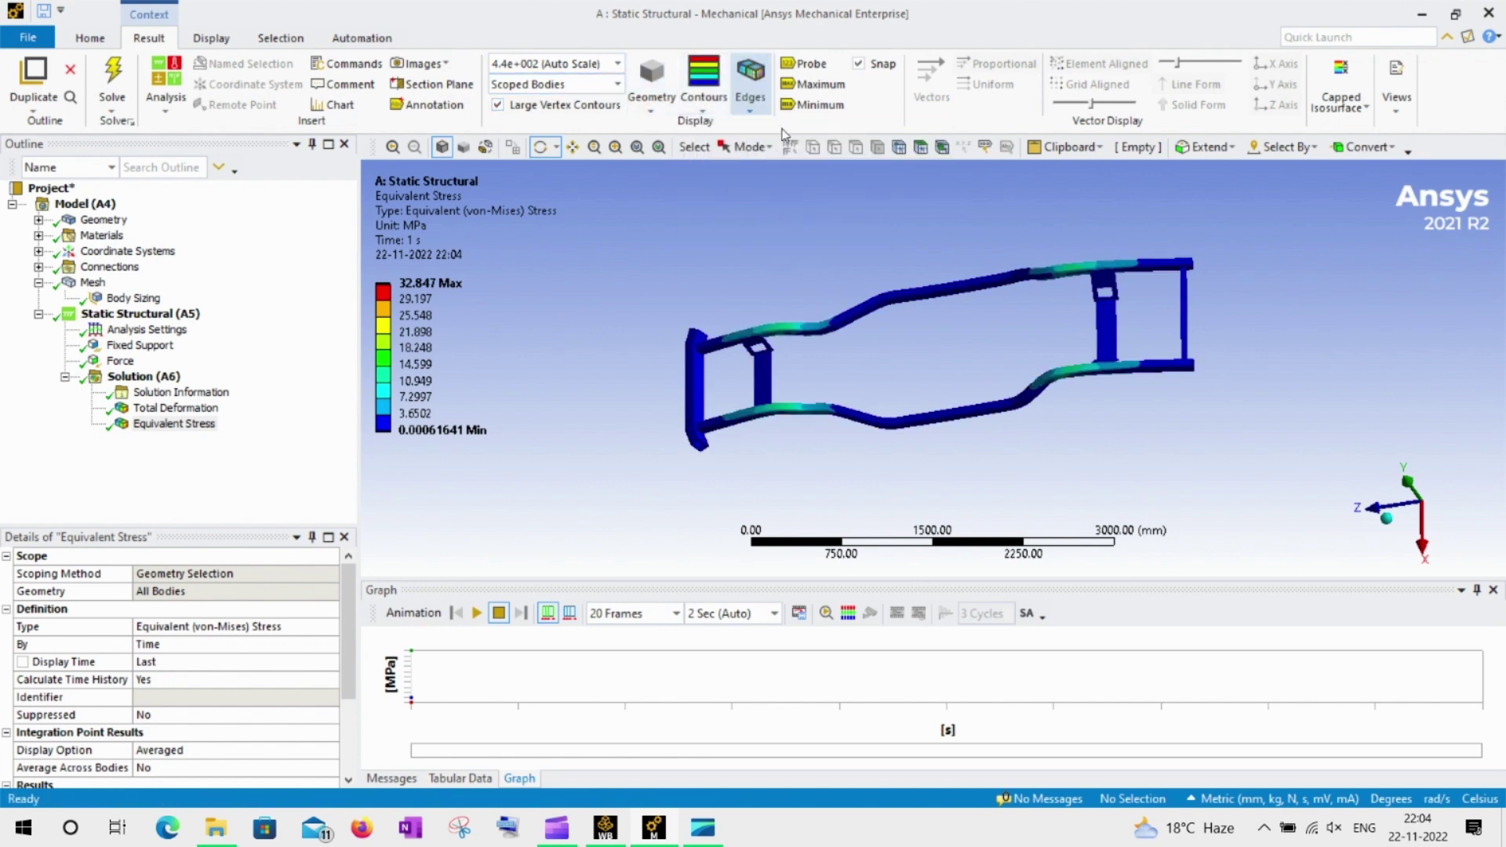
left_click_drag(852, 307, 889, 273)
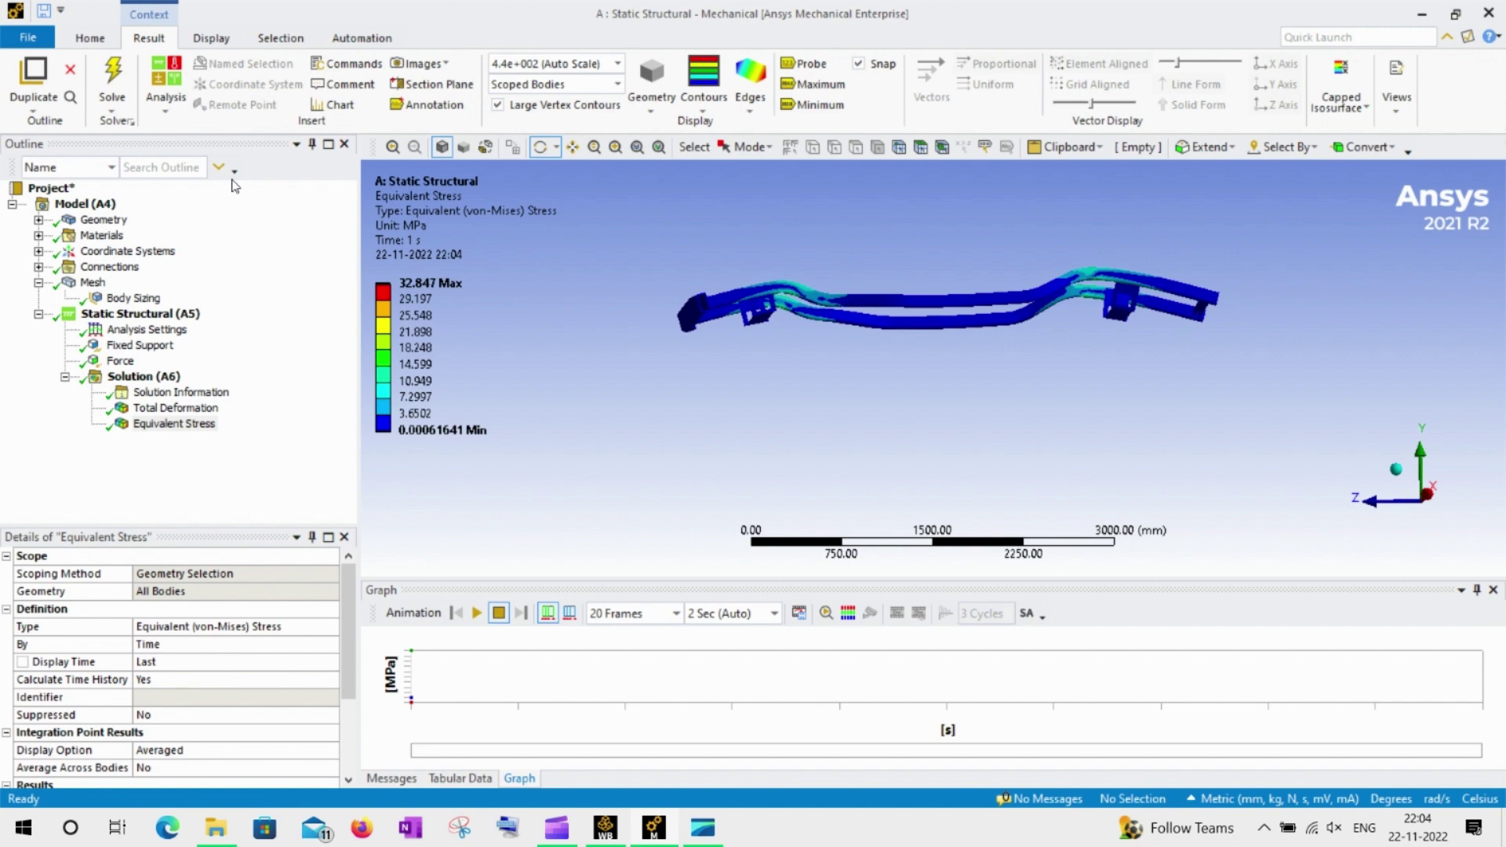
Add a Modal analysis to the model and check its connection to the static structural system in the Workbench project schematic.
left_click(166, 113)
left_click(167, 110)
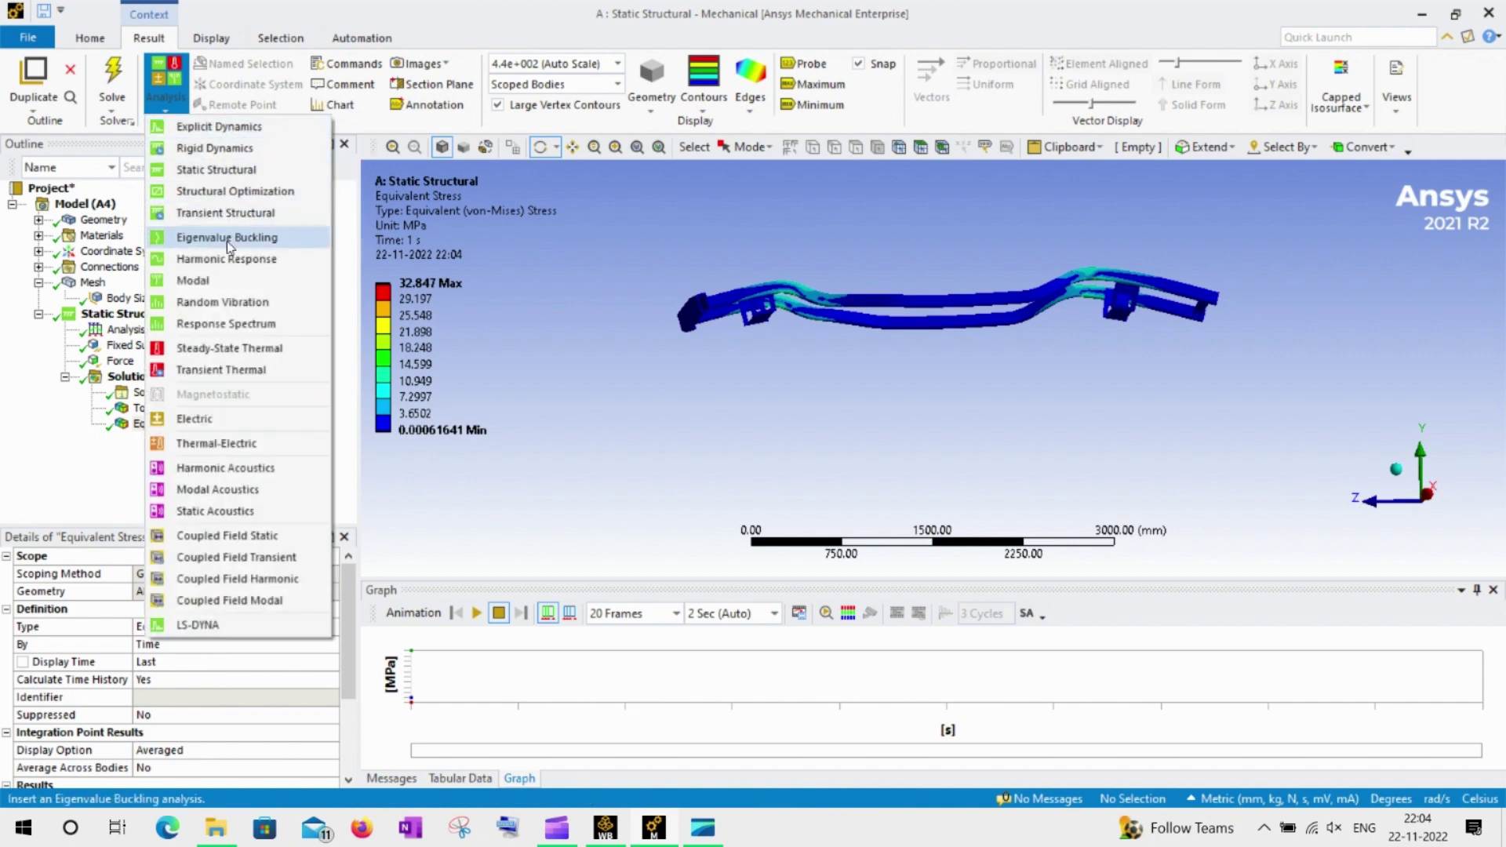
left_click(193, 281)
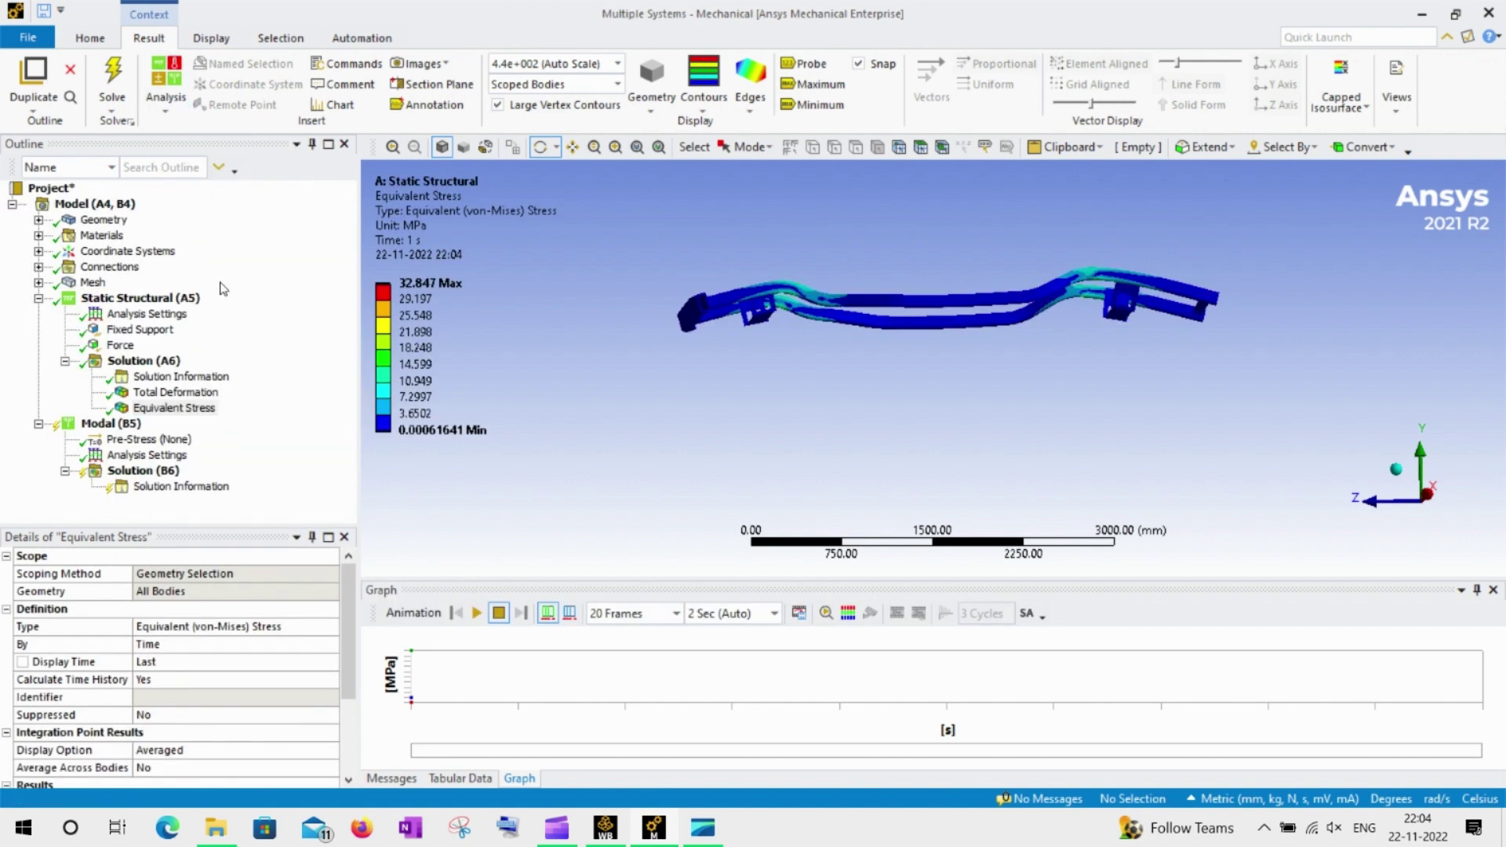
left_click(605, 828)
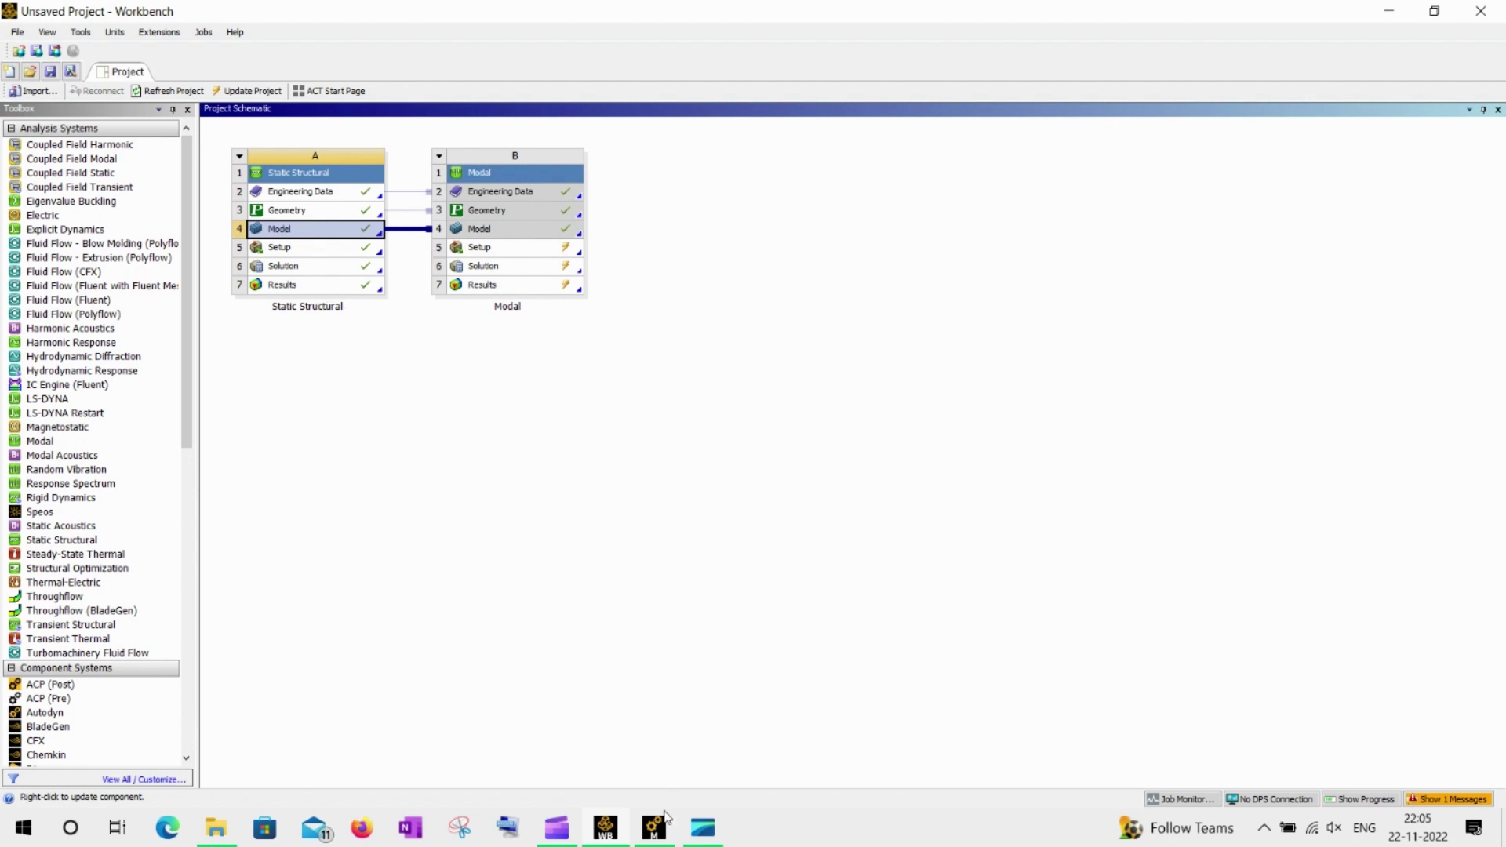
mouse_move(663, 832)
left_click(669, 753)
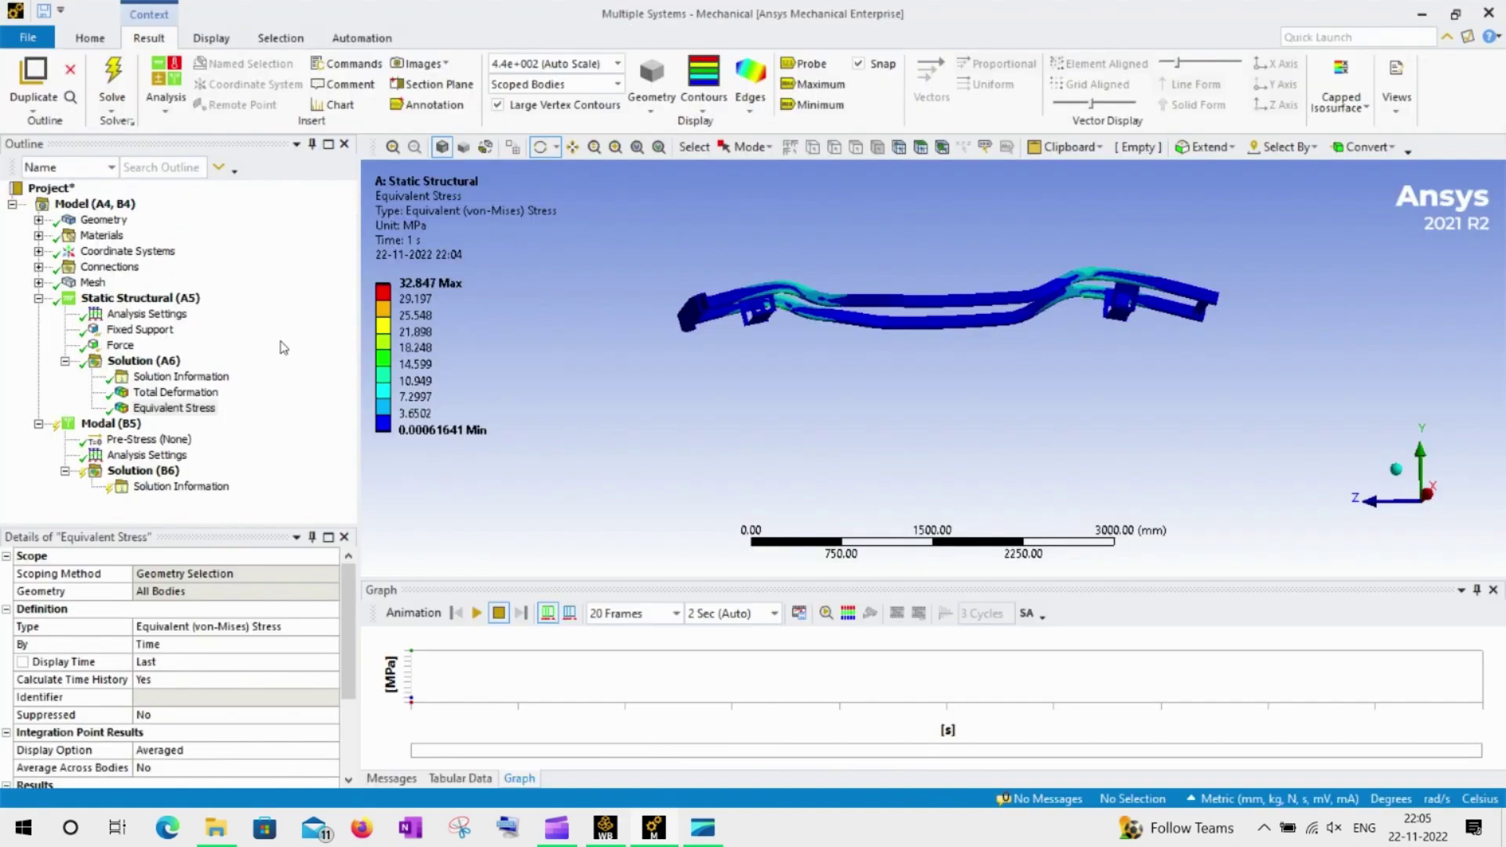
Set the modal analysis's pre-stress environment to Static Structural and check the resulting link in the Workbench project schematic.
left_click(144, 441)
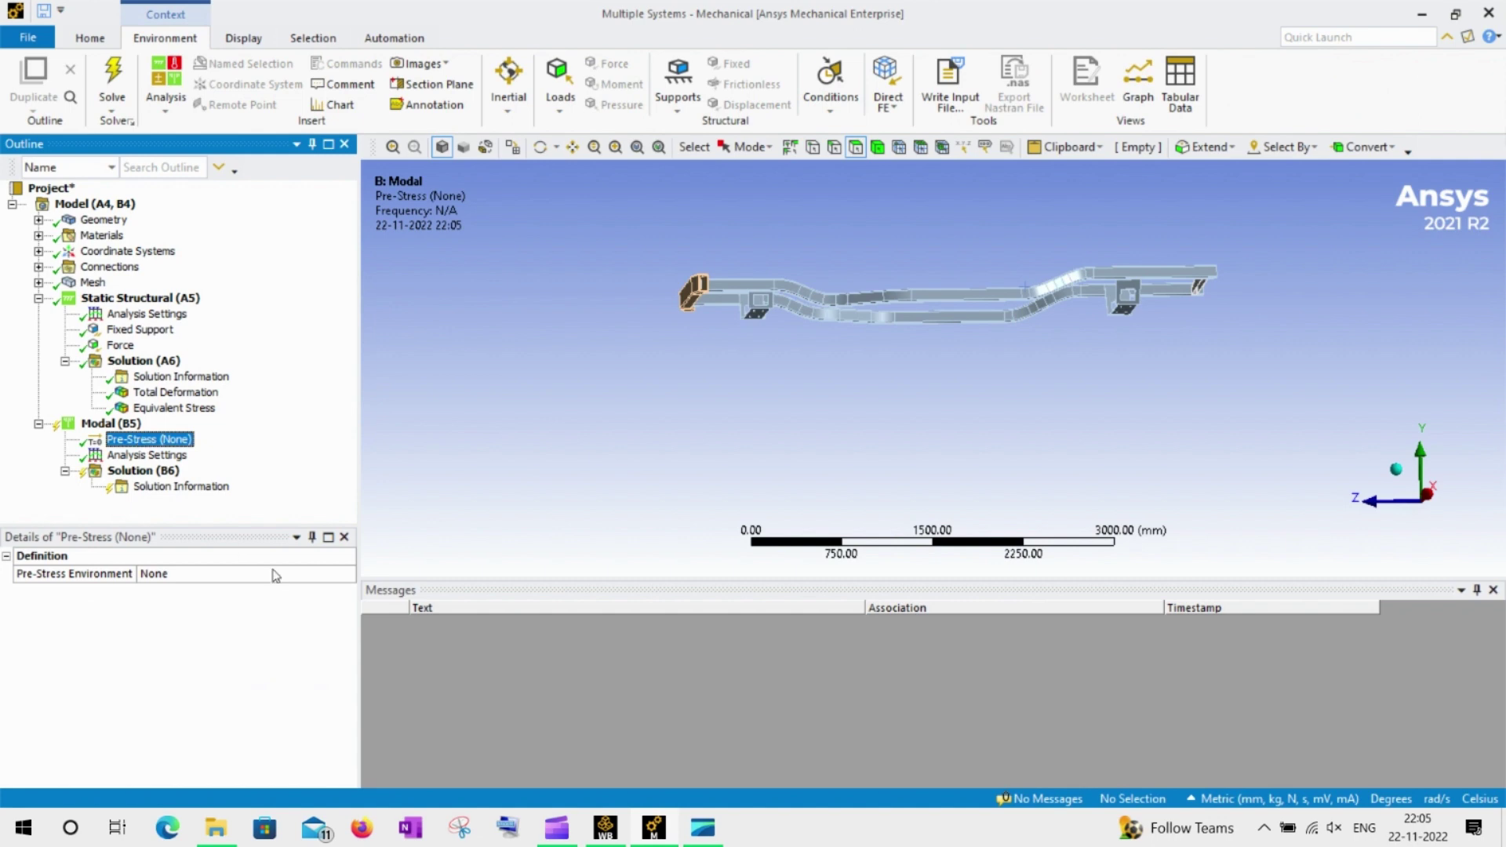
left_click(347, 577)
left_click(347, 577)
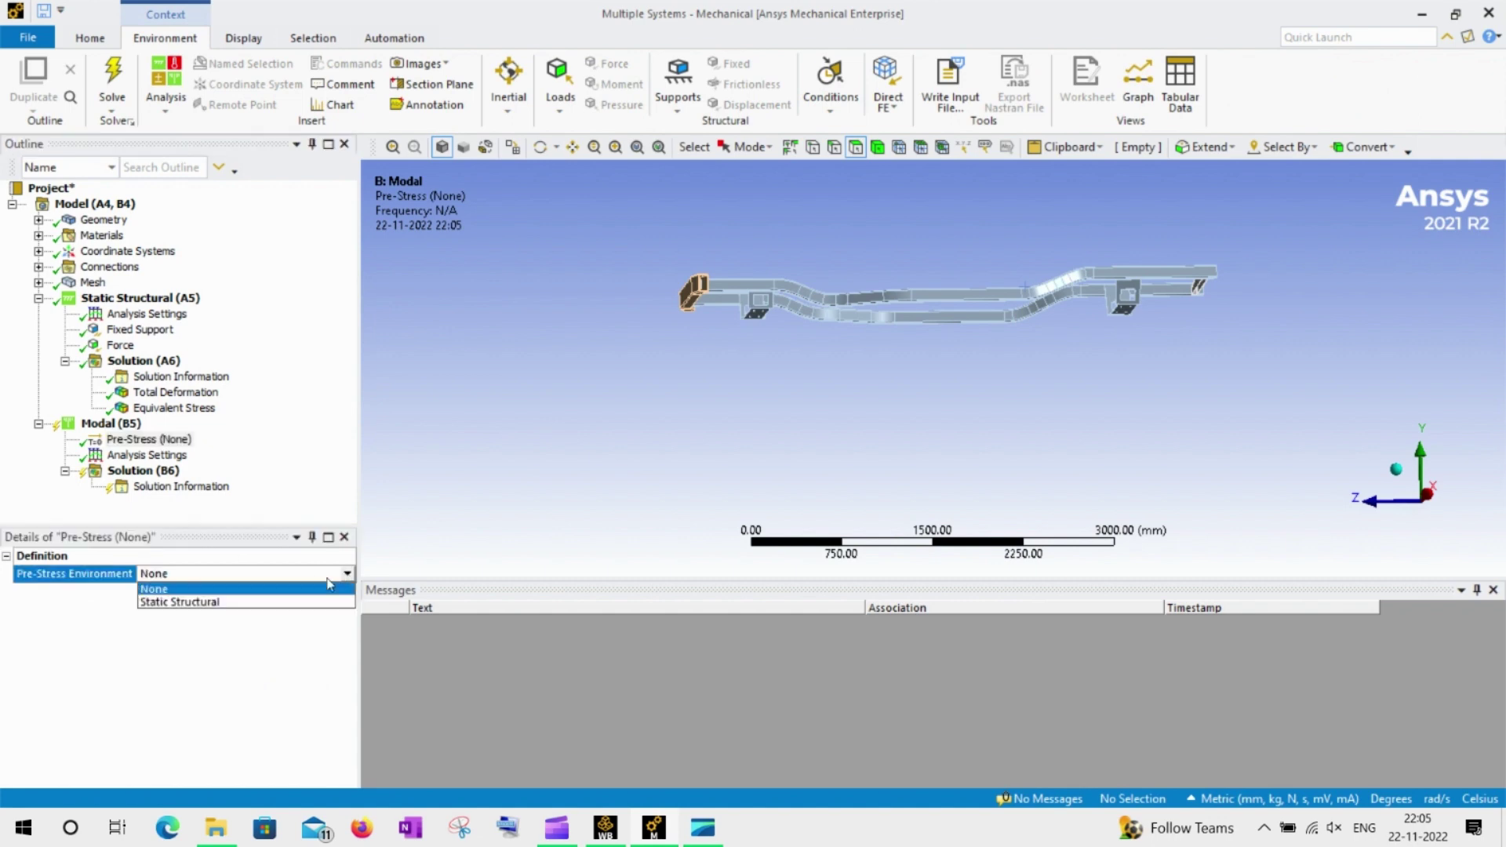
left_click(248, 602)
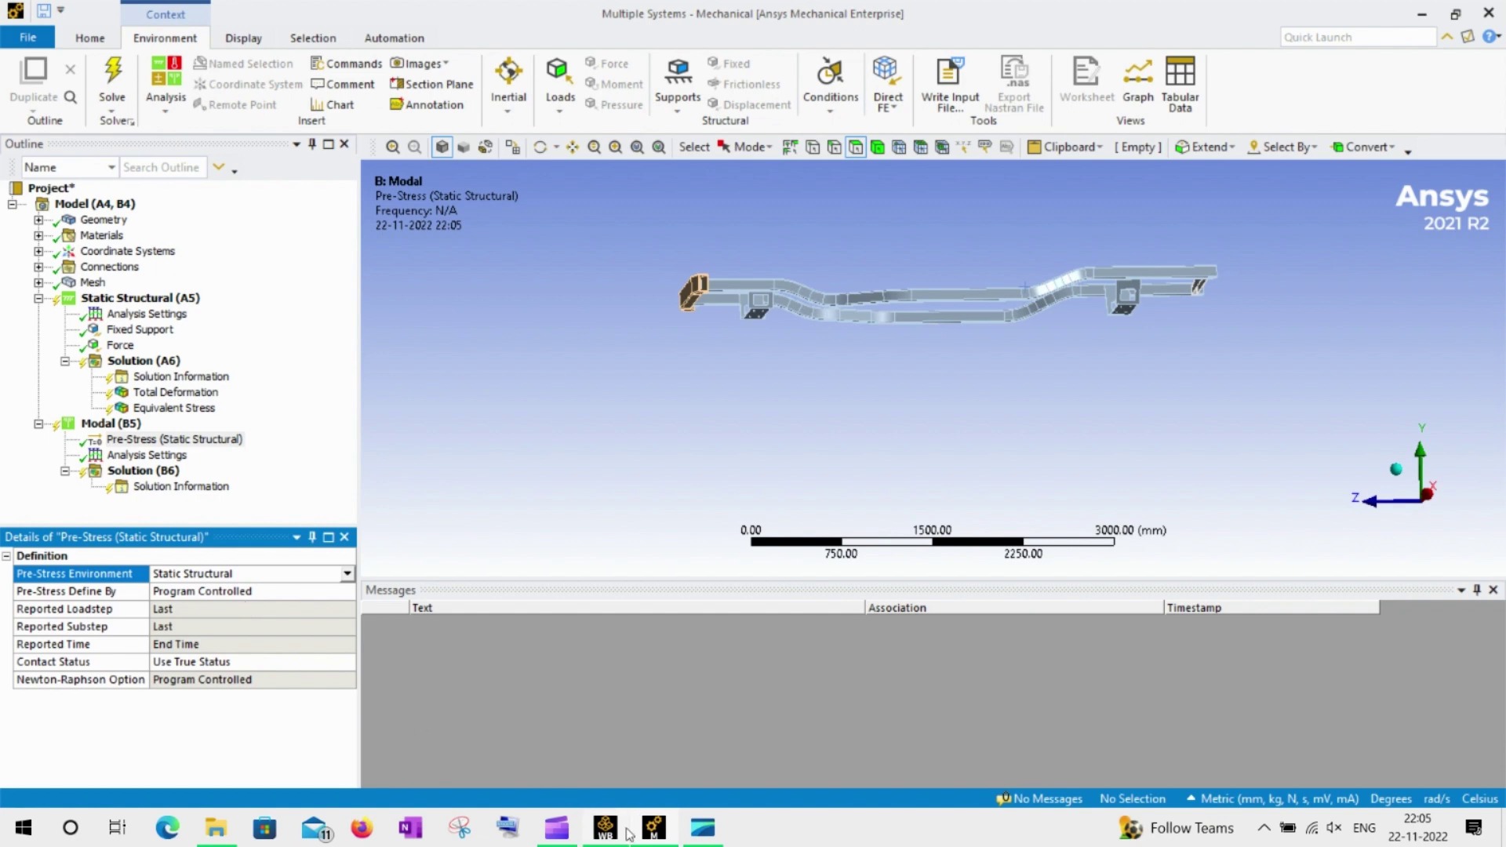
mouse_move(630, 825)
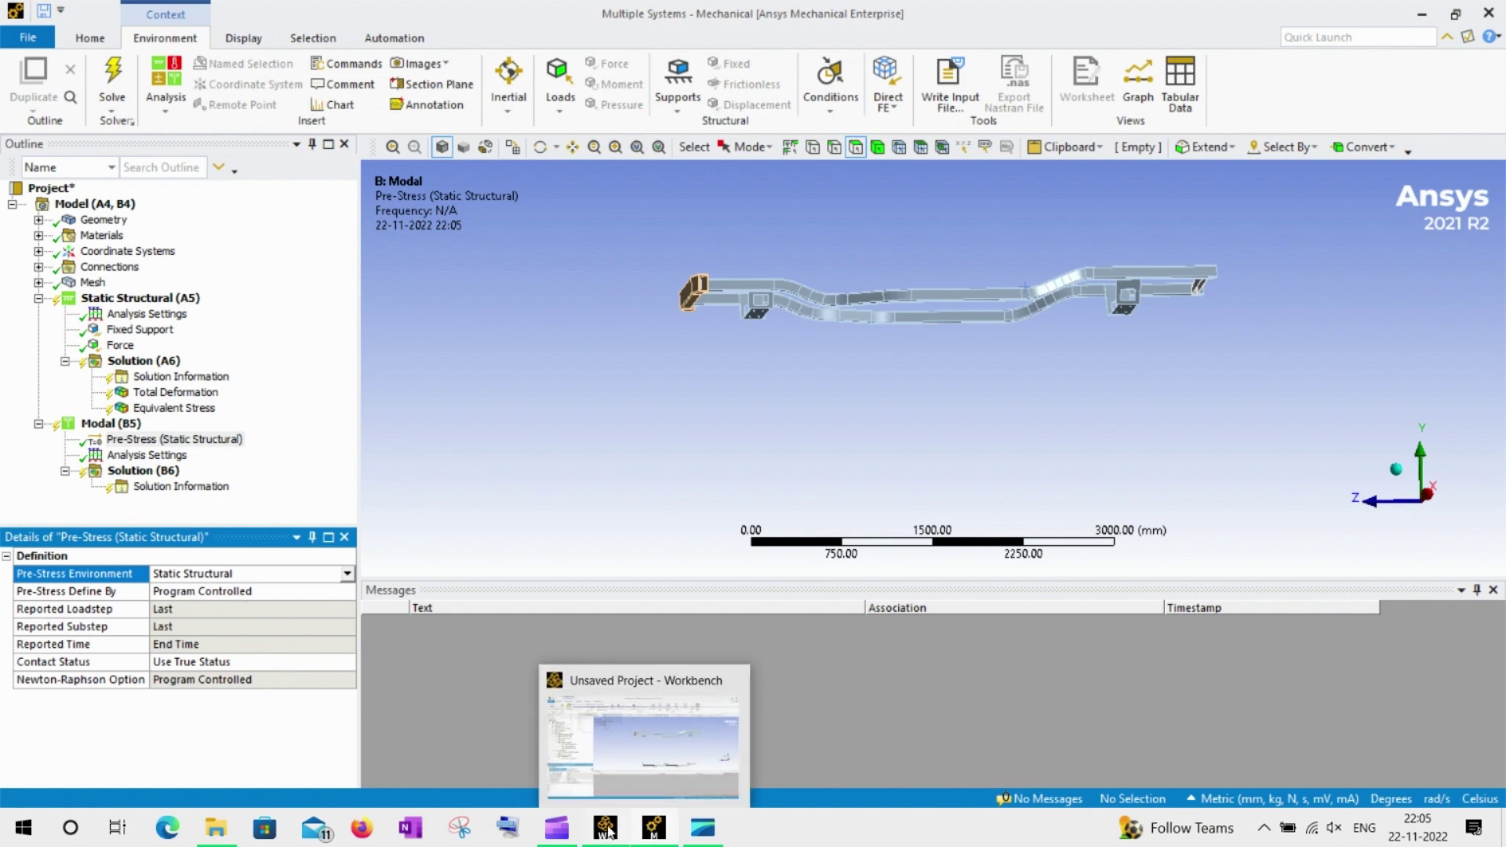
left_click(604, 741)
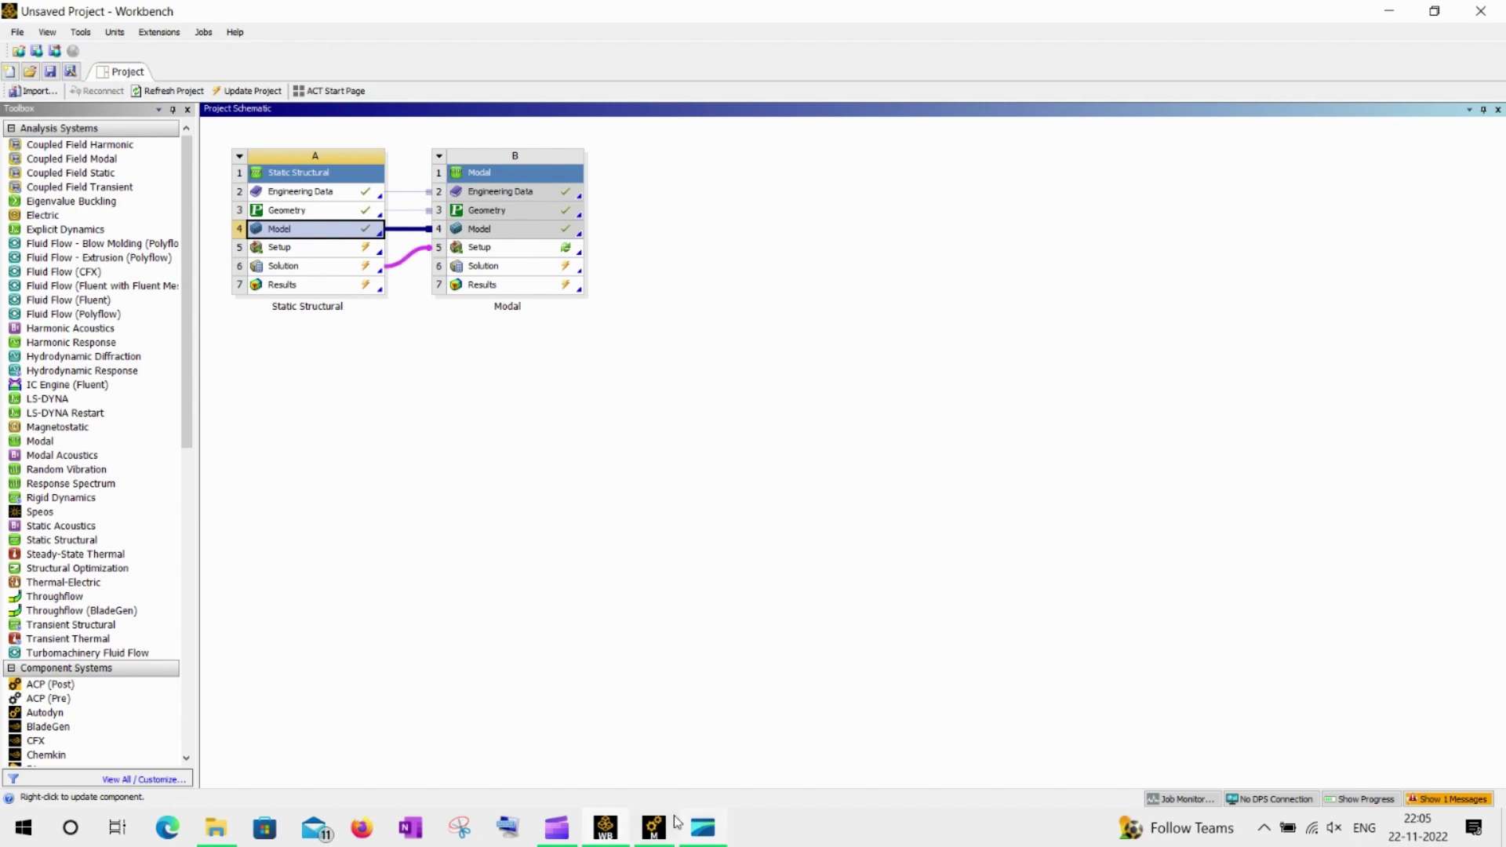
left_click(653, 829)
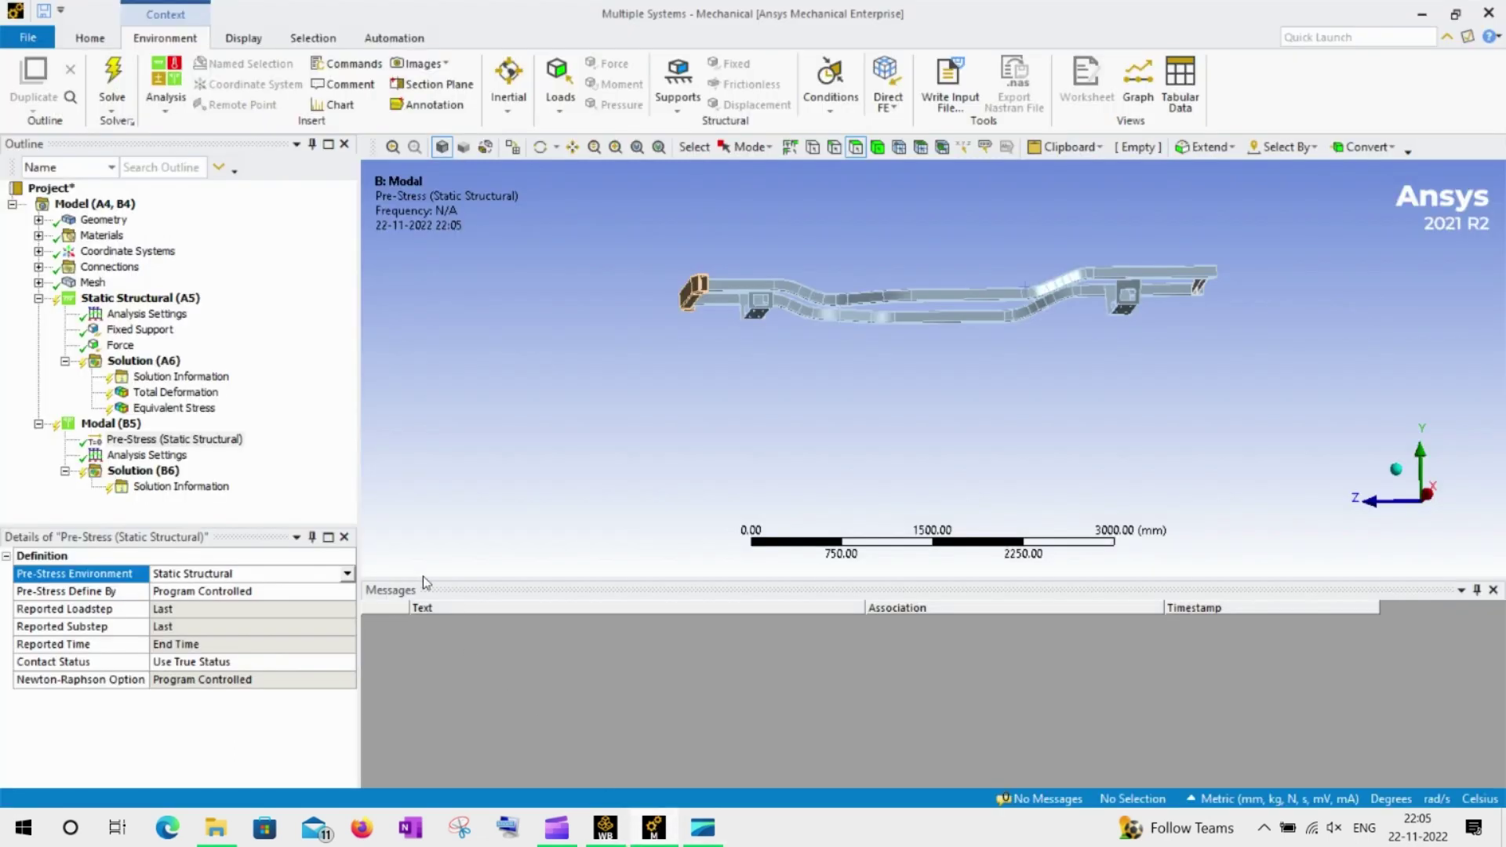
Set the maximum modes to find in the modal analysis settings to 10.
left_click(162, 458)
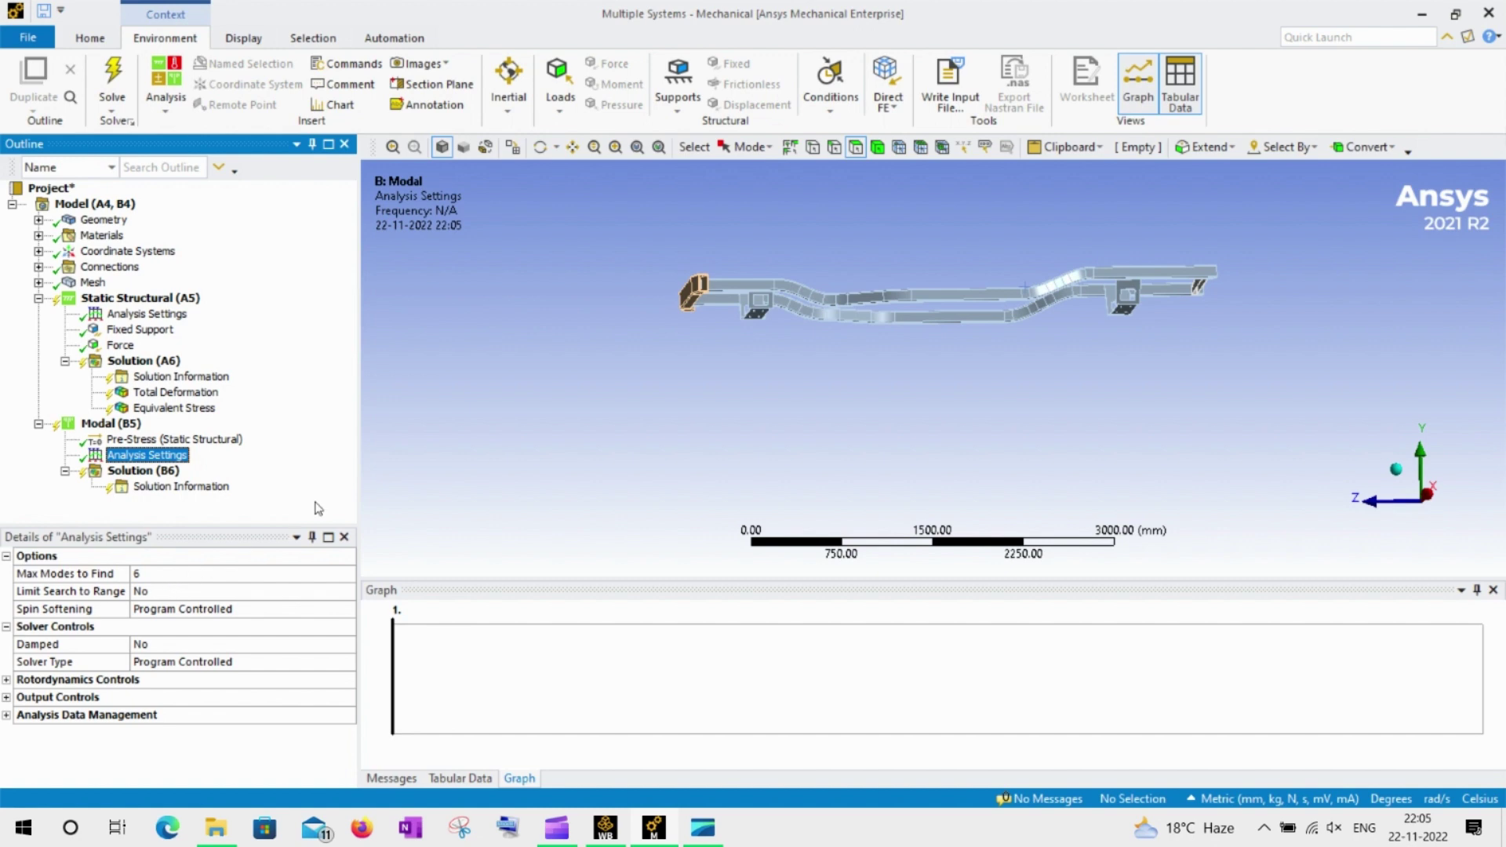
middle_click_drag(847, 280, 746, 309)
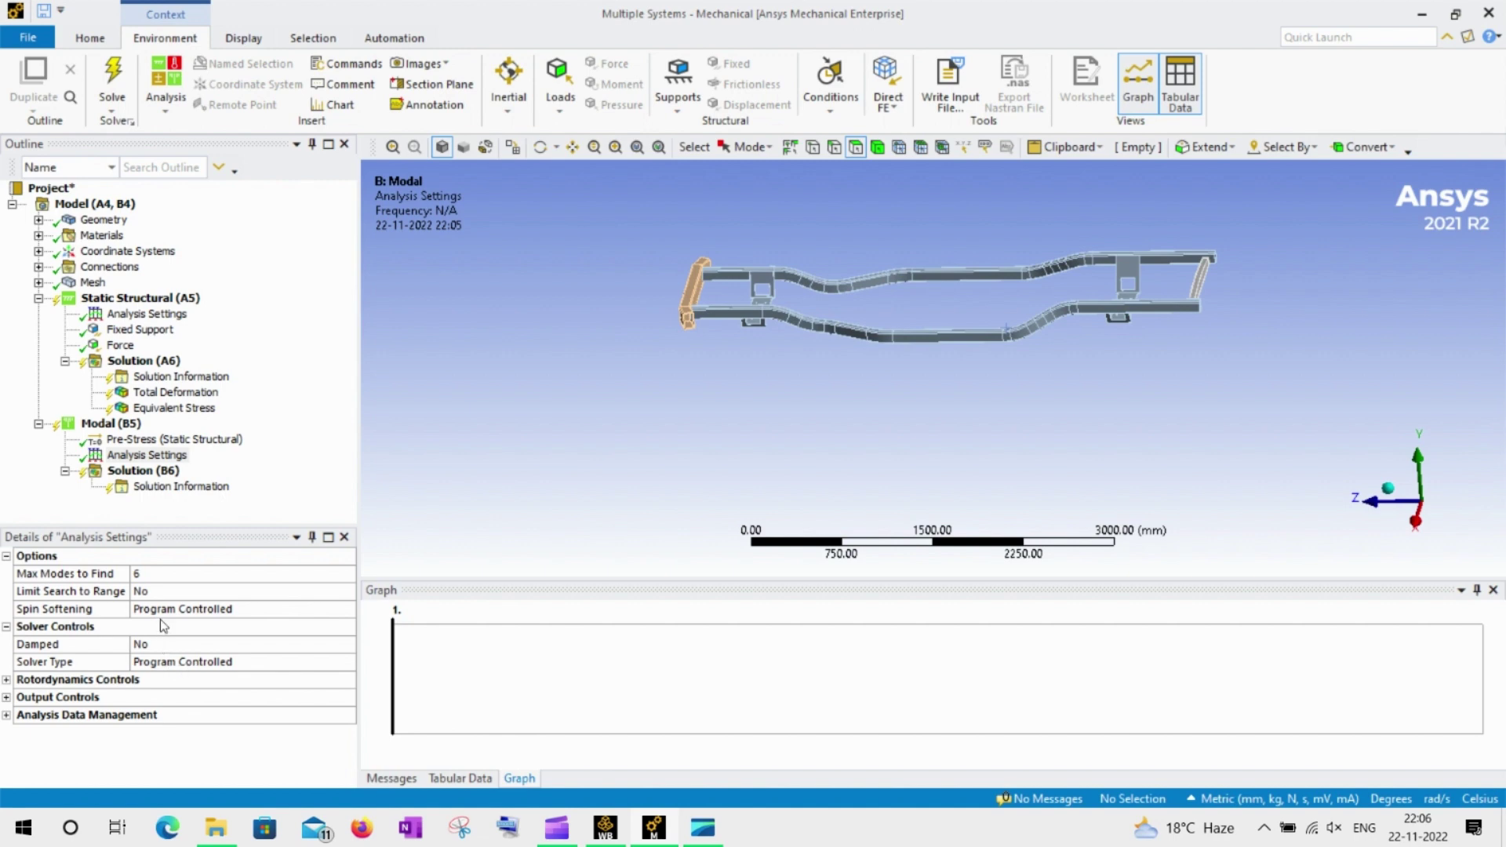
left_click(164, 575)
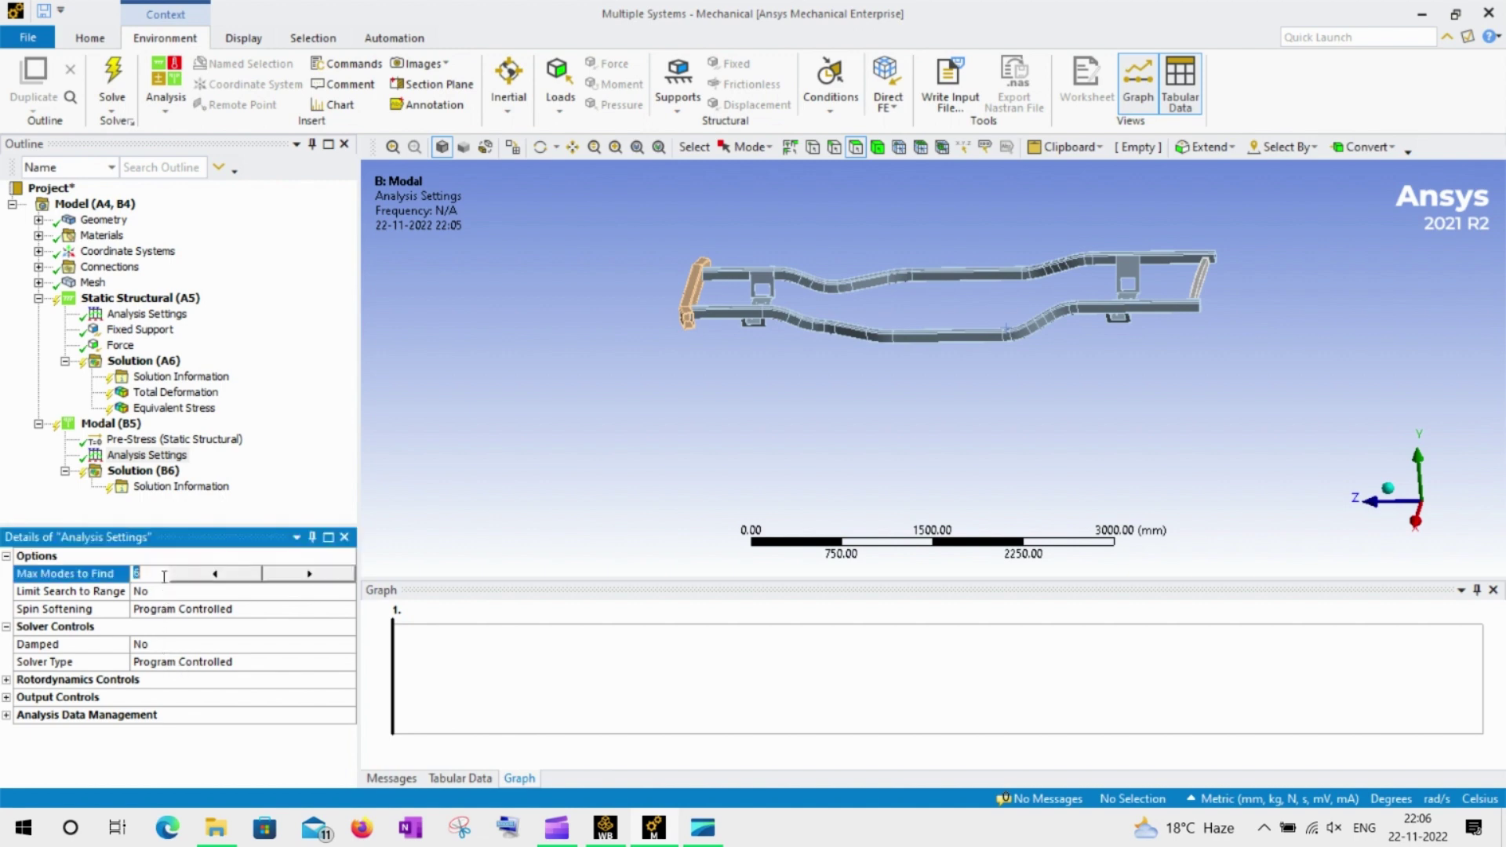
type("10")
key("Return")
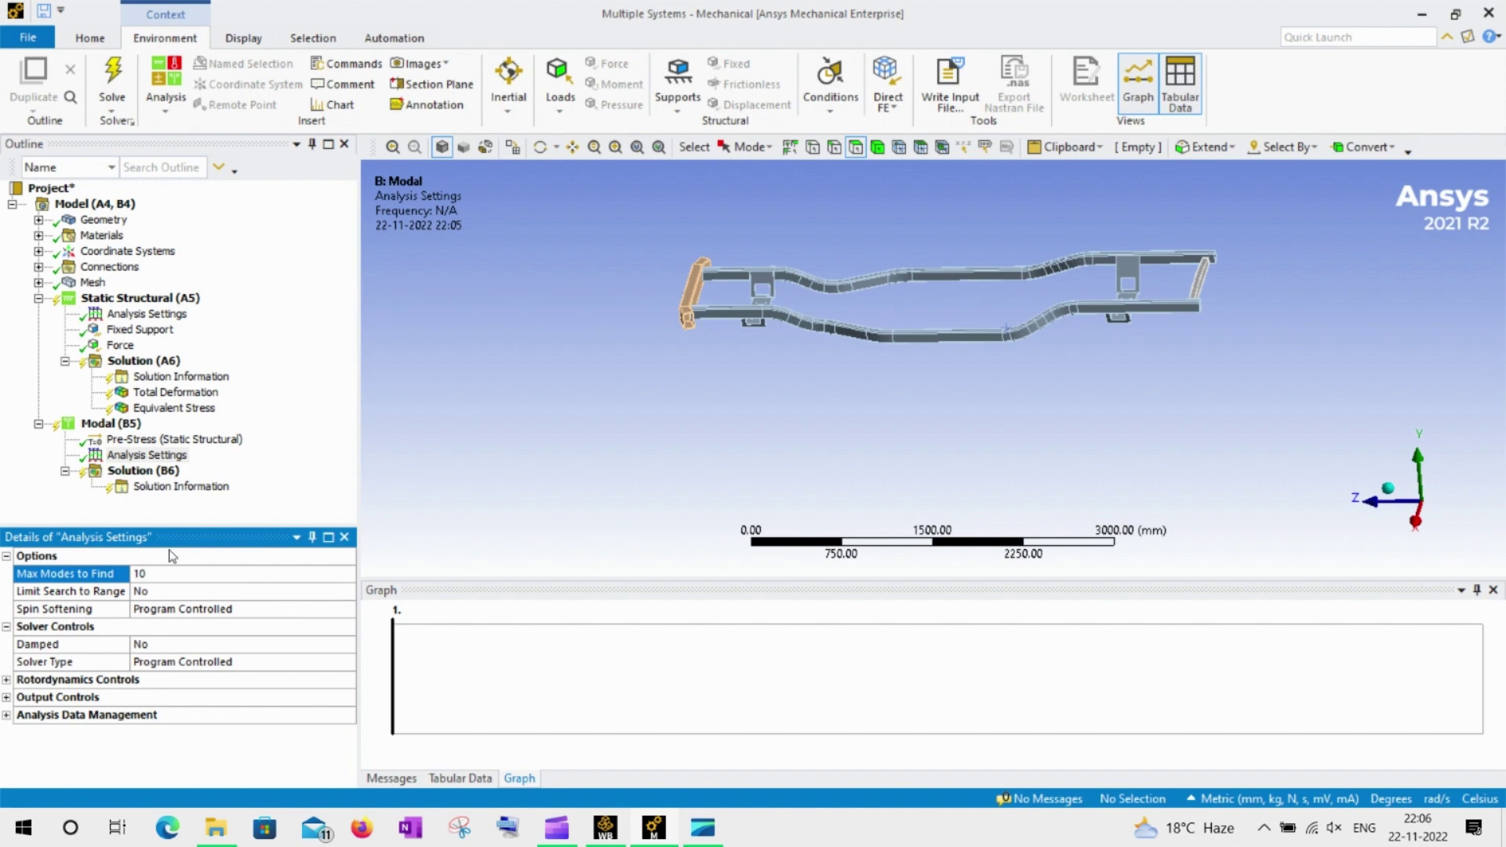
Solve the modal analysis and dismiss the screen-sharing notice.
right_click(144, 474)
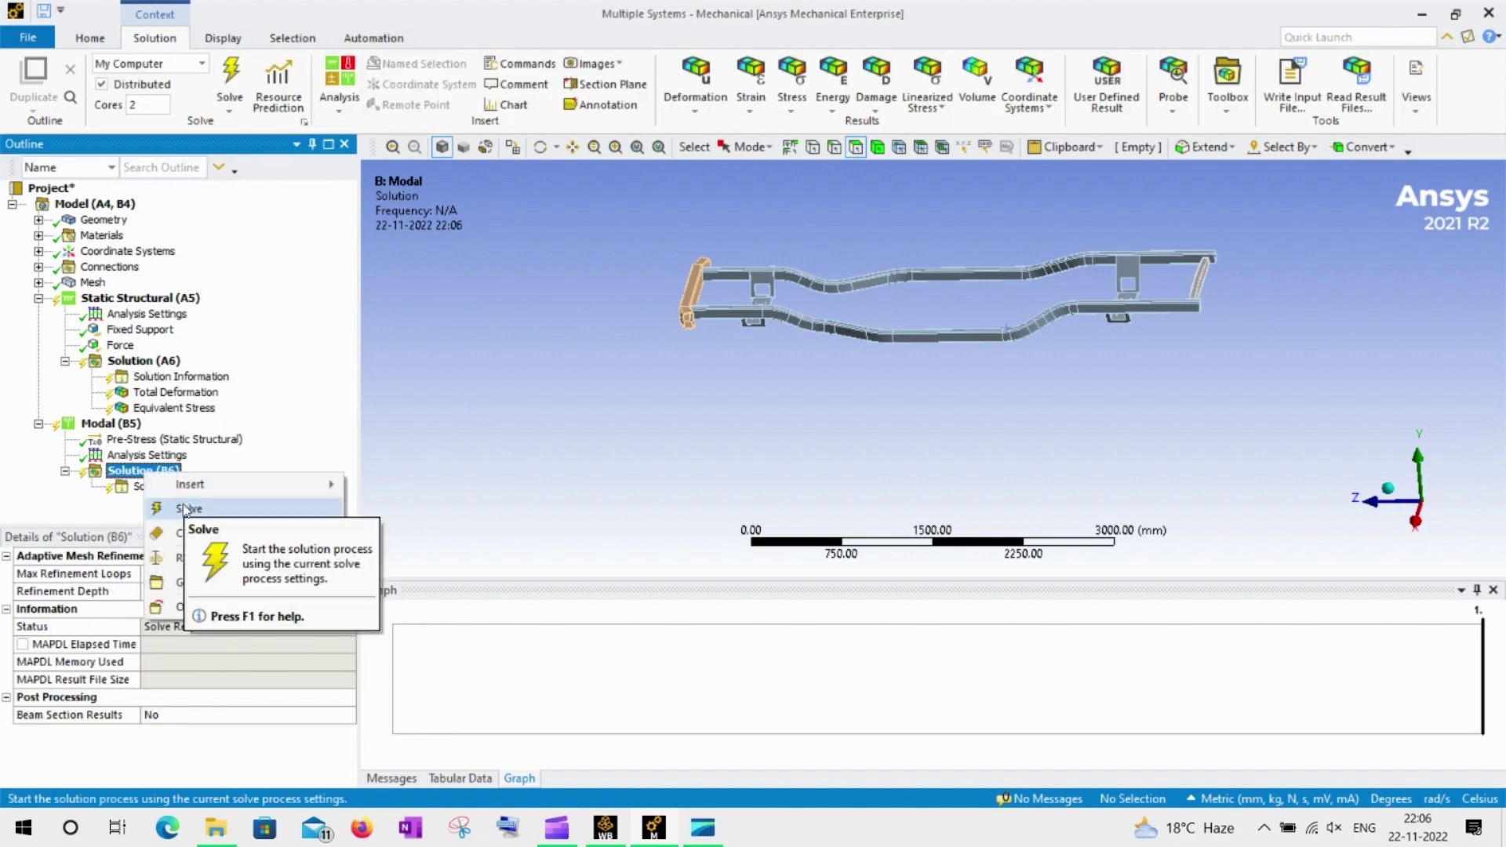
left_click(186, 507)
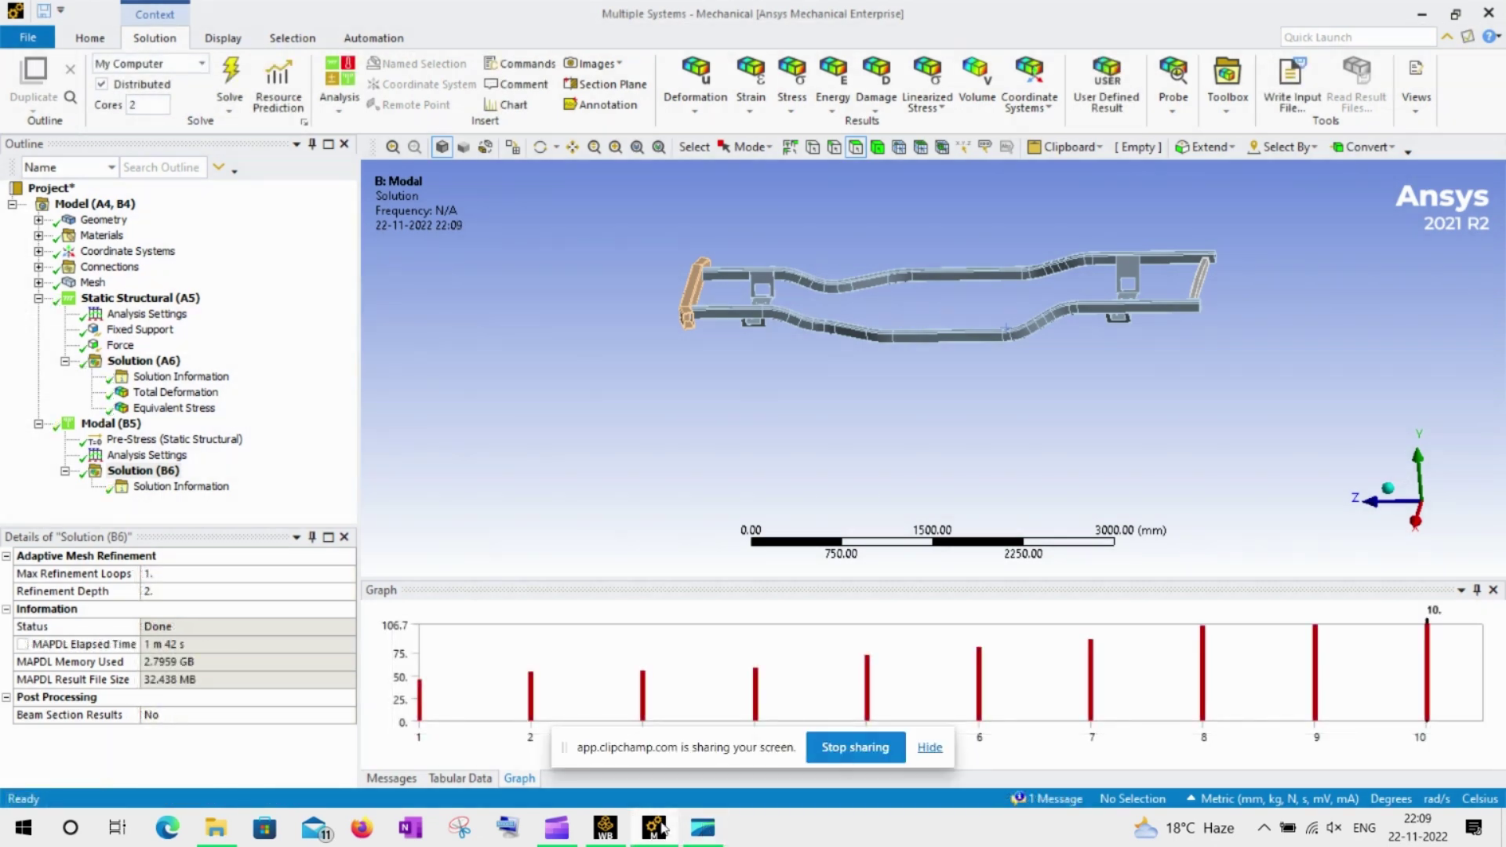
left_click(930, 750)
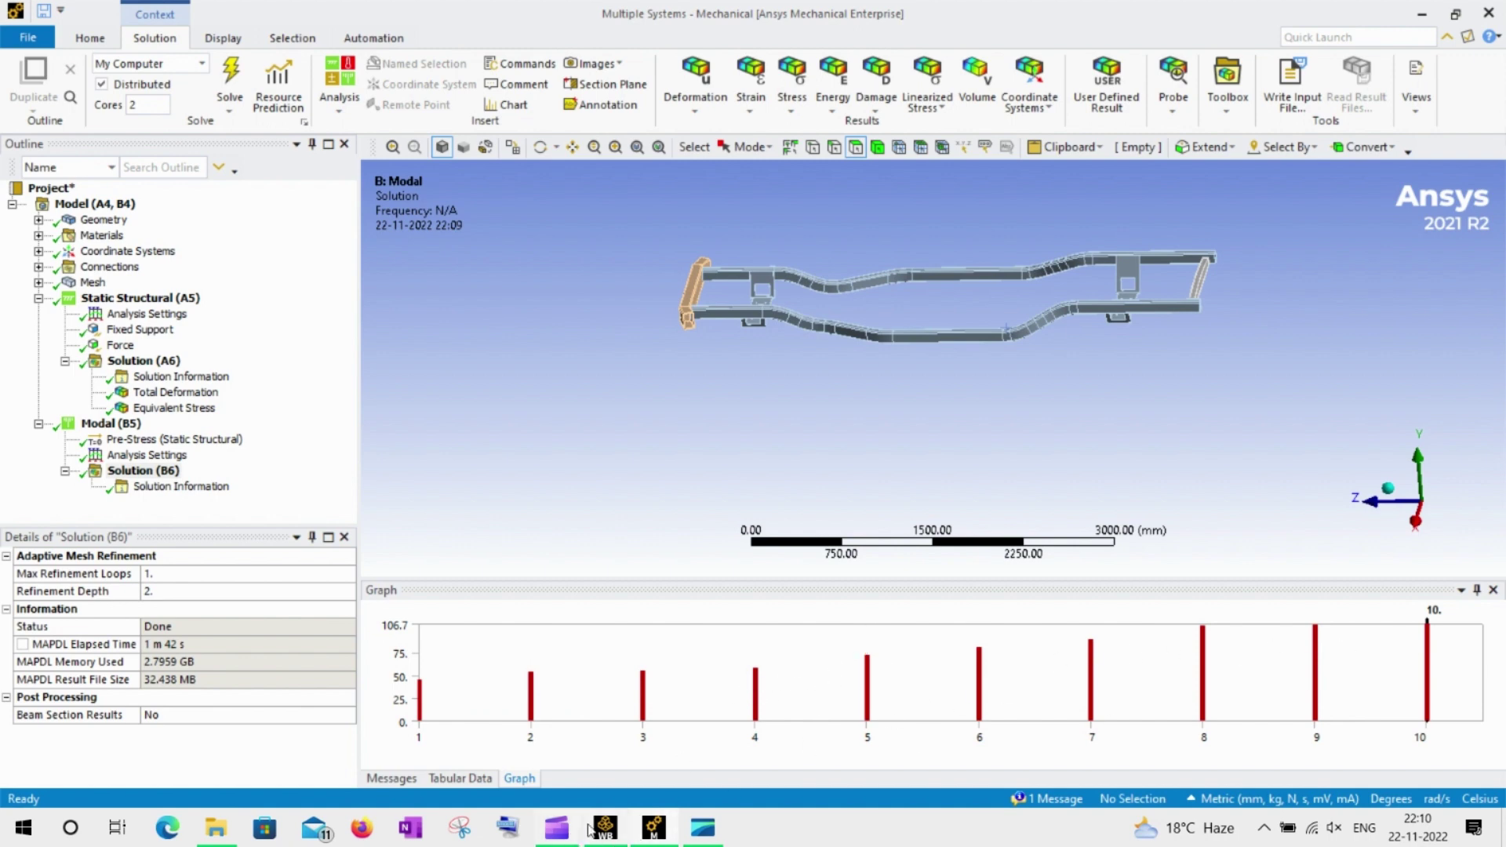
Create mode shape results for all ten modal frequencies from the solution's tabular data.
left_click(455, 779)
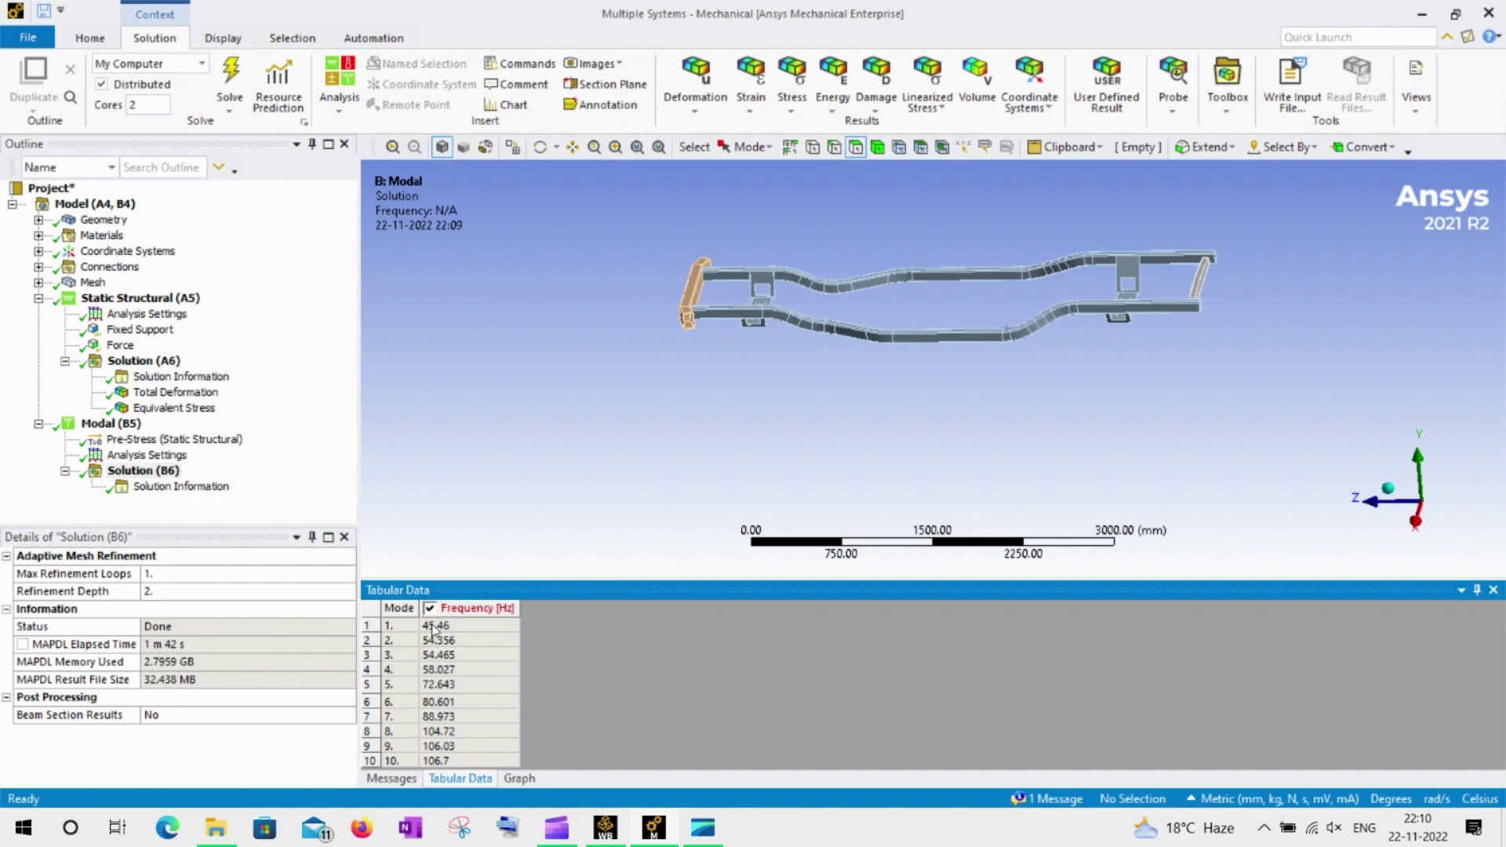
left_click_drag(436, 627, 479, 765)
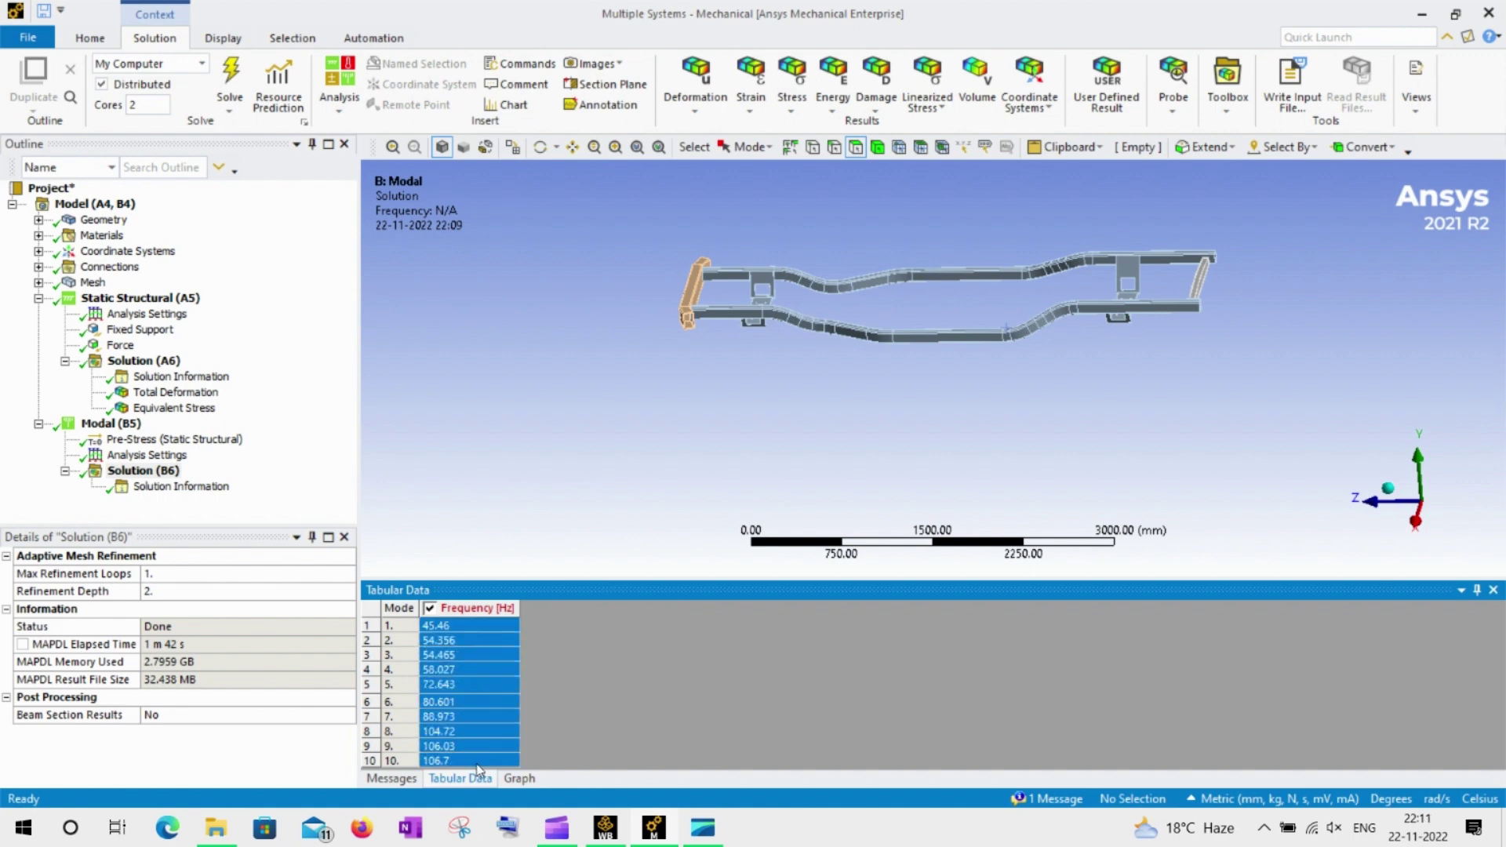
right_click(479, 769)
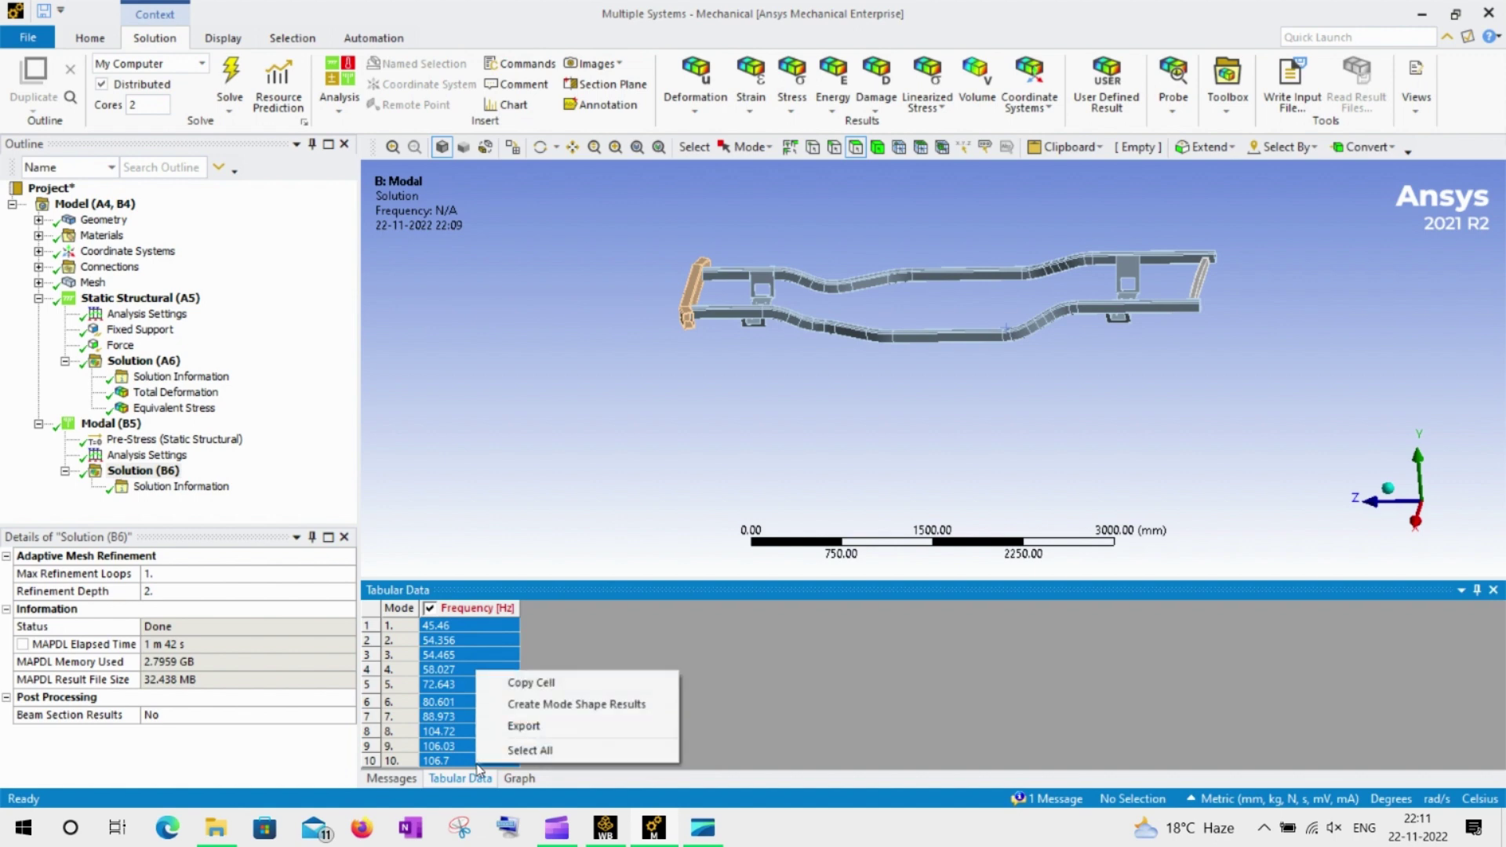
left_click(549, 705)
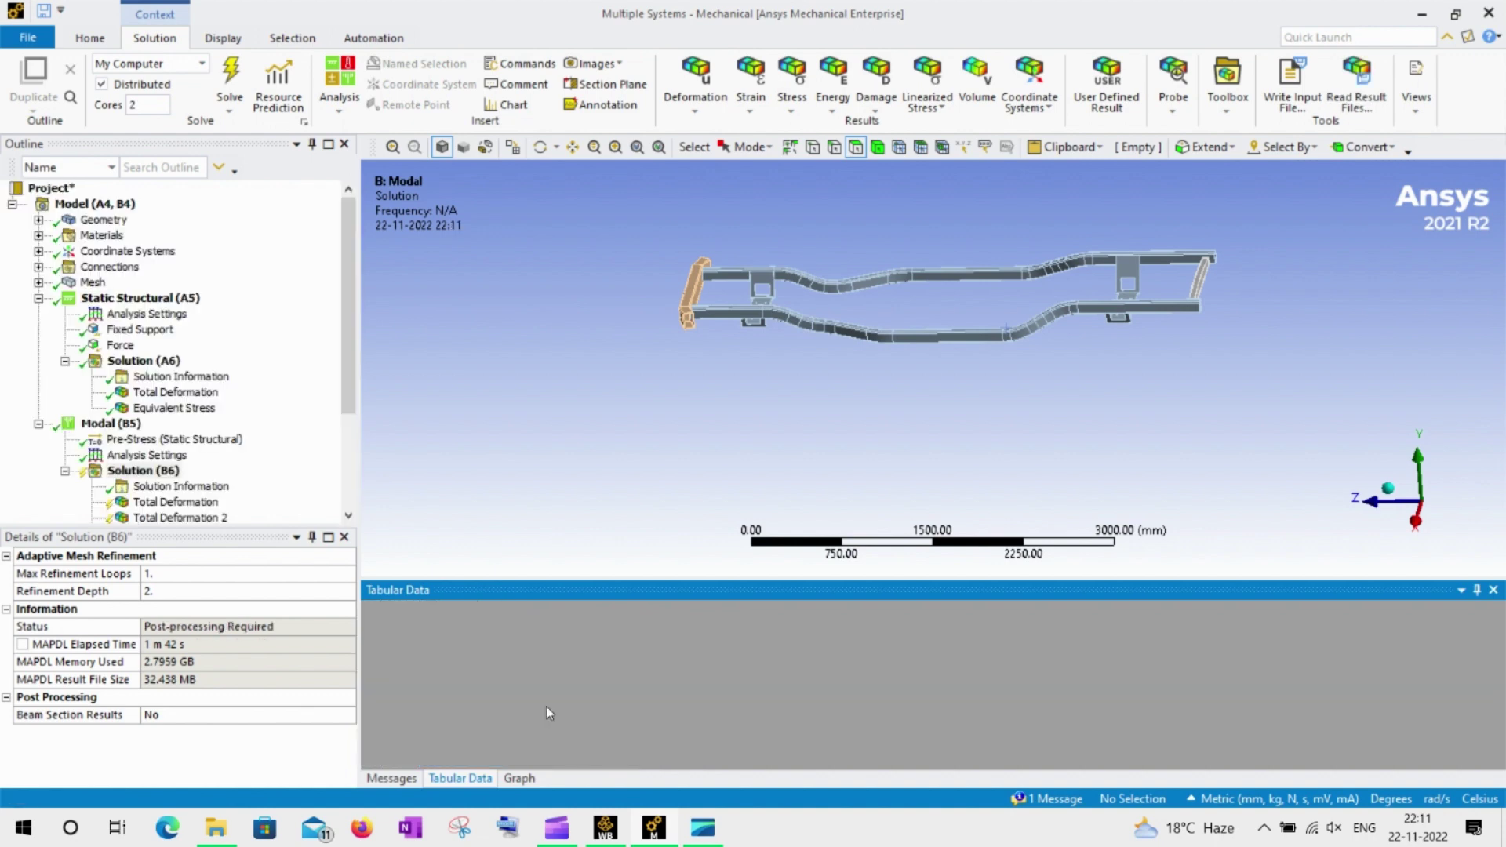
Evaluate all the total deformation results under the modal solution.
scroll(267, 394, "down", 3)
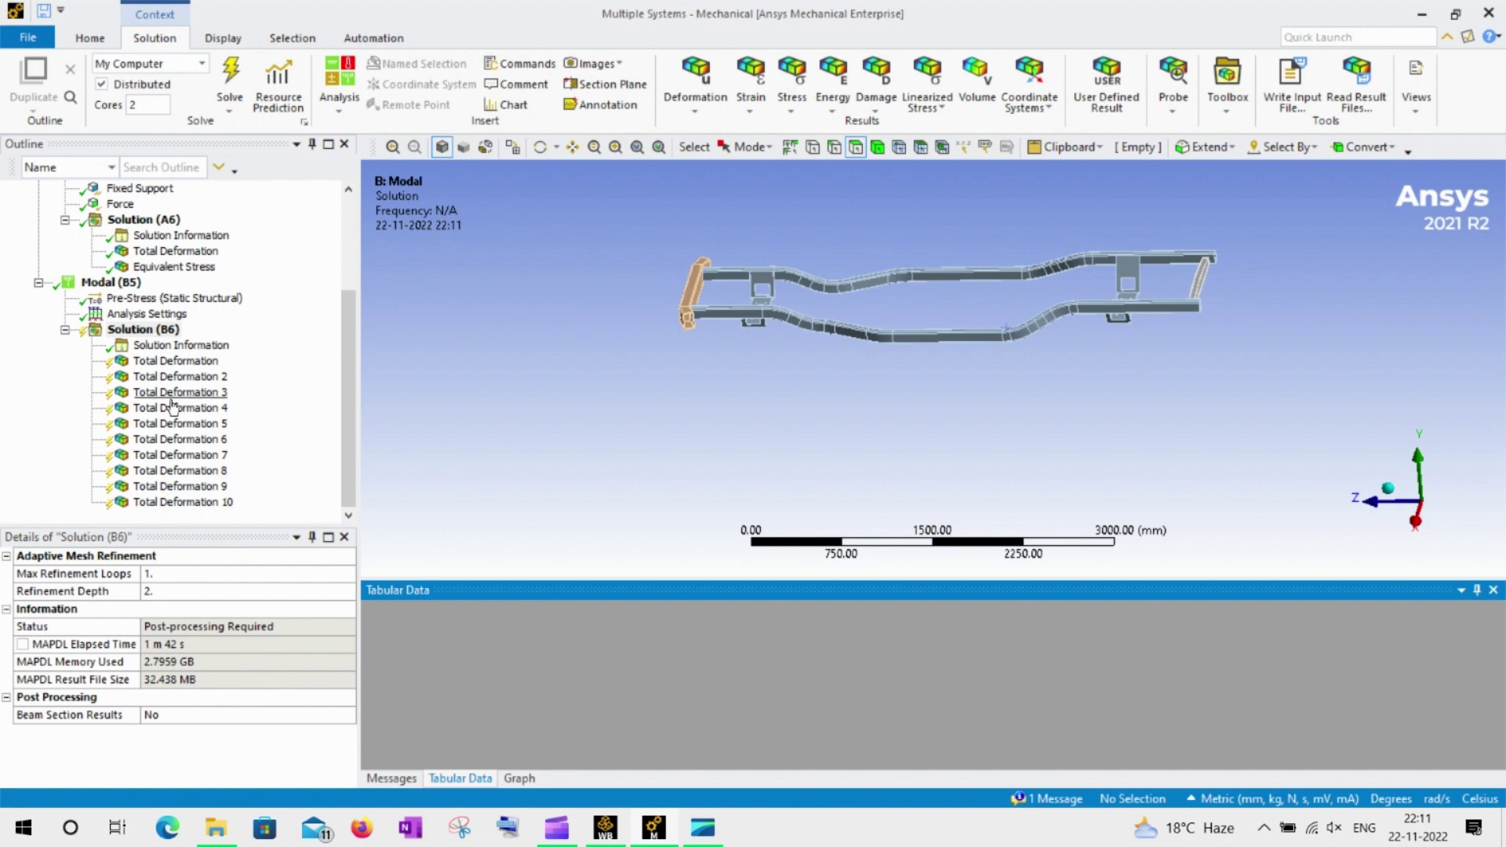
right_click(143, 330)
left_click(191, 371)
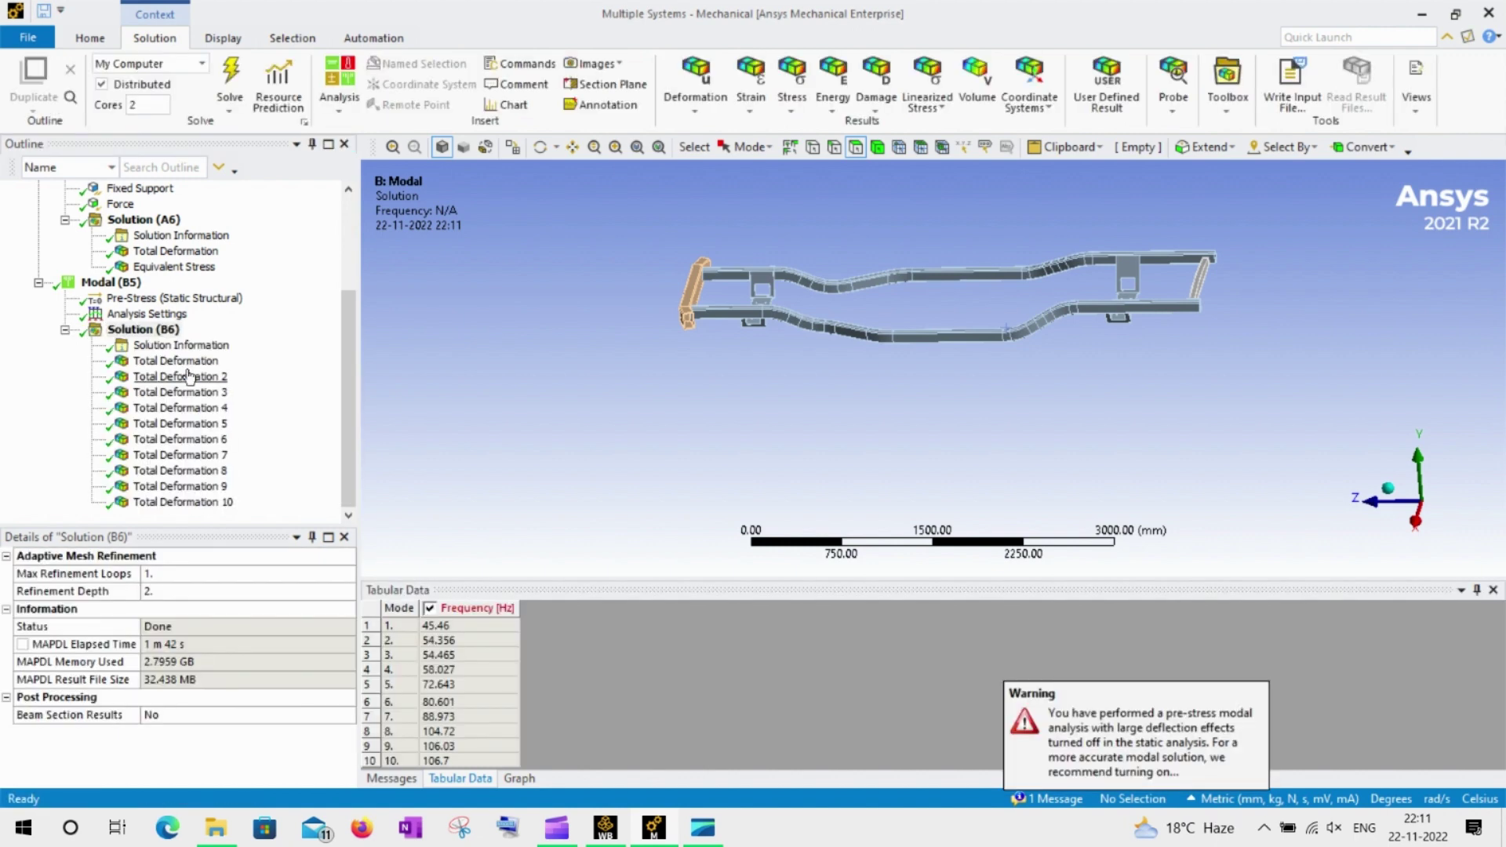
Examine the chassis deformation for the first four mode shapes from several viewing angles.
left_click(189, 364)
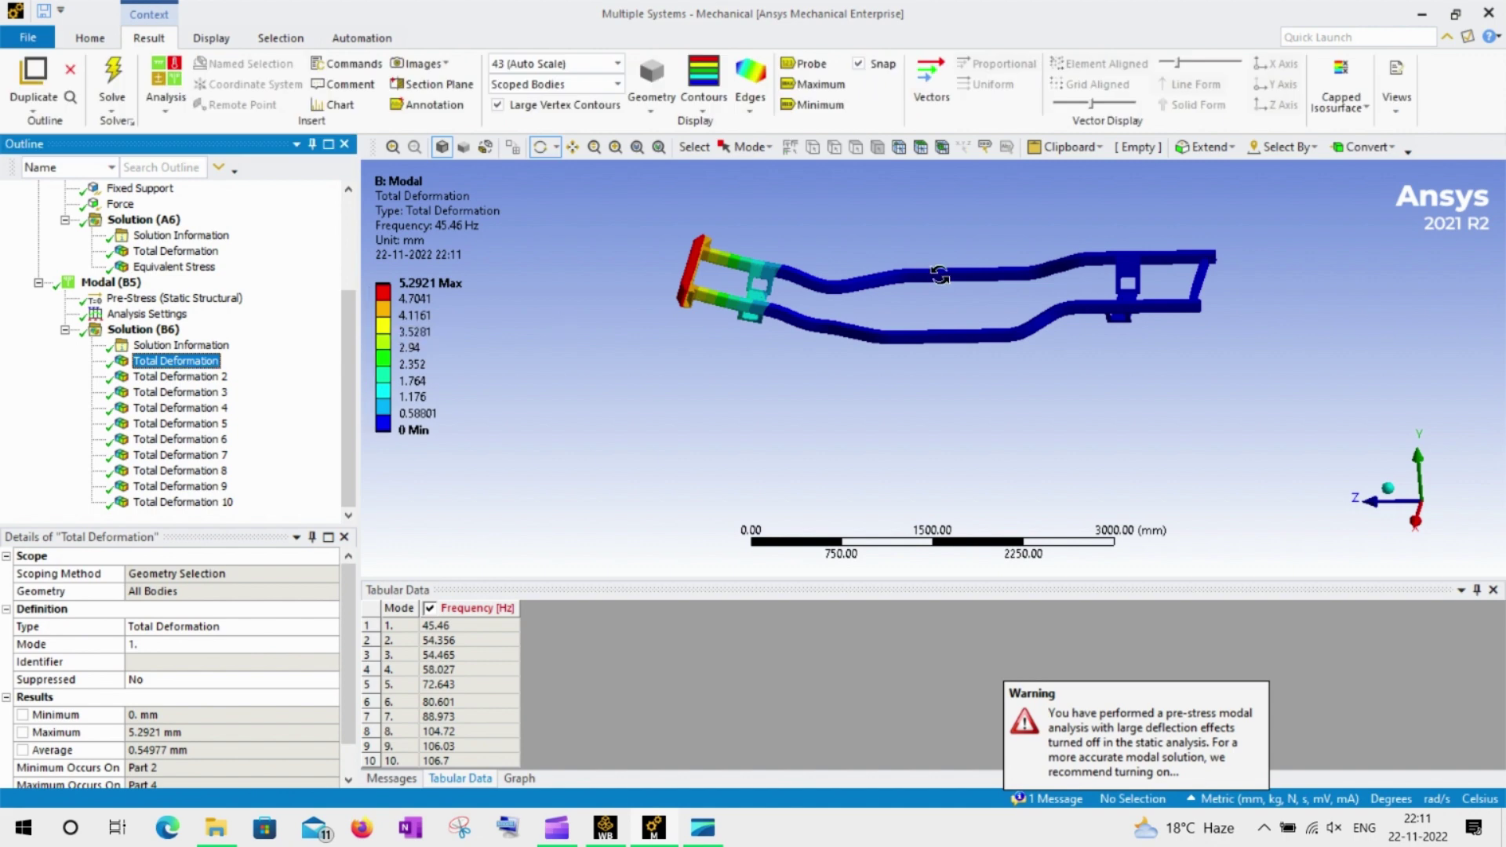
scroll(881, 251, "up", 2)
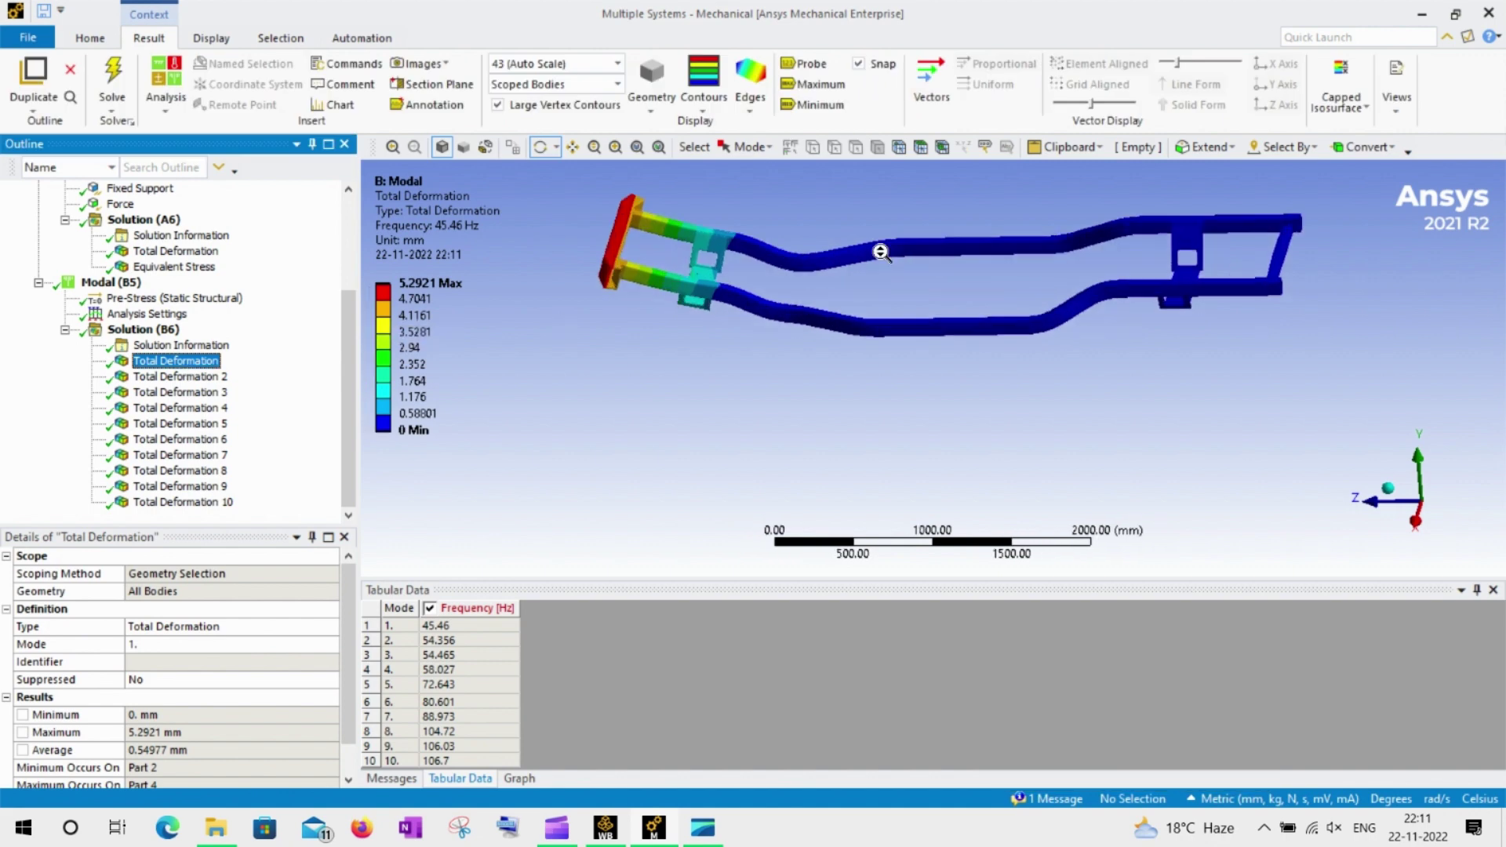
middle_click_drag(881, 253, 888, 316, "ctrl")
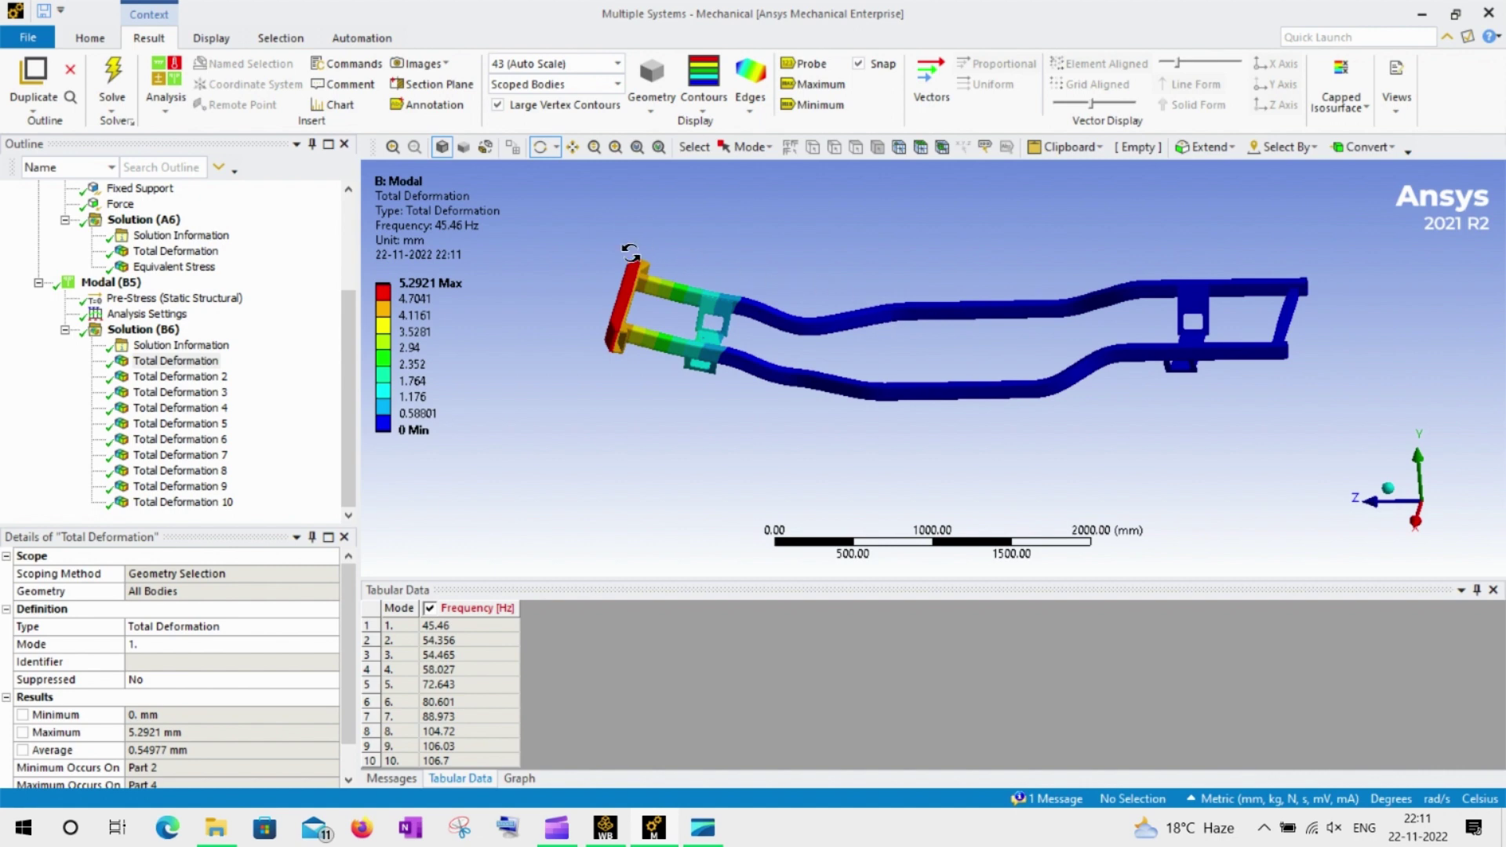
left_click(410, 290)
left_click(189, 378)
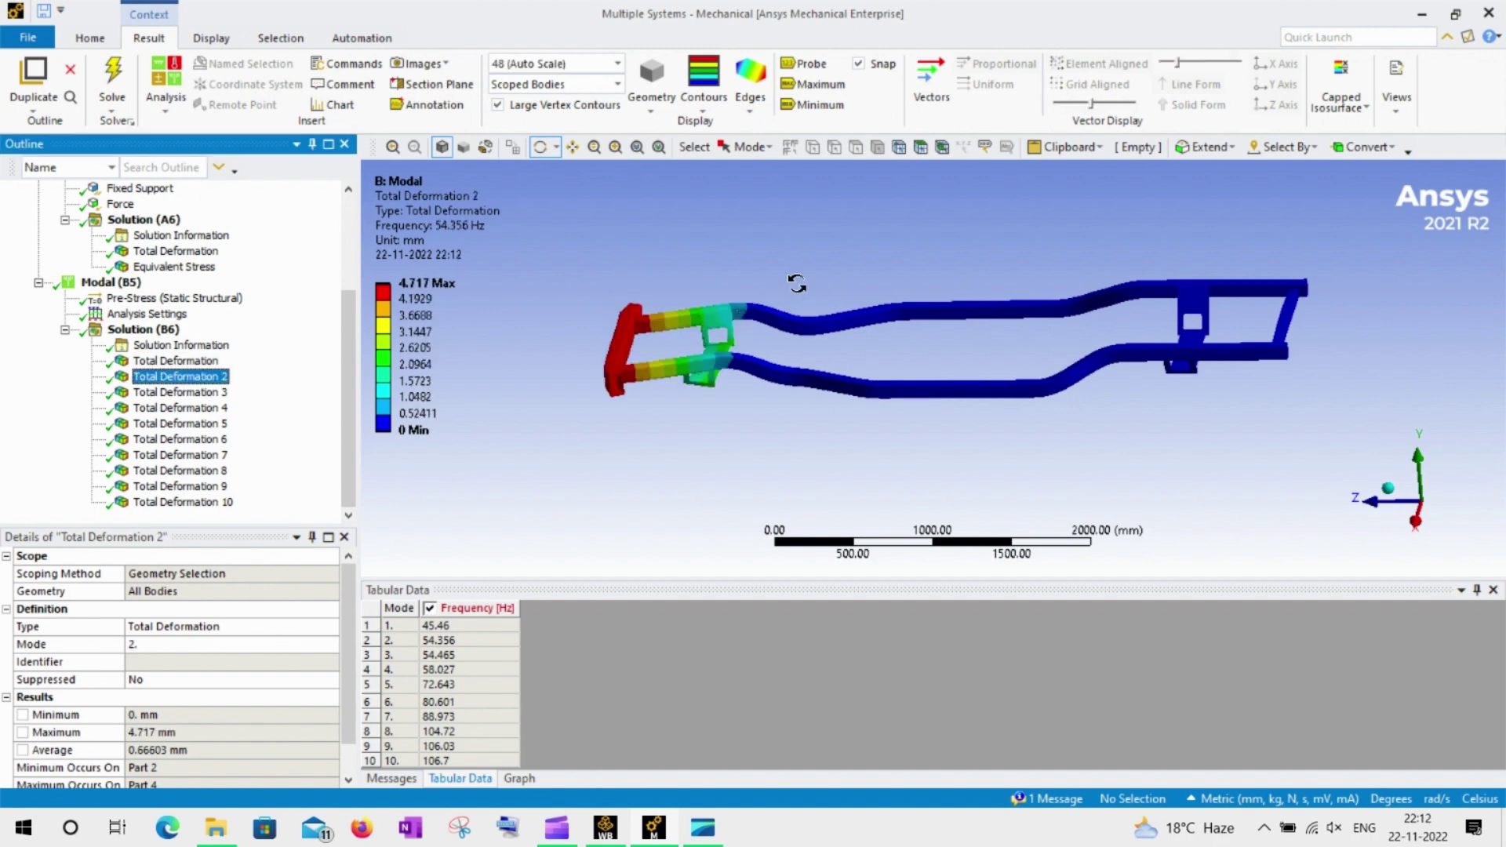
left_click_drag(796, 279, 789, 319)
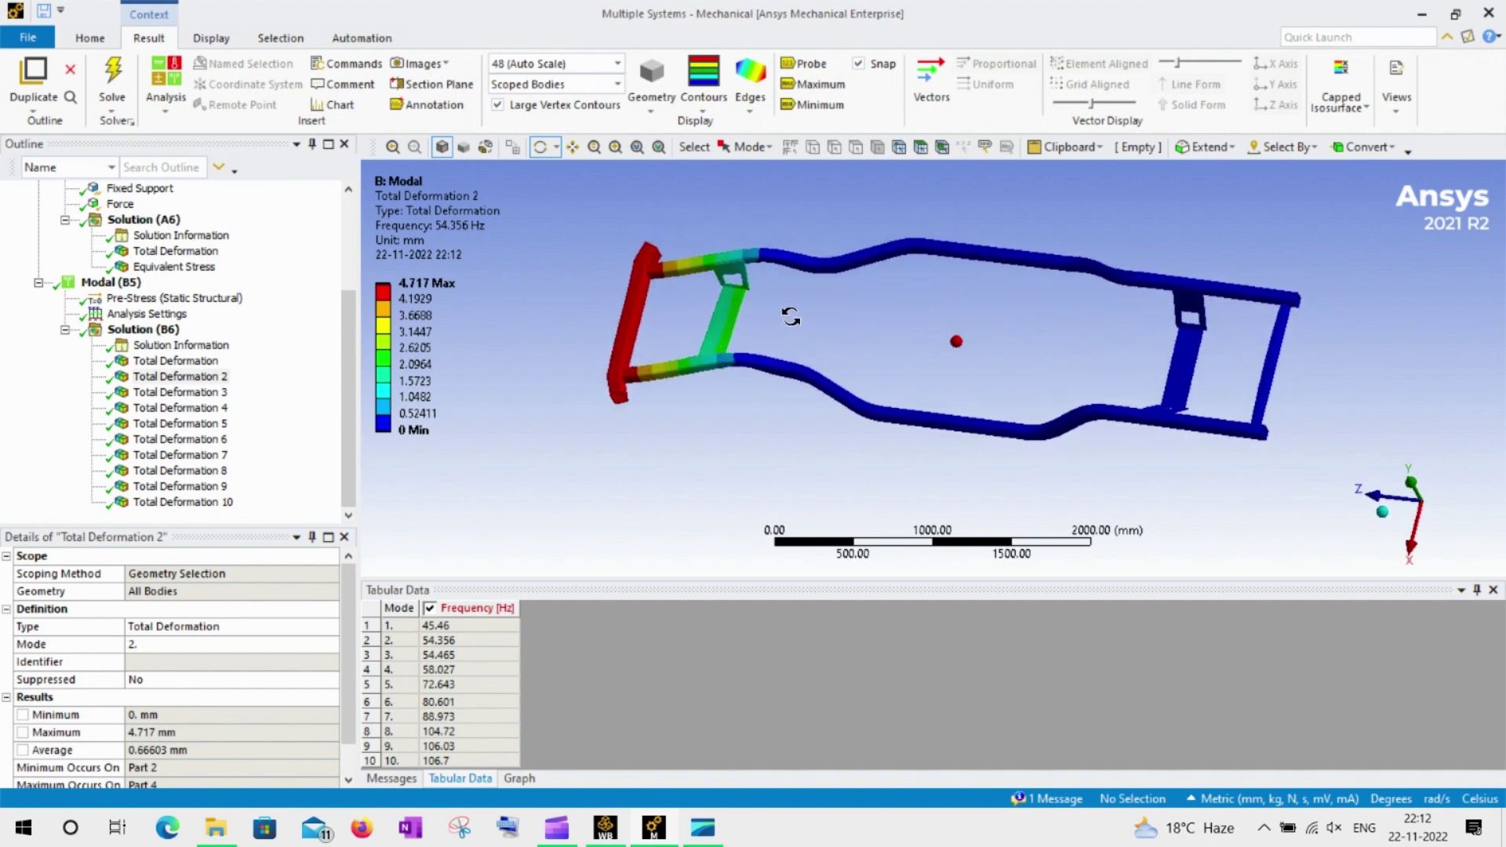
left_click(197, 392)
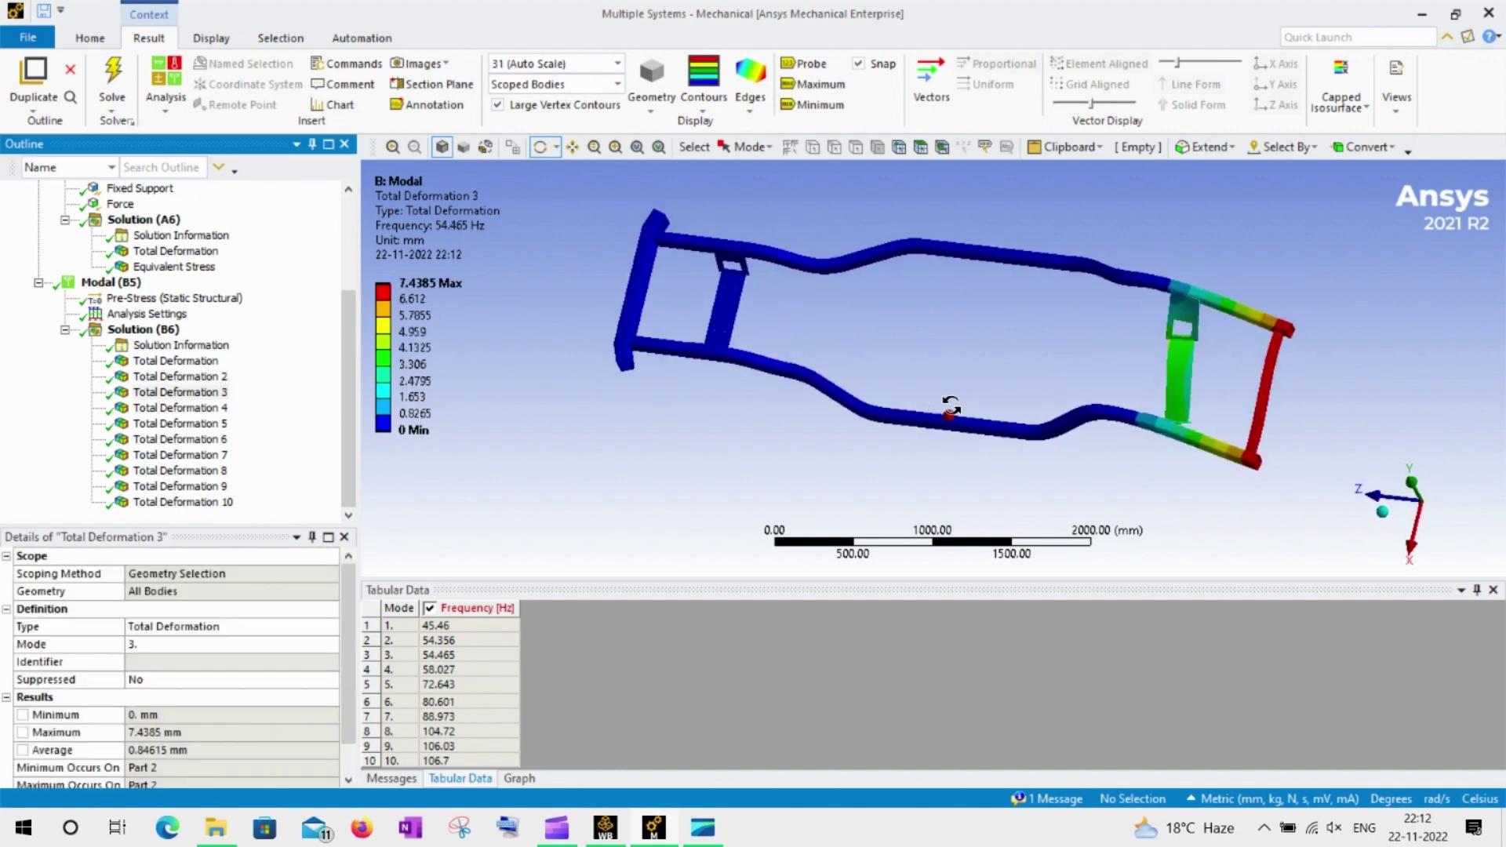
mouse_move(952, 409)
left_mouse_down()
mouse_move(972, 373)
mouse_move(960, 364)
mouse_move(975, 397)
left_mouse_up()
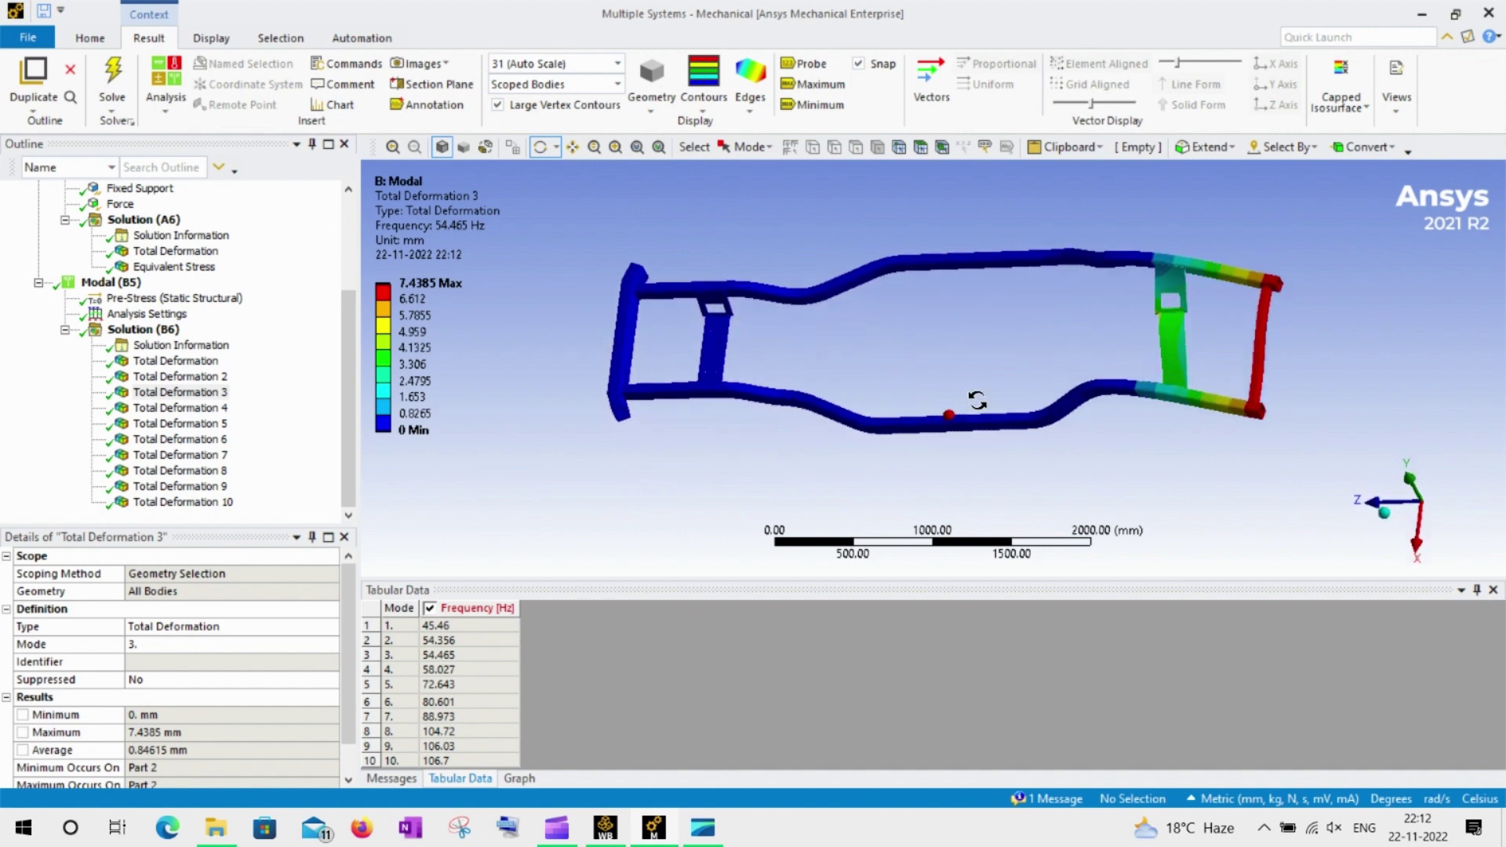
left_click(206, 408)
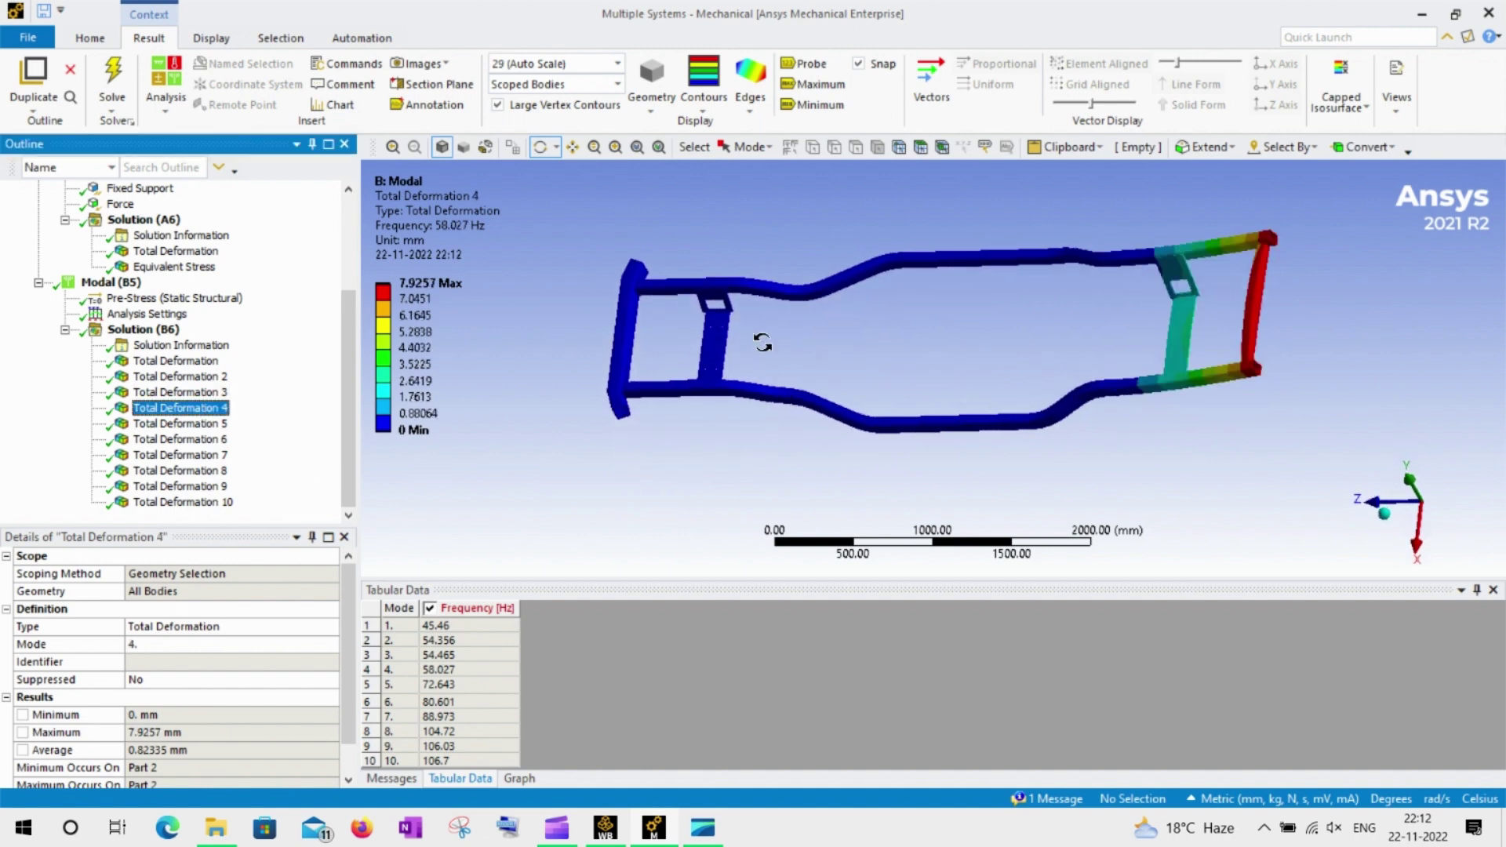
left_click_drag(1052, 342, 1068, 300)
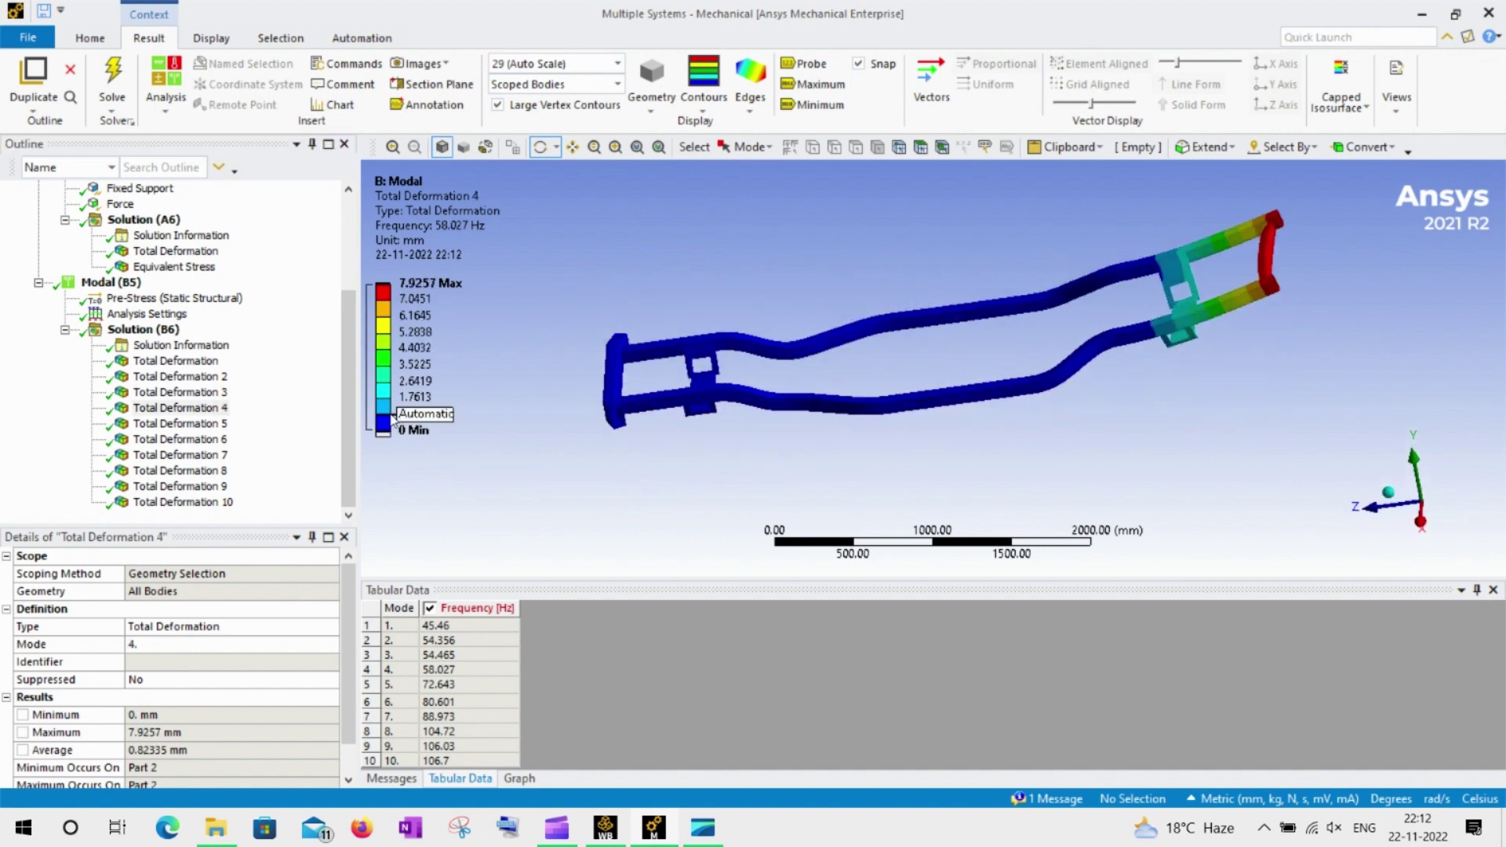
Go through the total deformation results of modes 5 to 10 one after another.
left_click(200, 425)
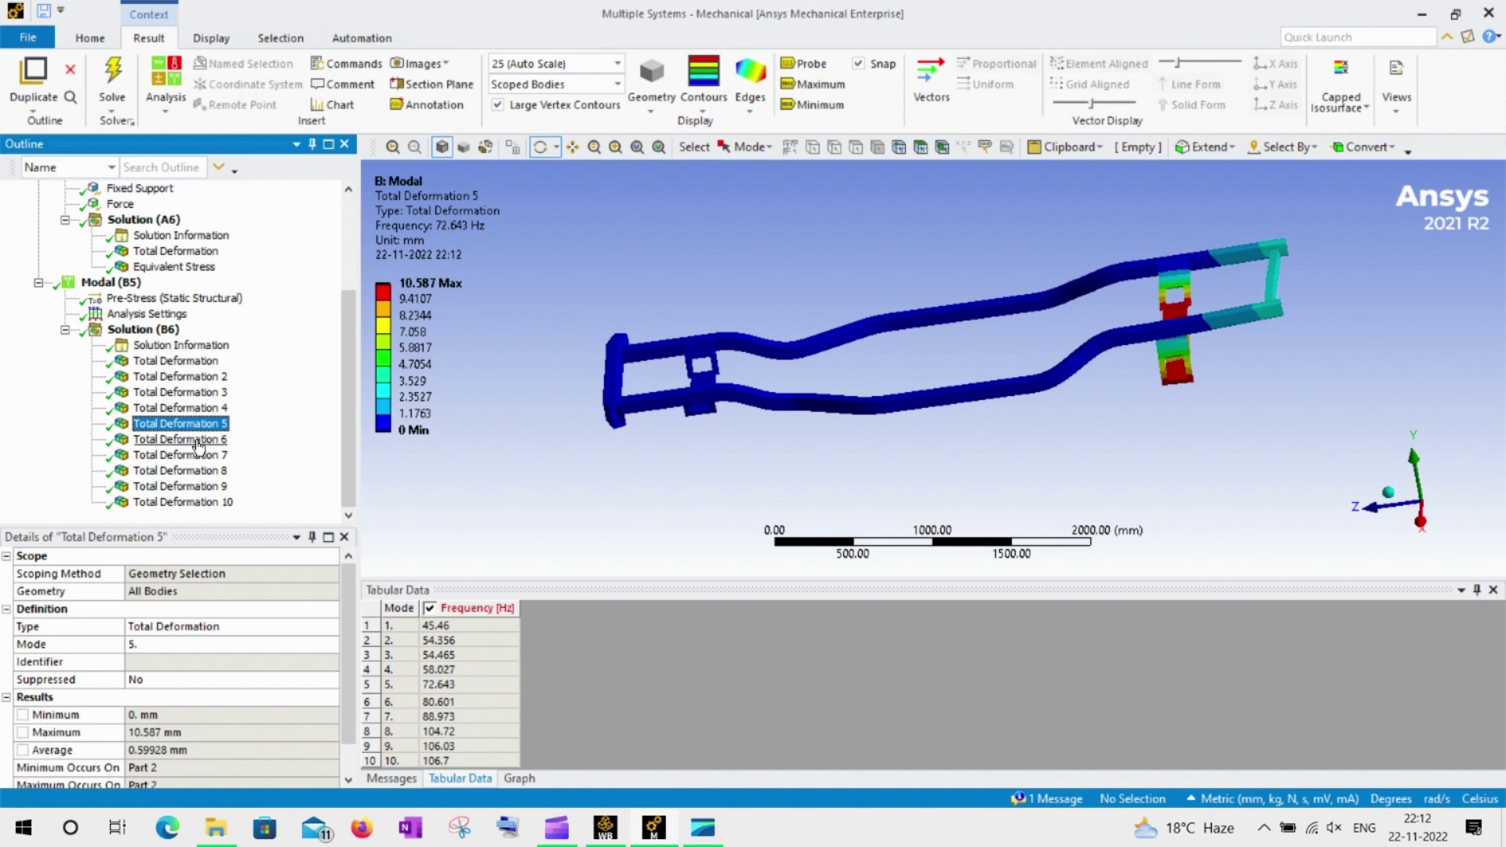
left_click(199, 441)
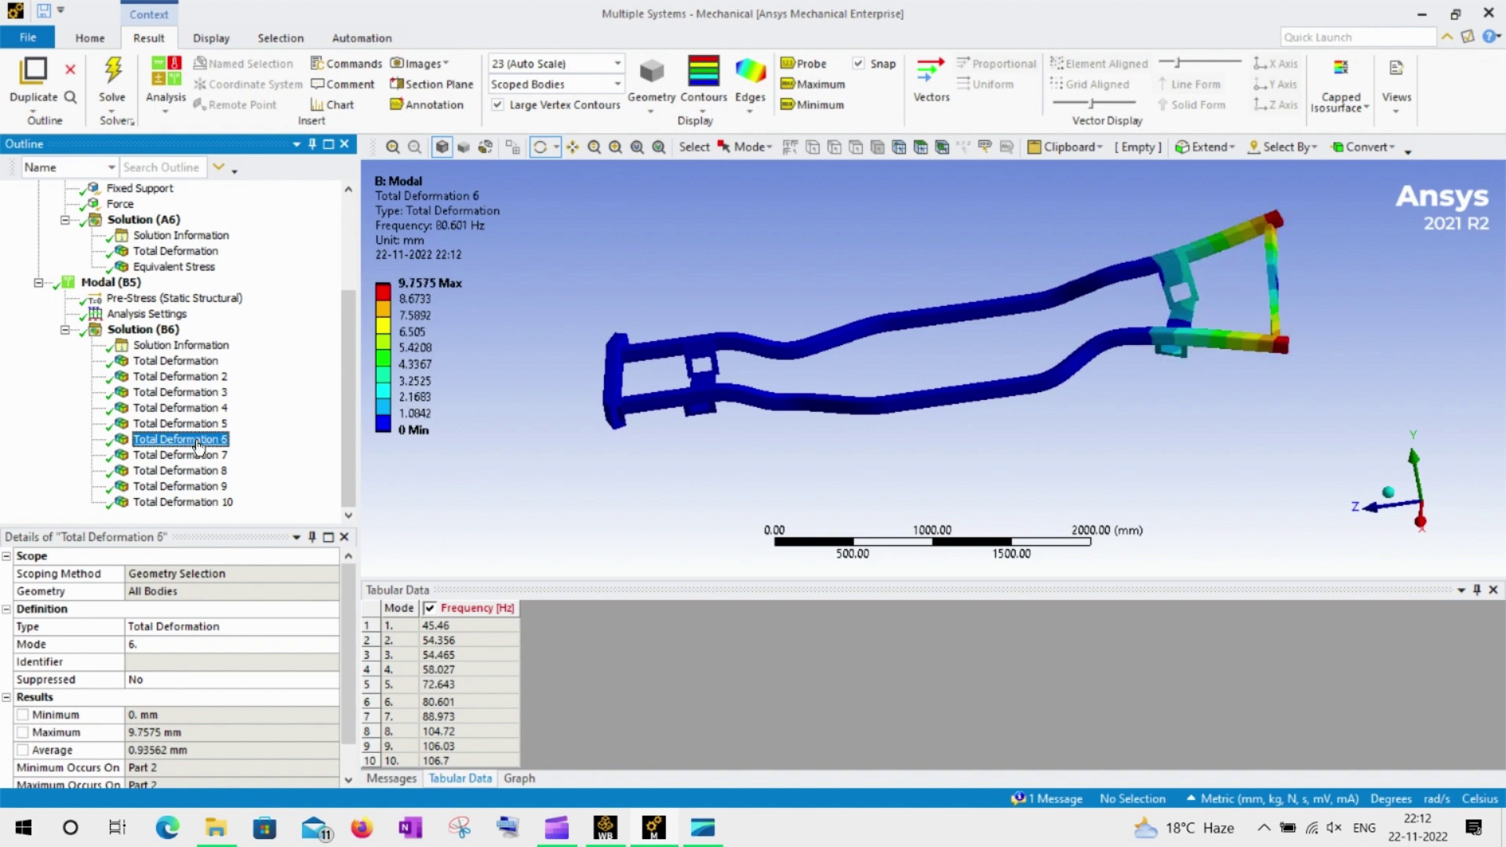
left_click(203, 458)
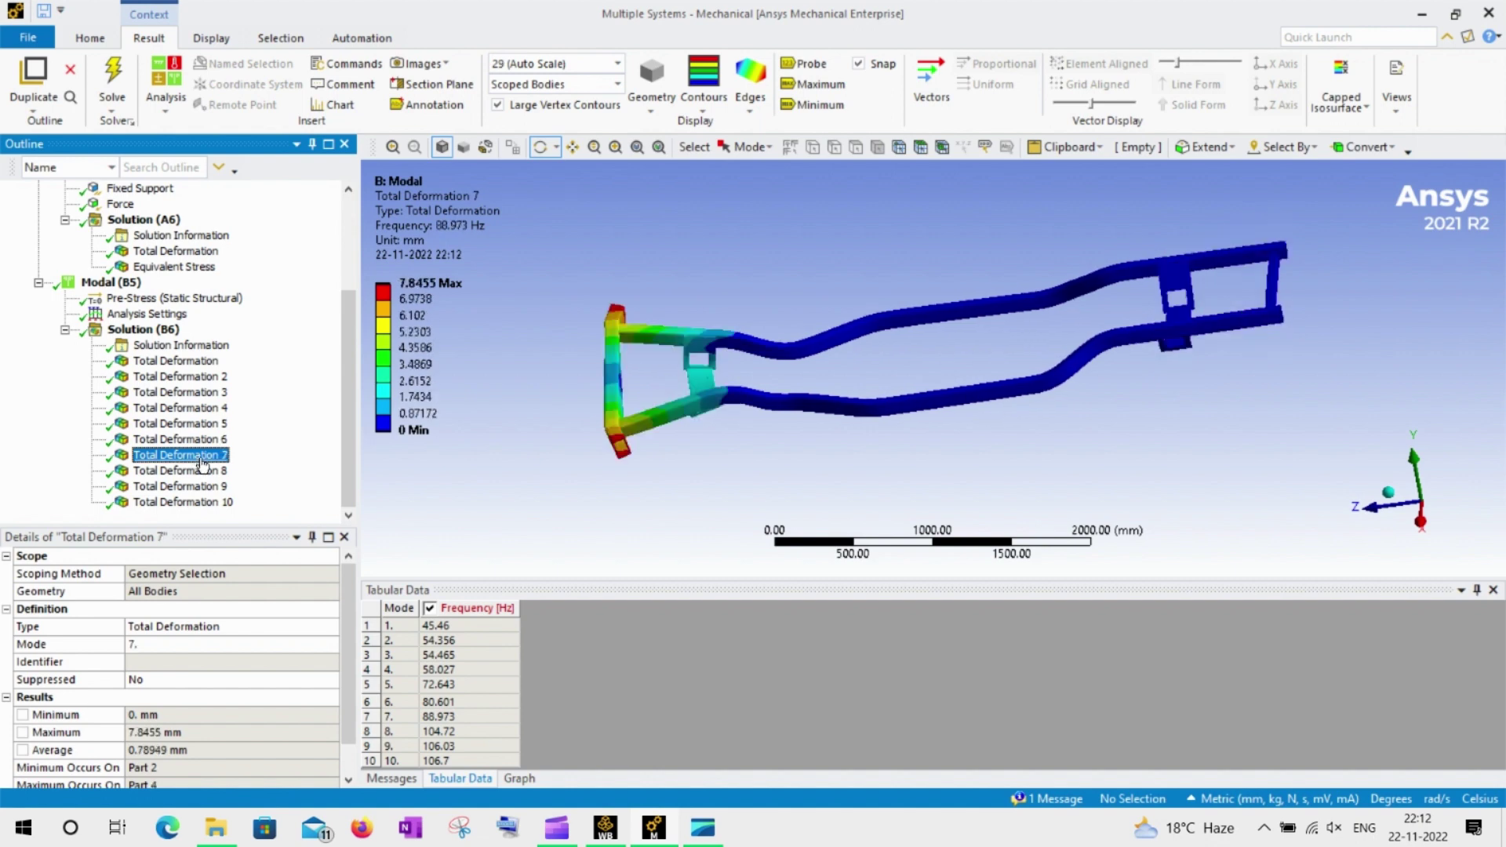
left_click(205, 471)
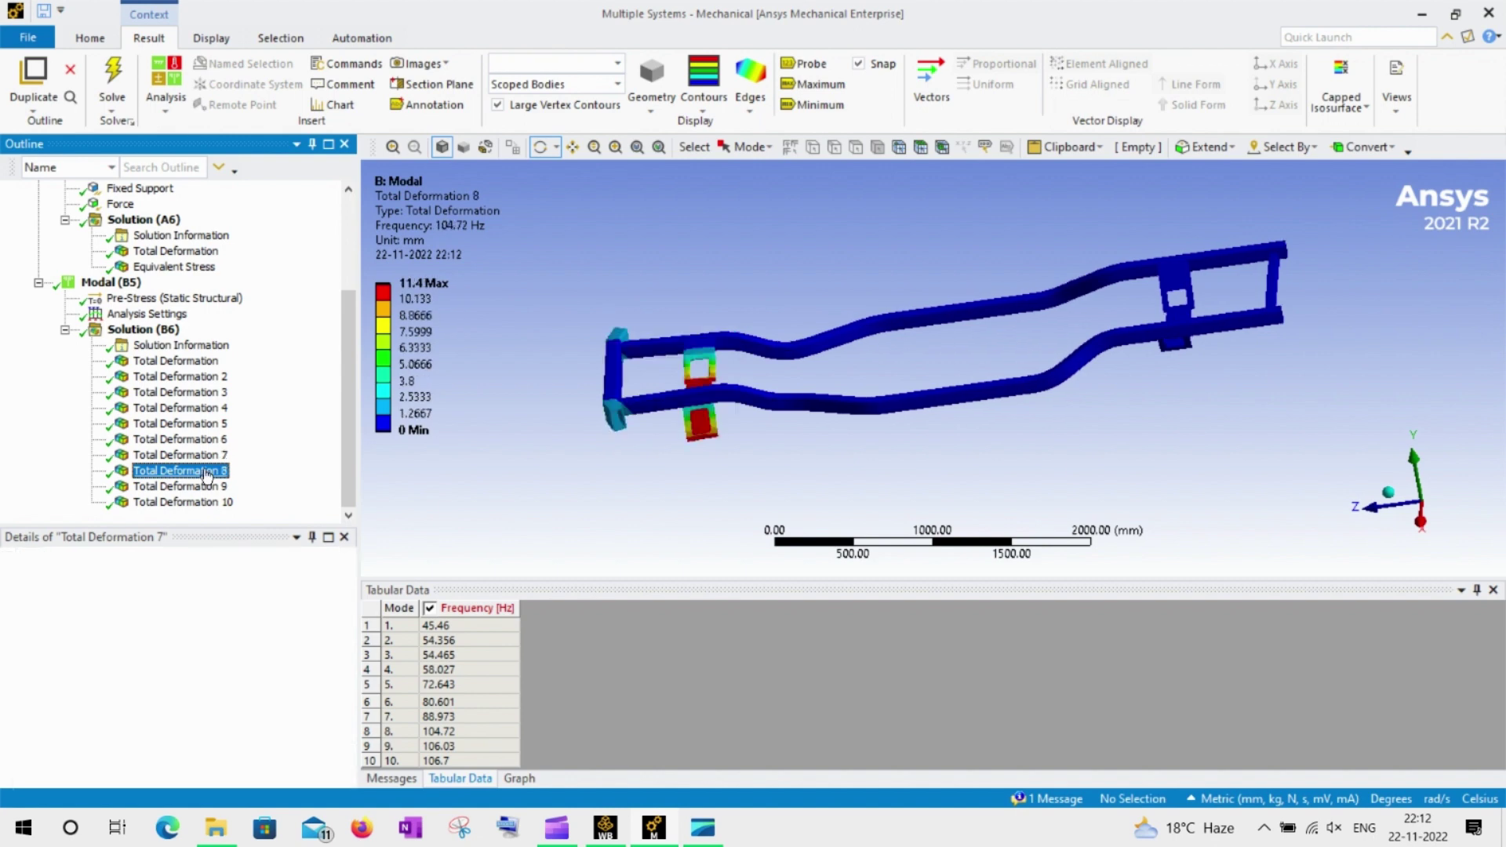
left_click(209, 487)
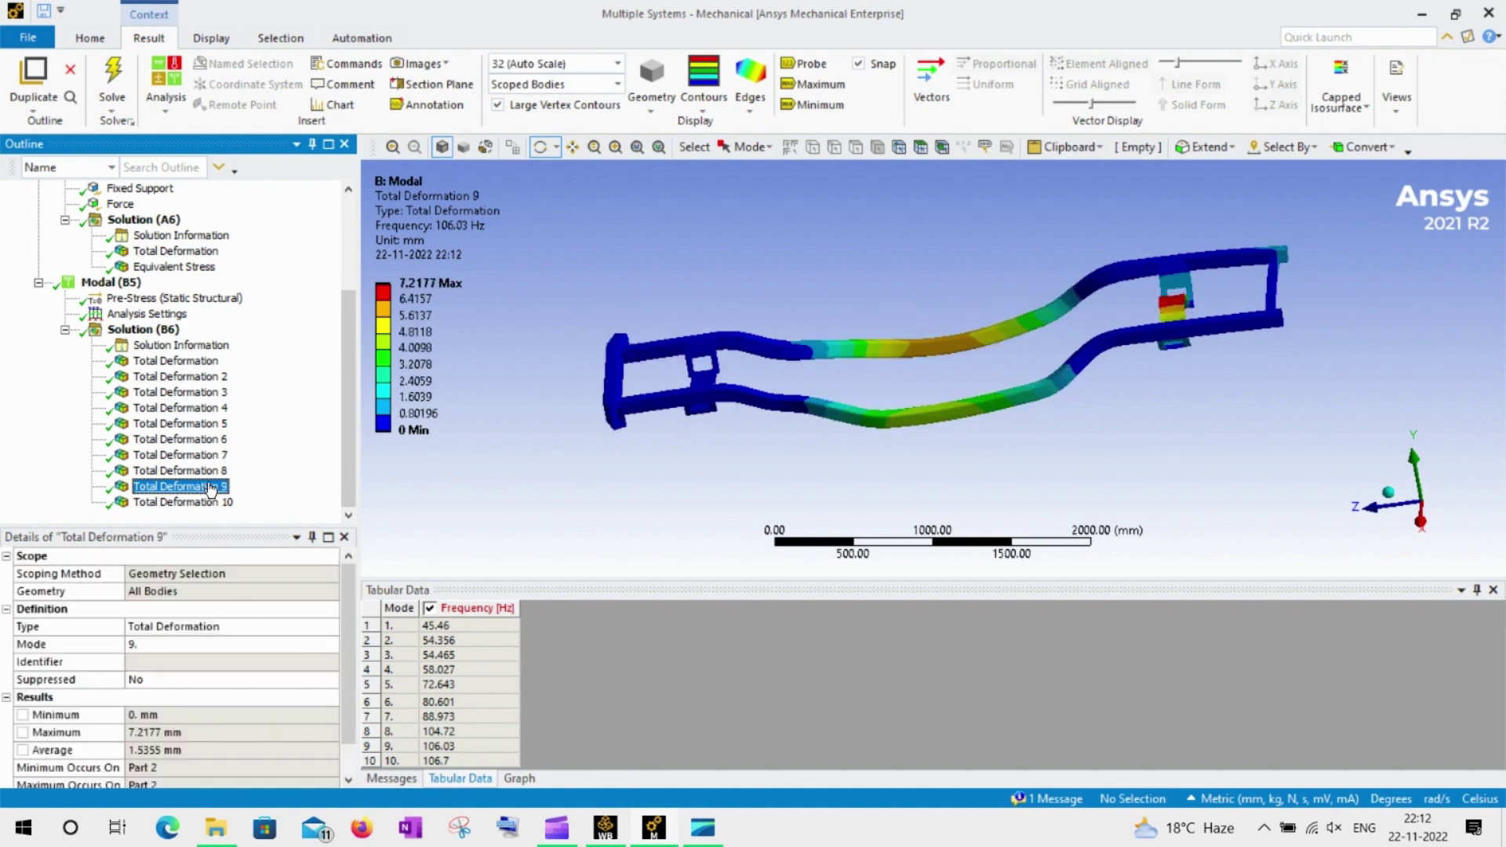
left_click(206, 502)
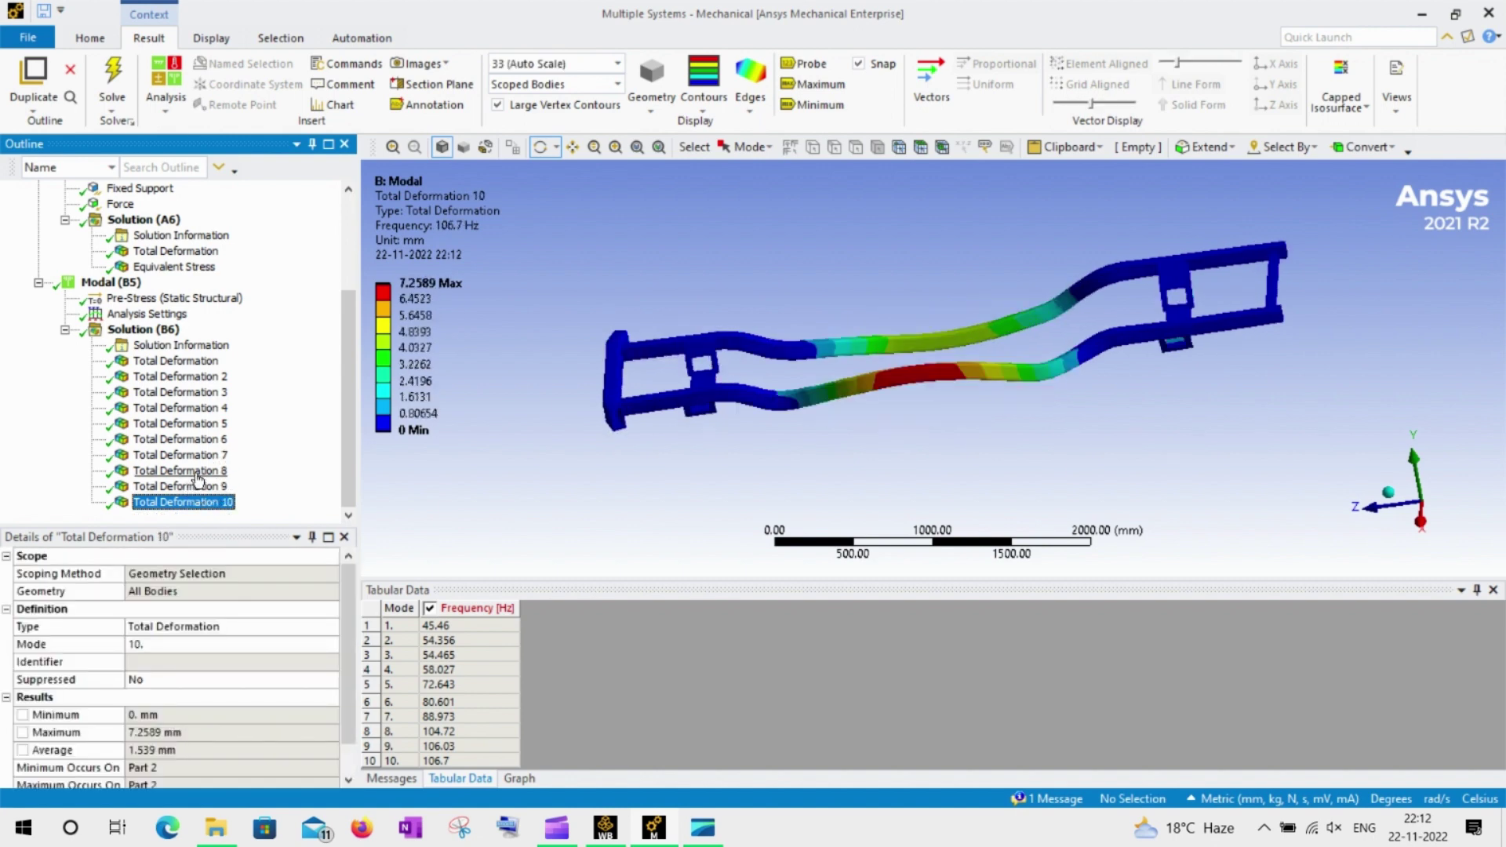
Return to the mode 7 deformation result, and compare the mode 9 and mode 10 shapes from different angles.
key("Up")
key("Up")
key("Up")
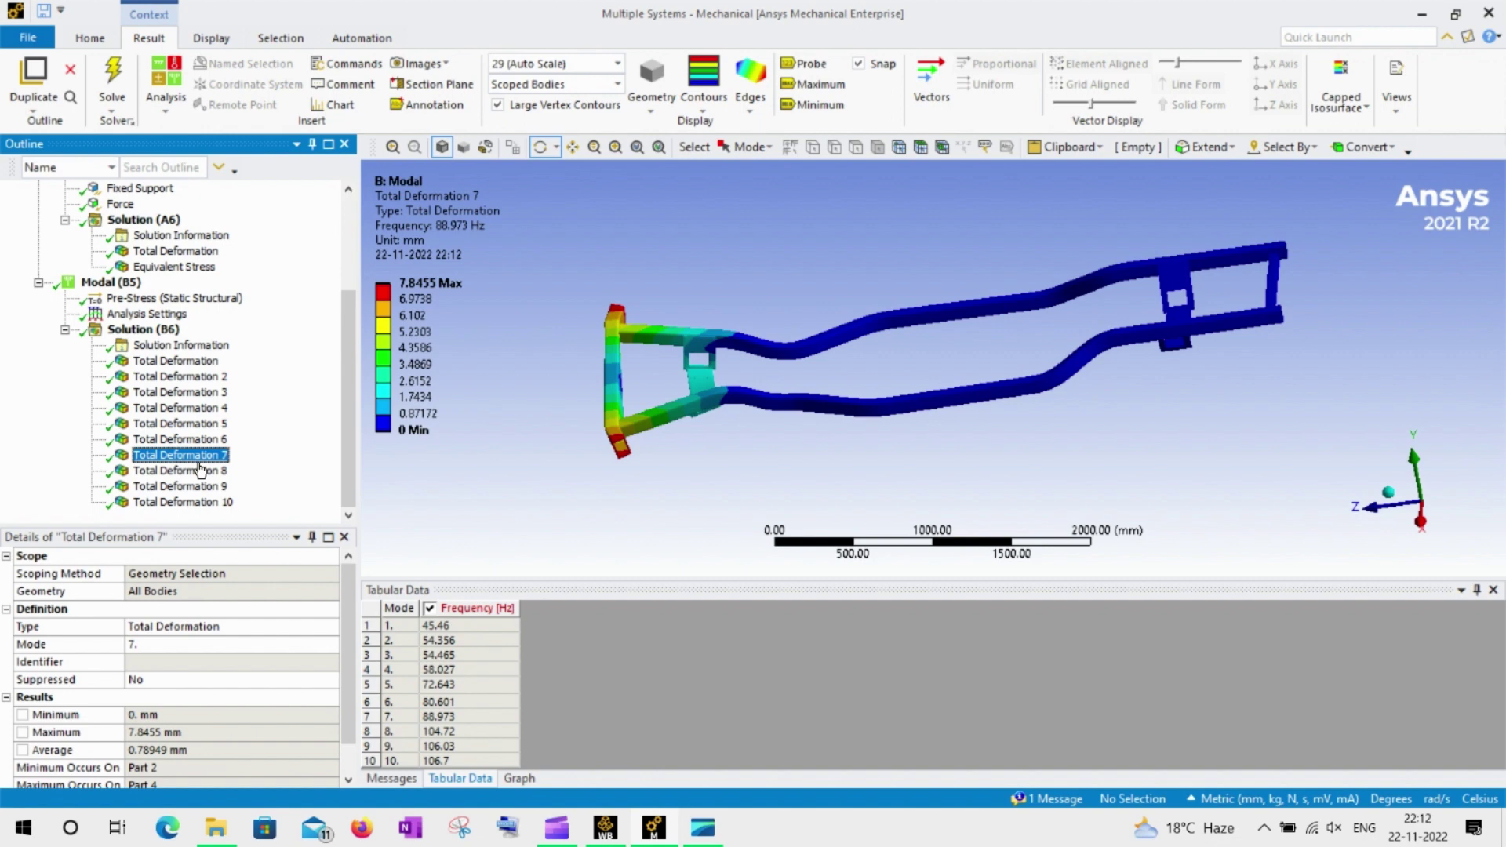
left_click(201, 487)
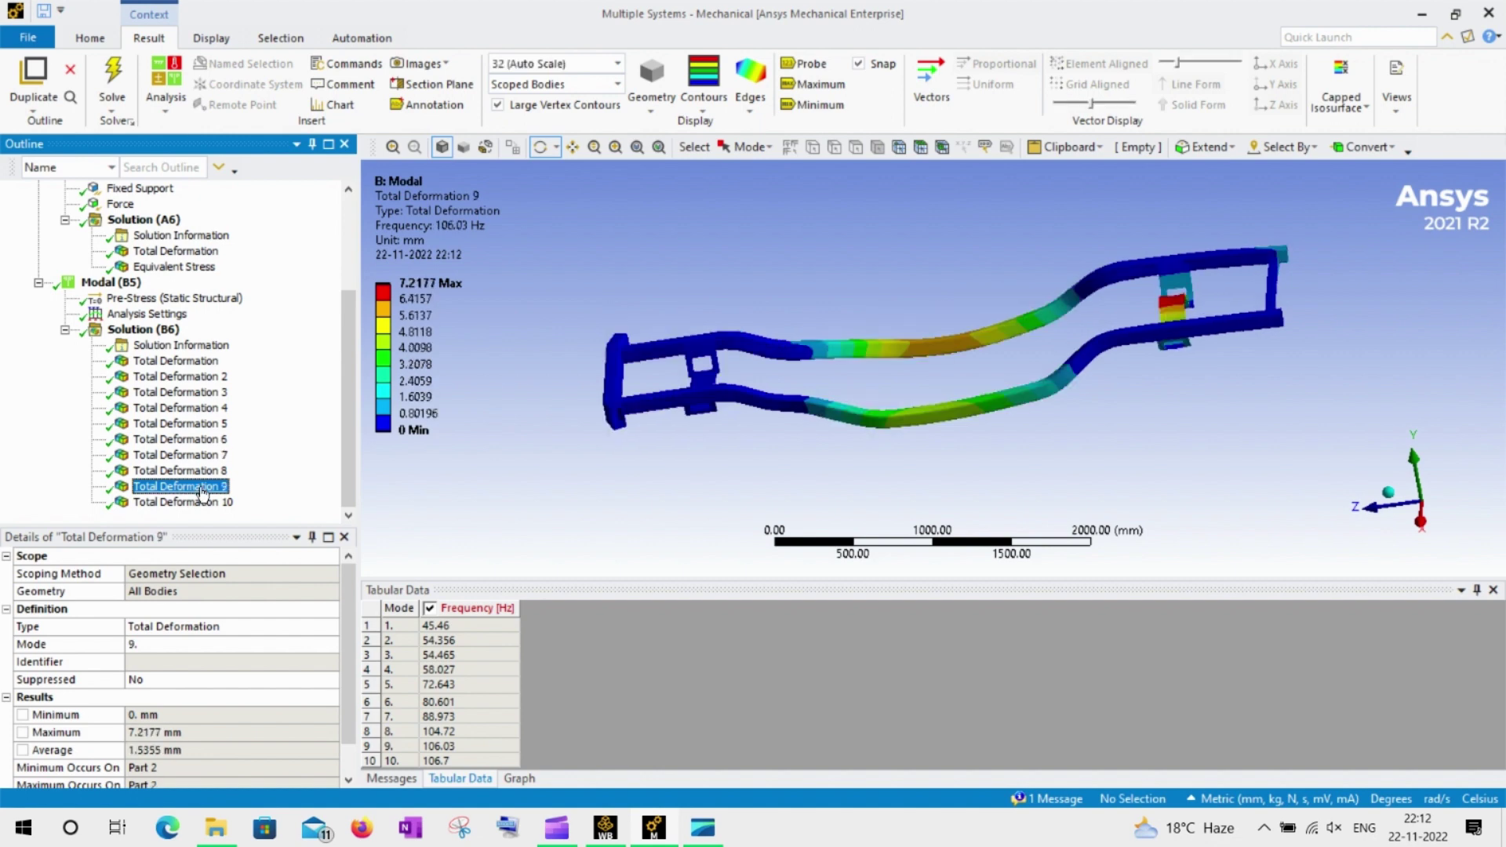
left_click_drag(972, 393, 1005, 399)
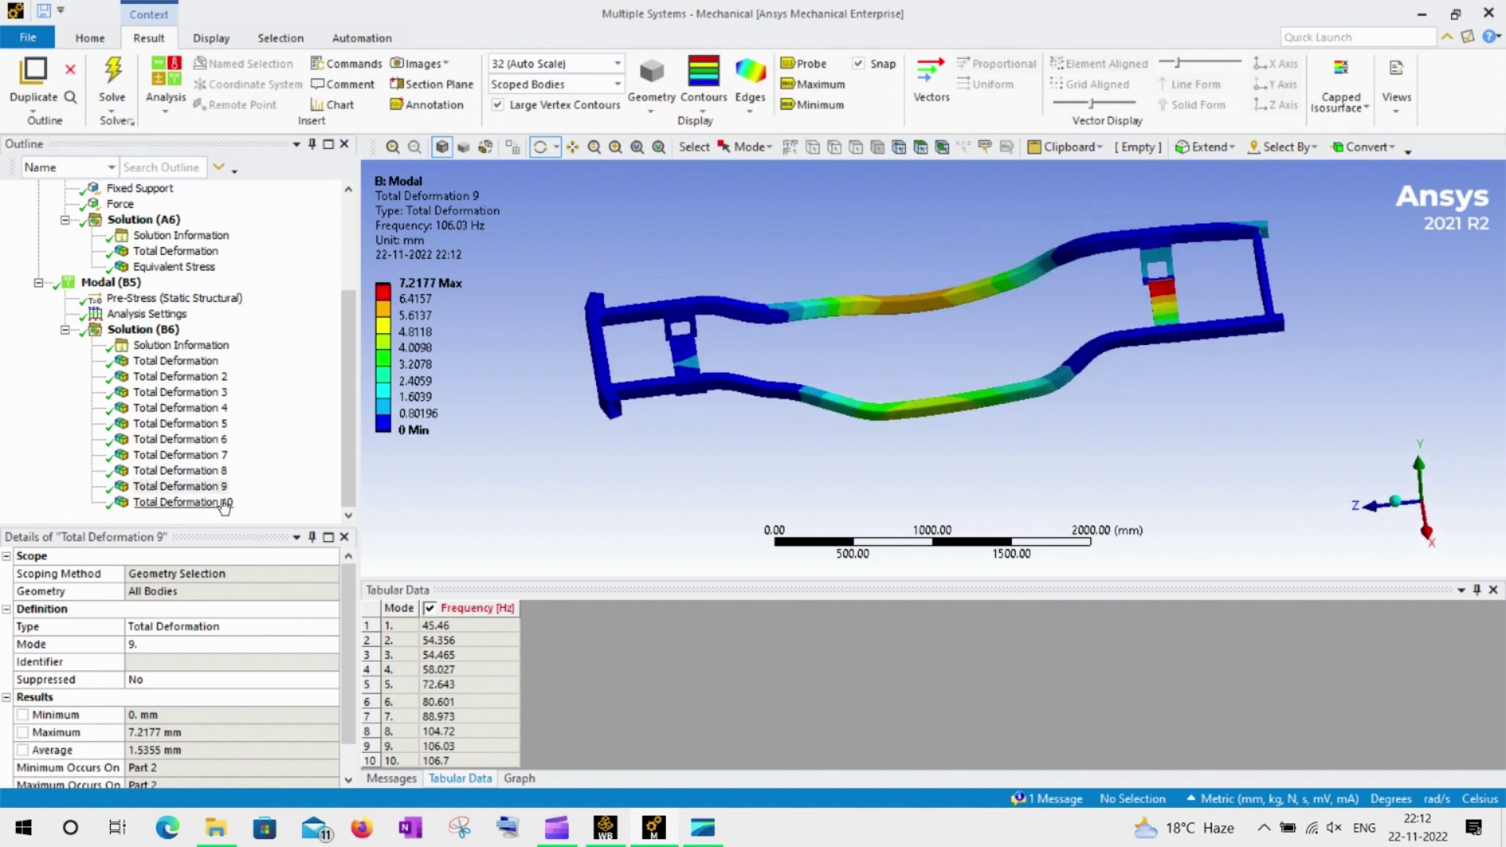
left_click(183, 503)
left_click_drag(933, 346, 1119, 292)
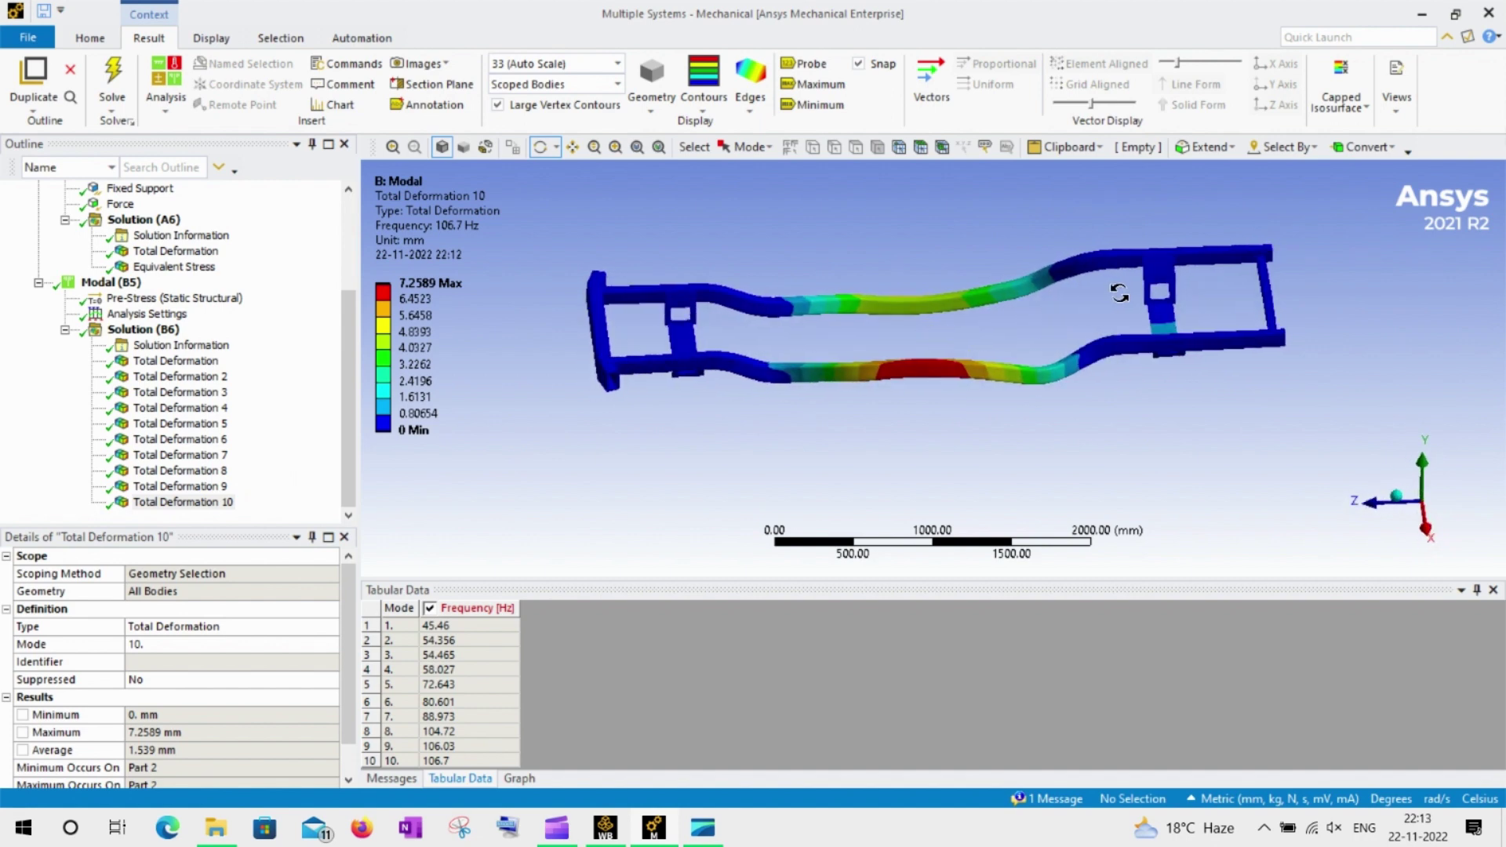
left_click_drag(1120, 293, 1121, 304)
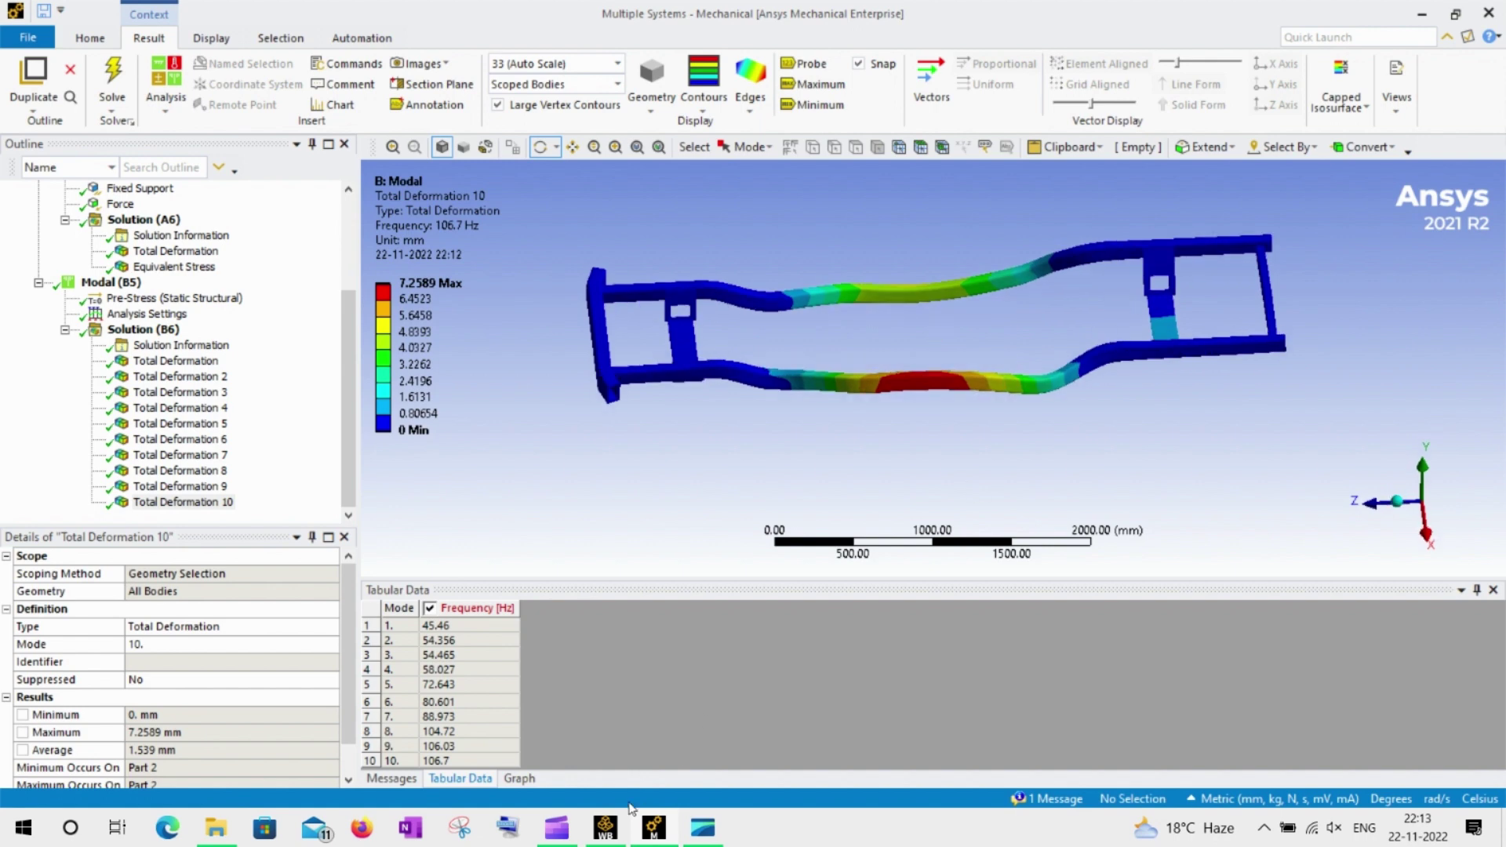
left_click(703, 830)
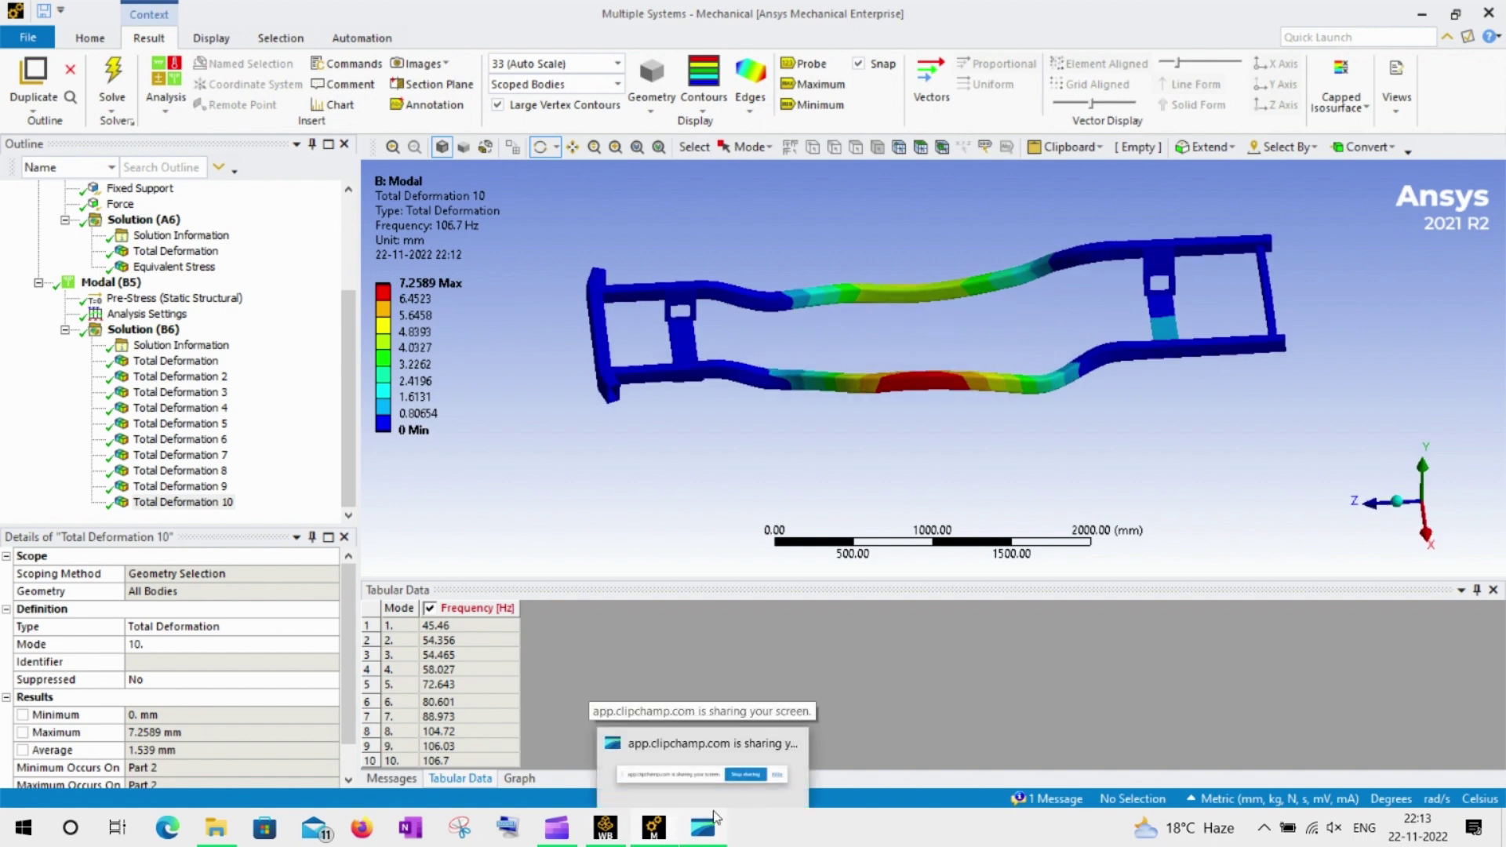
left_click(871, 751)
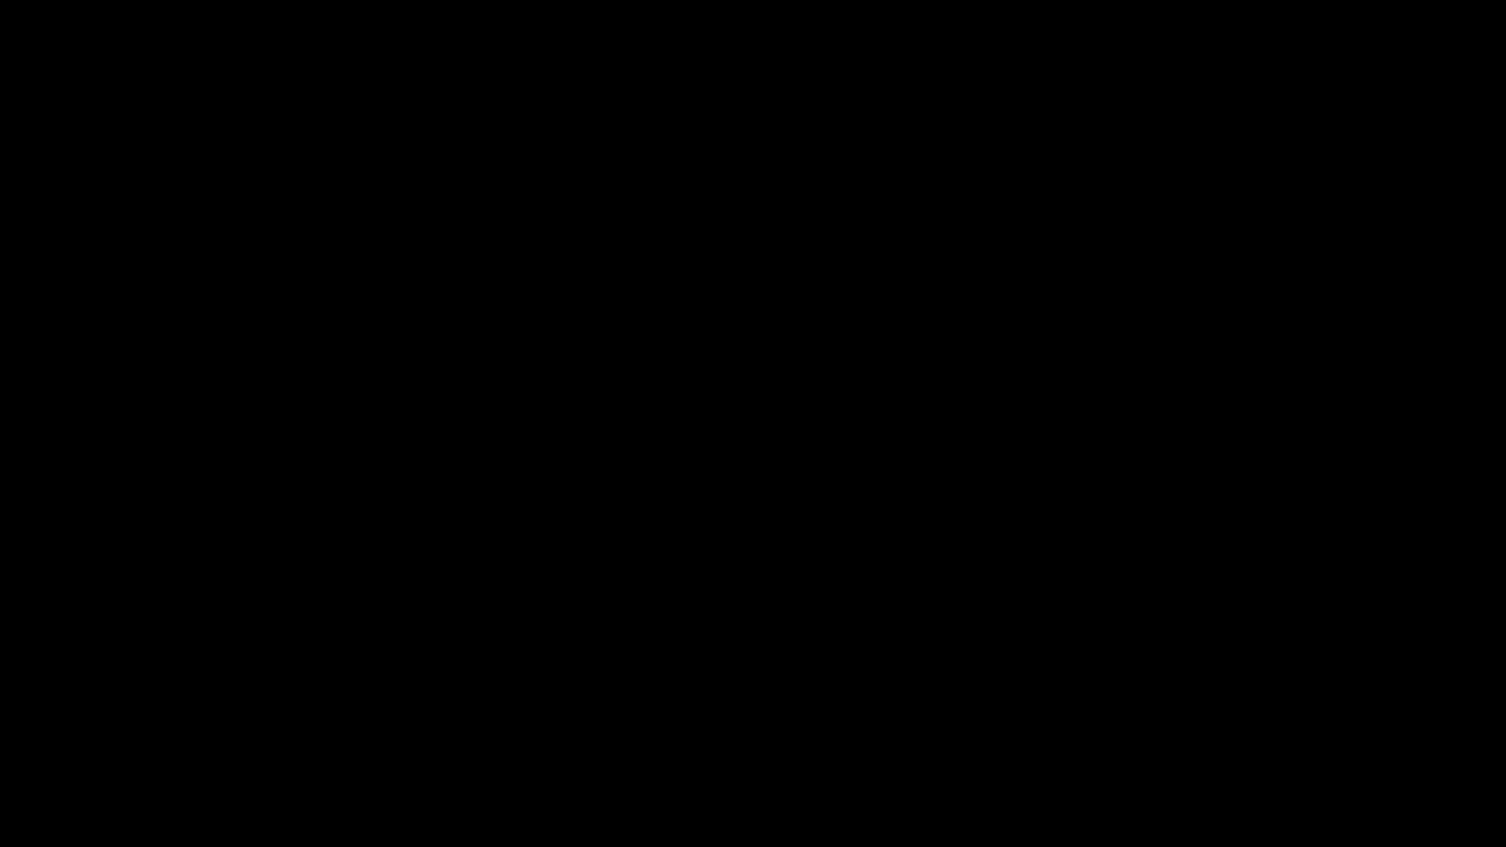